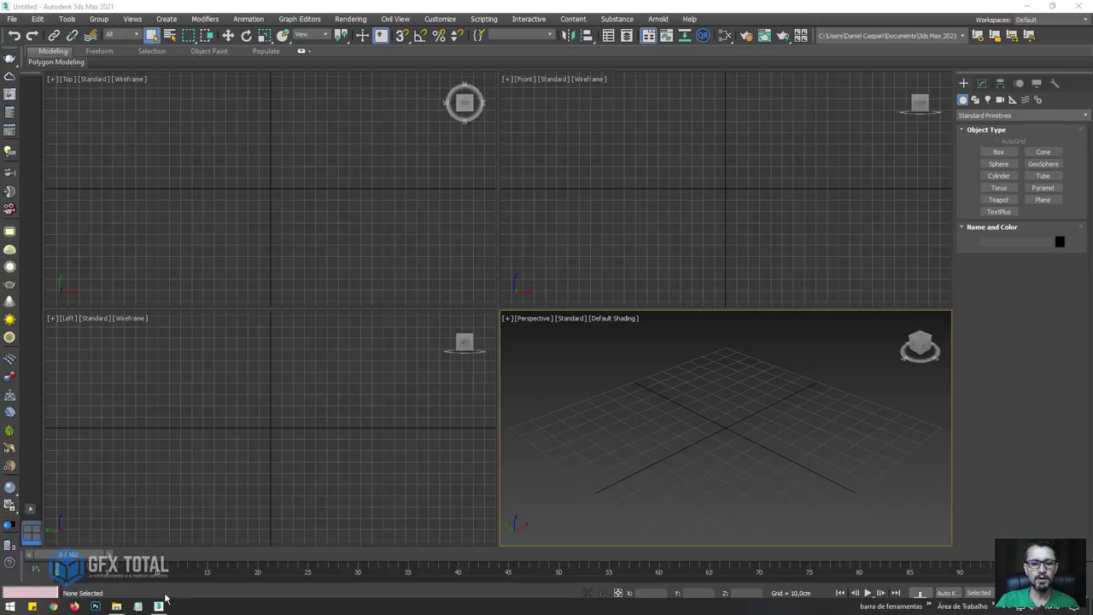
- Open the Twitter Logo 3D 3ds Max folder and preview the 3d-twitter-logo reference image
left_click(116, 606)
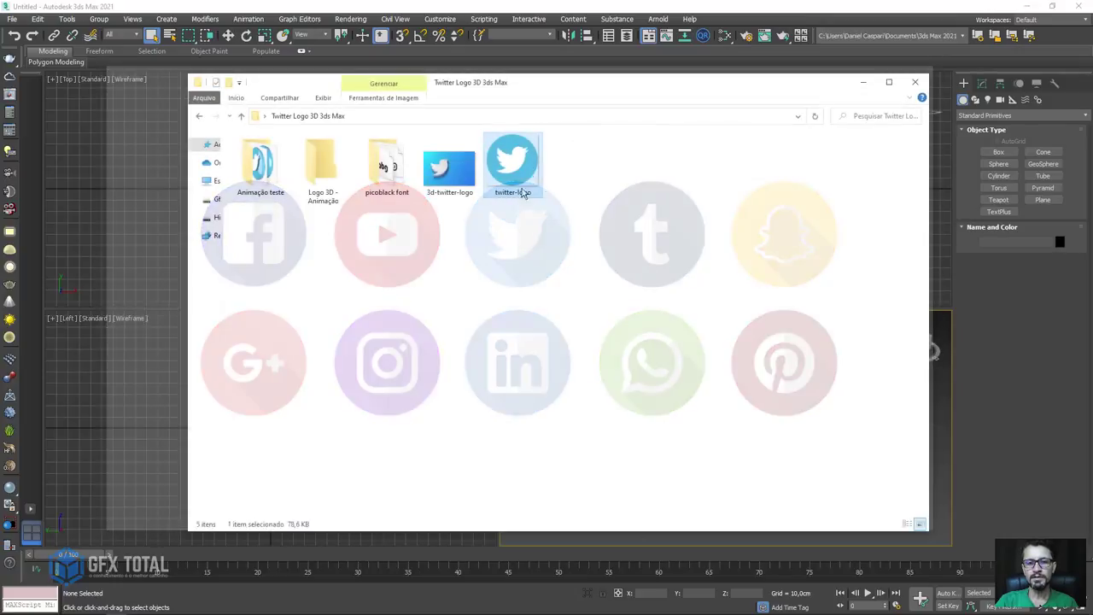
double_click(448, 174)
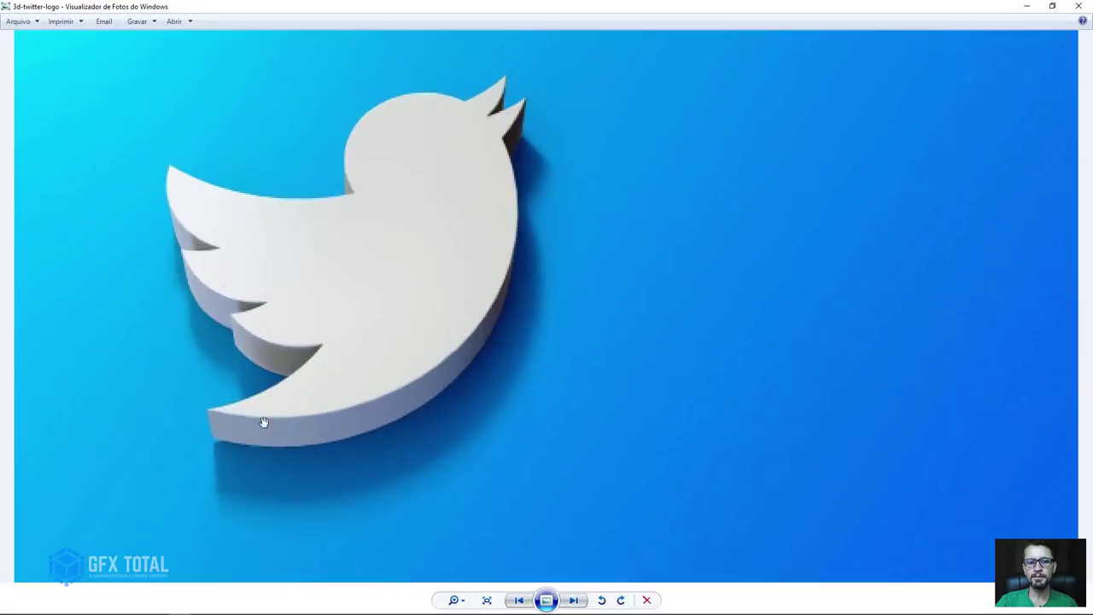
left_click(1078, 6)
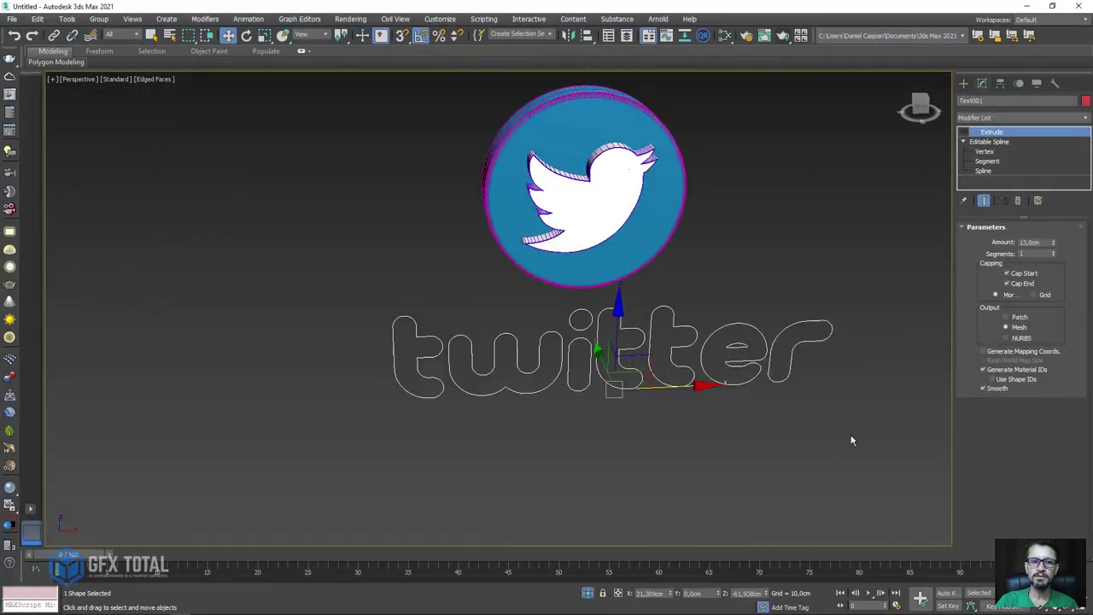
- Inspect the finished 3D logo from several angles with the twitter text extrusion switched on
middle_click_drag(851, 441, 906, 305, "alt")
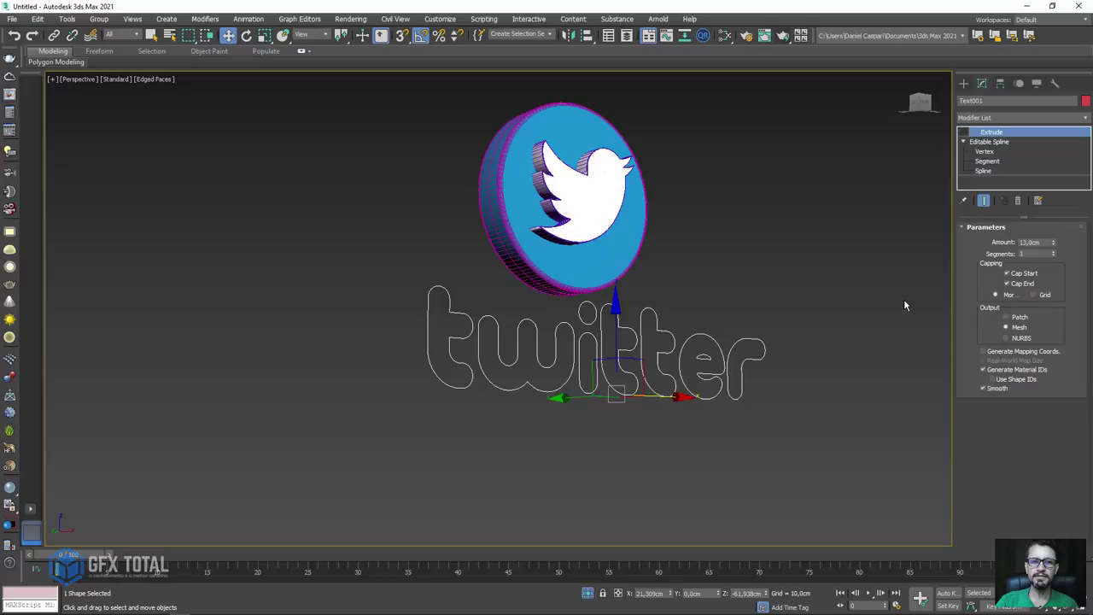
left_click(964, 131)
mouse_move(802, 274)
middle_mouse_down("alt")
mouse_move(724, 360)
mouse_move(859, 242)
mouse_move(828, 222)
mouse_move(886, 217)
mouse_move(802, 259)
middle_mouse_up("alt")
left_click(869, 210)
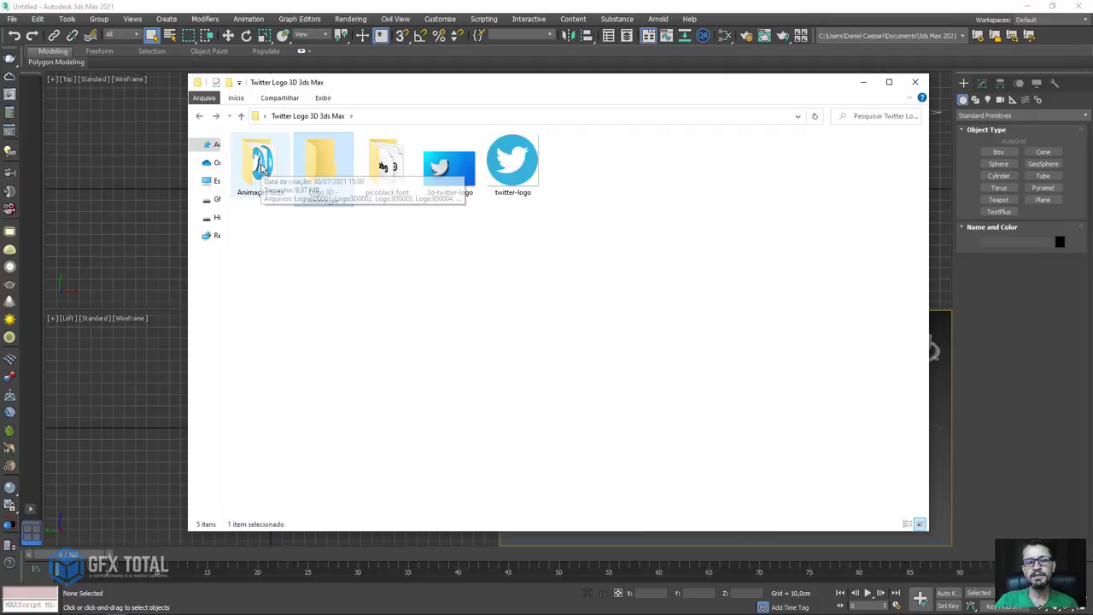
mouse_move(258, 164)
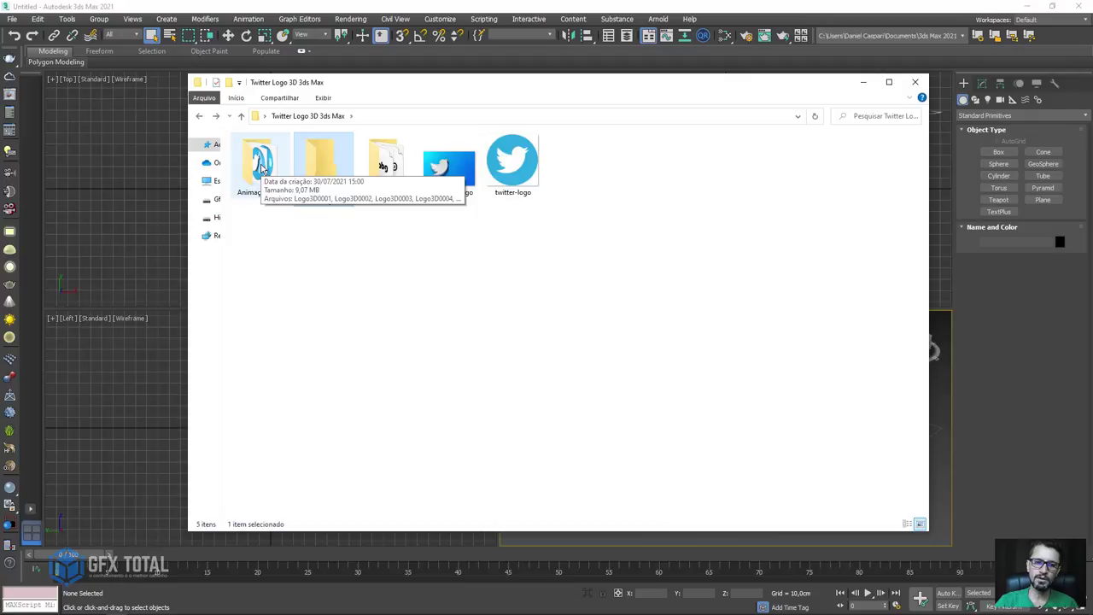
- Browse the rendered Logo3D frames in the Animação teste folder, from Logo3D0001 onward
double_click(261, 169)
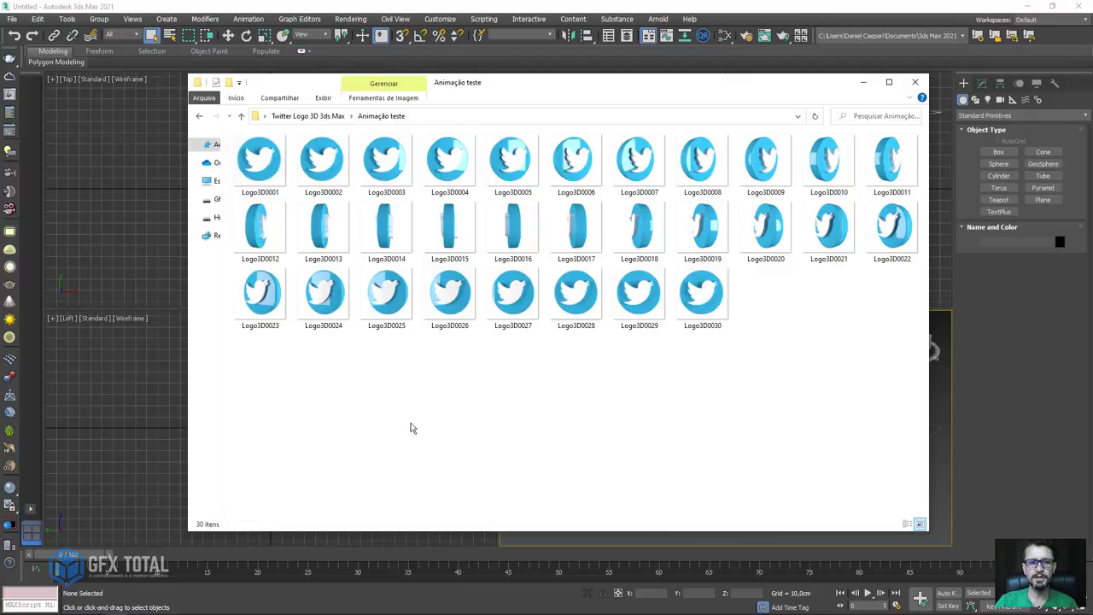
double_click(261, 165)
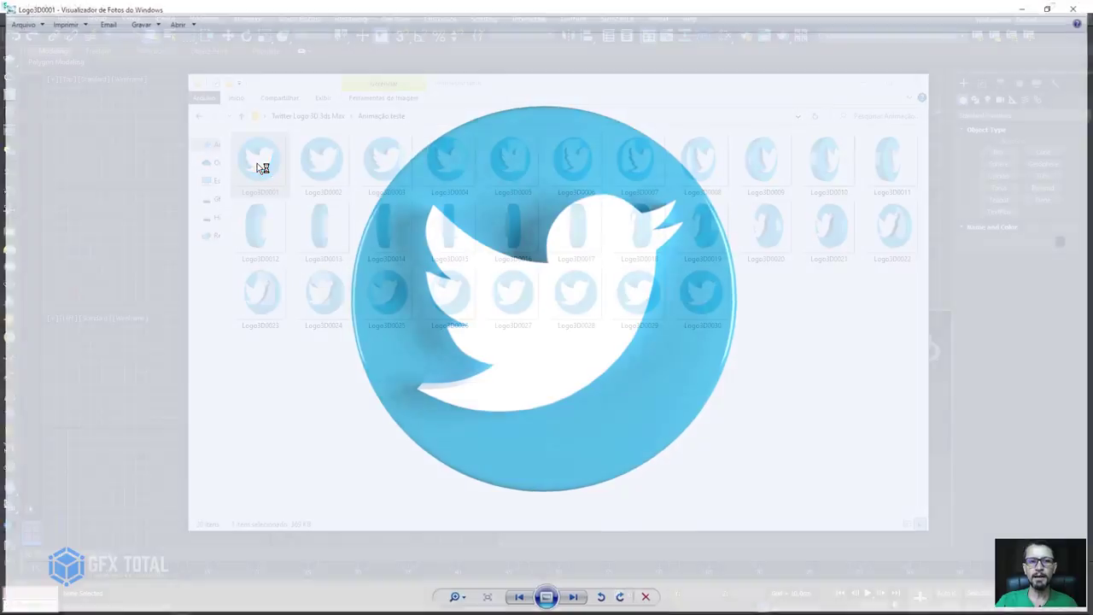
key("Right")
key("Right")
key("Right")
key("Right")
key("Right")
key("Right")
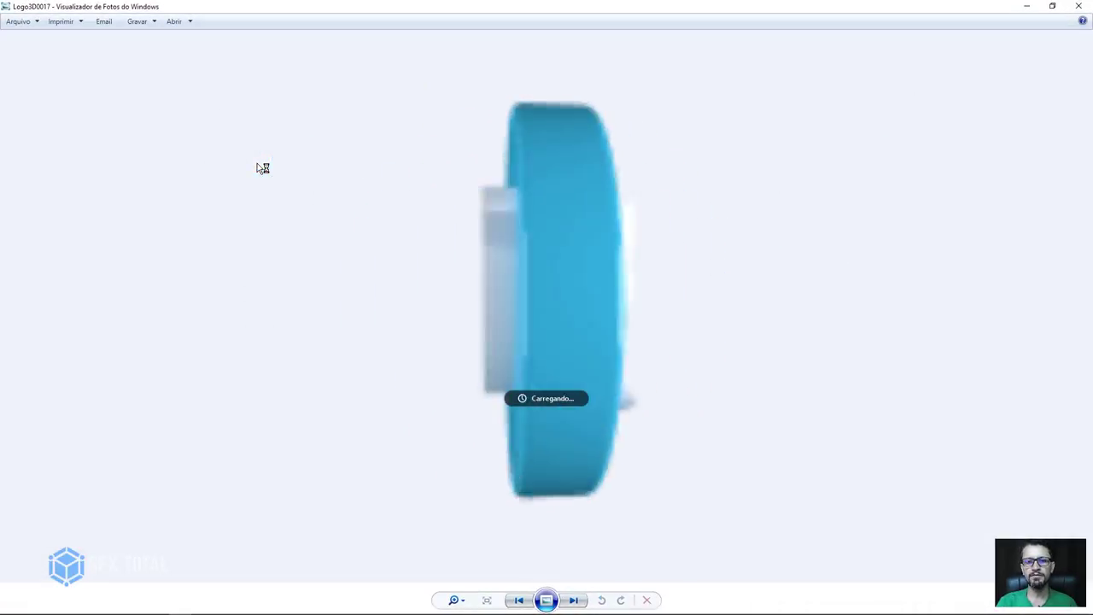
key("Right")
key("Right")
key("Right")
key("Right")
key("Right")
key("Right")
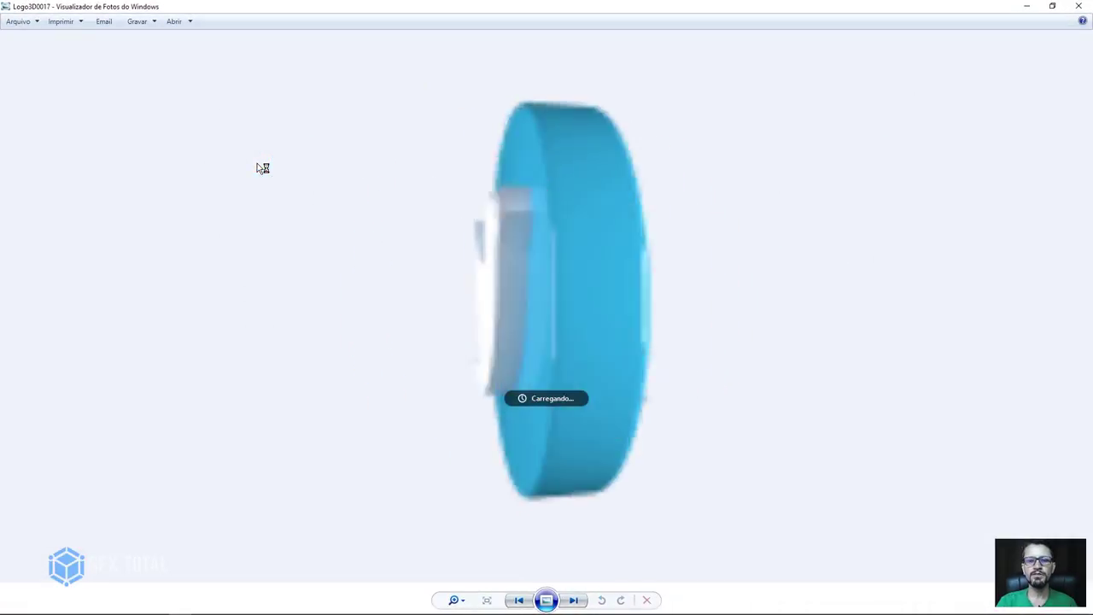
key("Right")
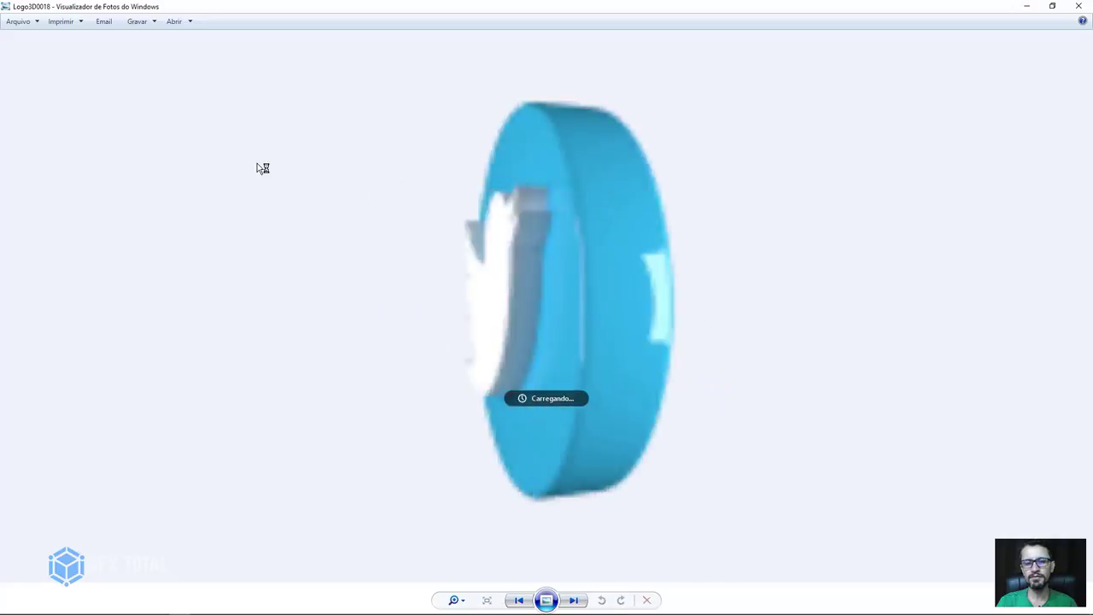
key("Home")
key("Right")
key("Right")
key("Right")
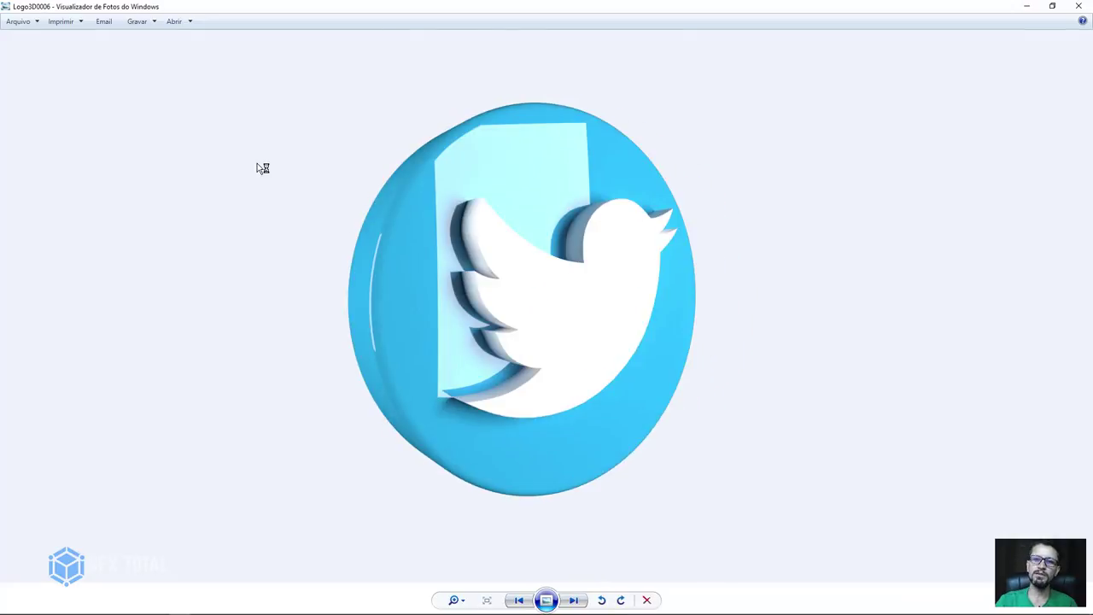
- Close the viewer, return to the project folder, and go back to 3ds Max's Front view
left_click(1079, 6)
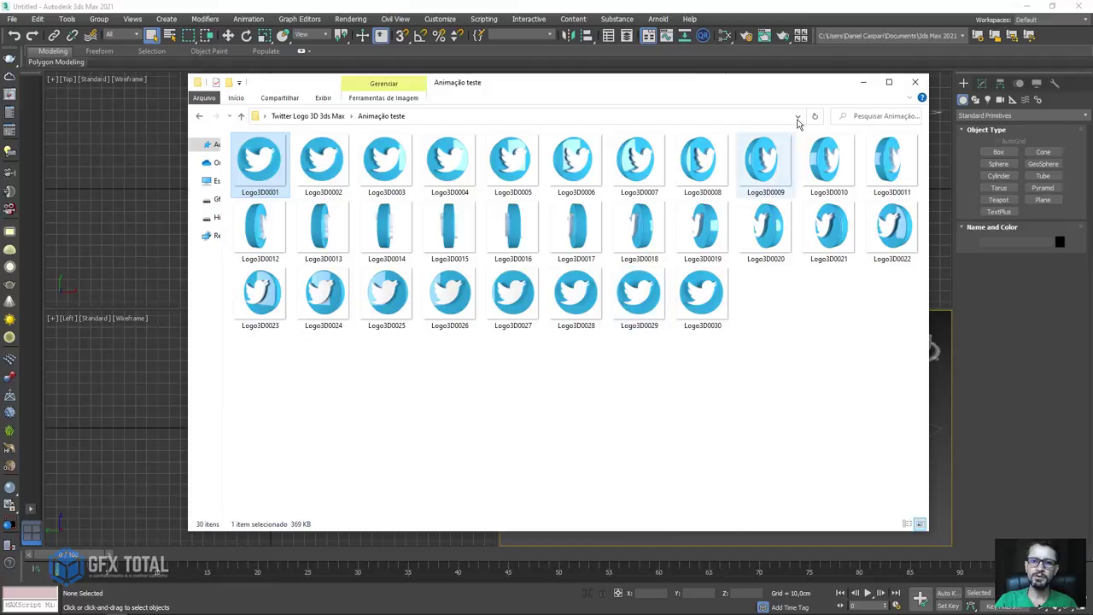
left_click(314, 117)
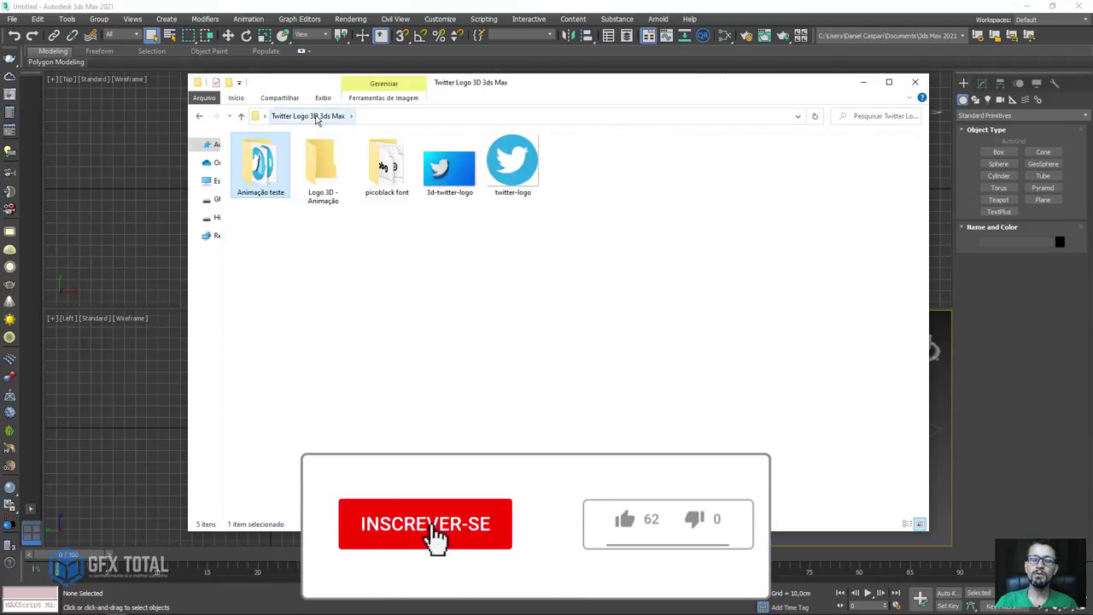
left_click(863, 82)
left_click(817, 200)
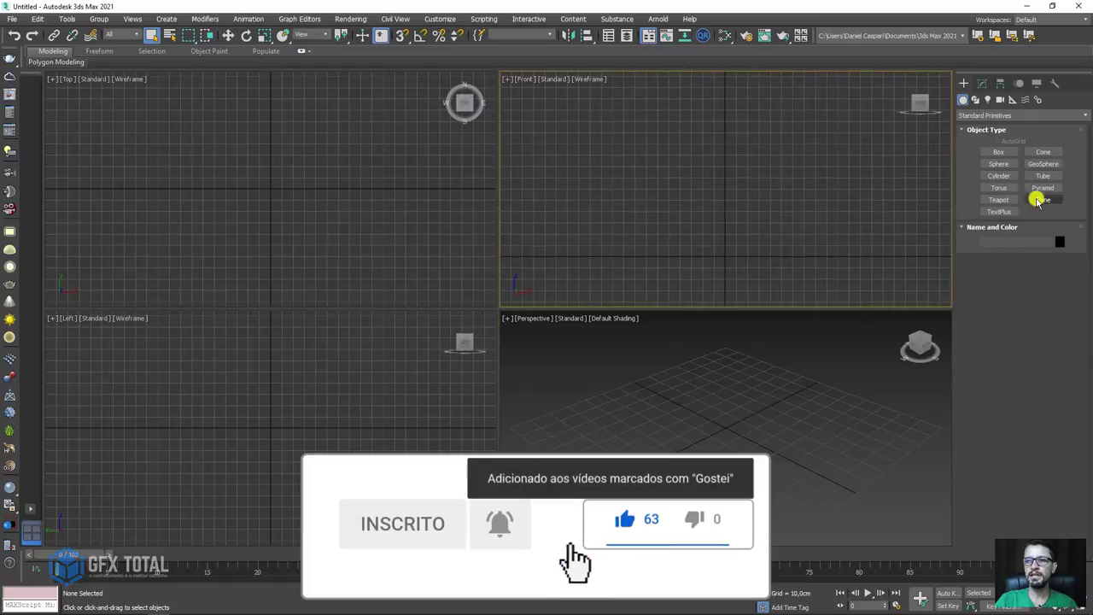
- Create a square plane in the Front view with 1 length and 1 width segment, moved left
left_click(1032, 201)
mouse_move(723, 194)
left_mouse_down("ctrl")
mouse_move(807, 237)
mouse_move(798, 230)
left_mouse_up("ctrl")
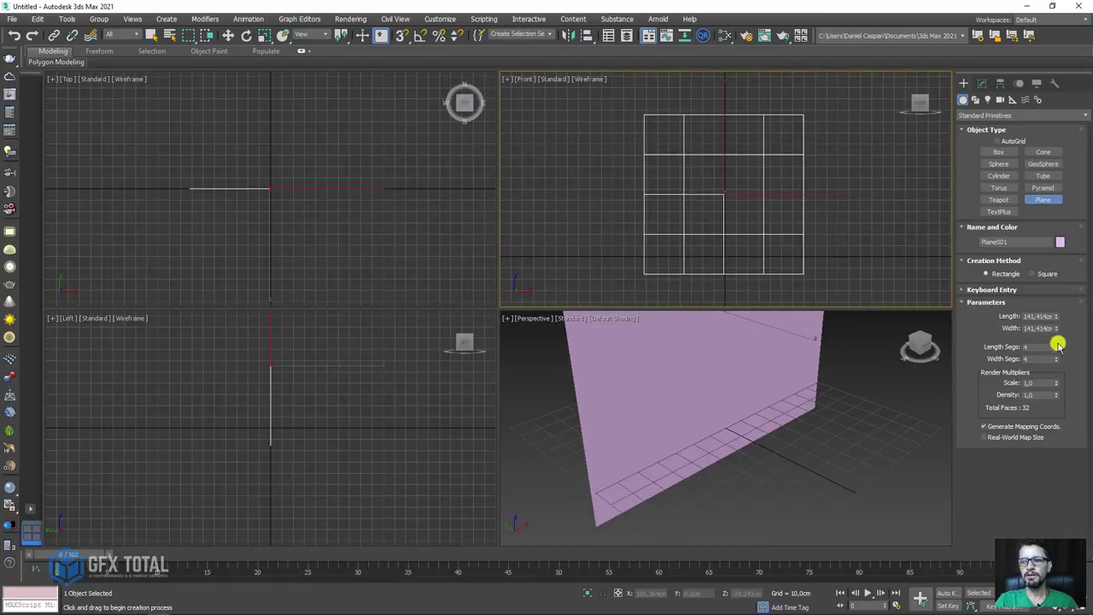
left_click_drag(1055, 345, 1056, 367)
scroll(795, 400, "down", 3)
mouse_move(795, 401)
middle_mouse_down()
mouse_move(785, 481)
mouse_move(798, 432)
middle_mouse_up()
key("w")
left_click_drag(731, 398, 674, 381)
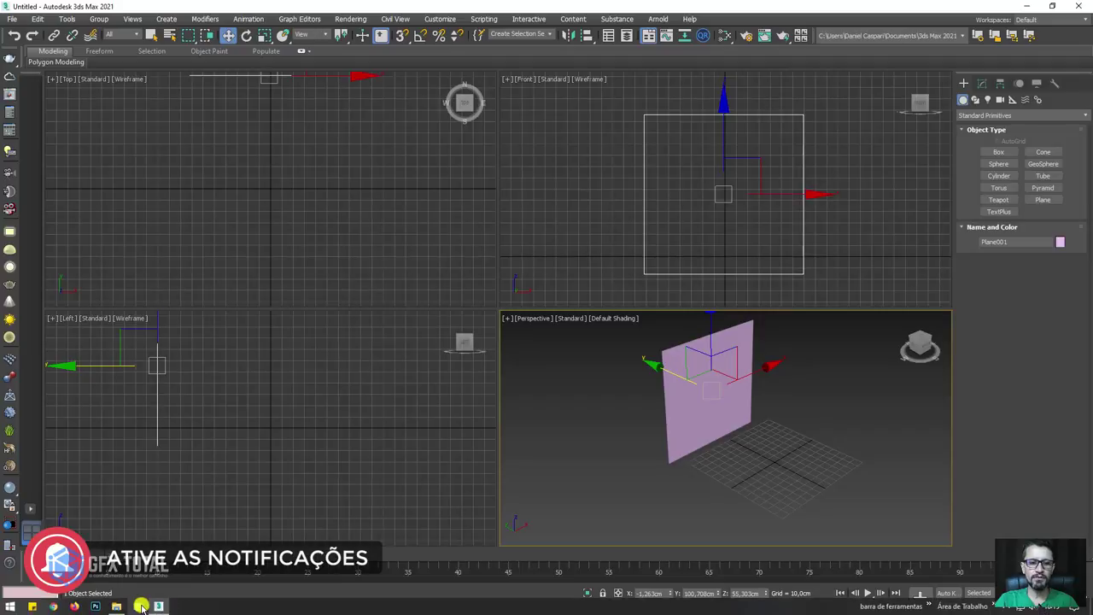
- Drag the twitter-logo.png image from the project folder onto the plane as its texture
left_click(114, 608)
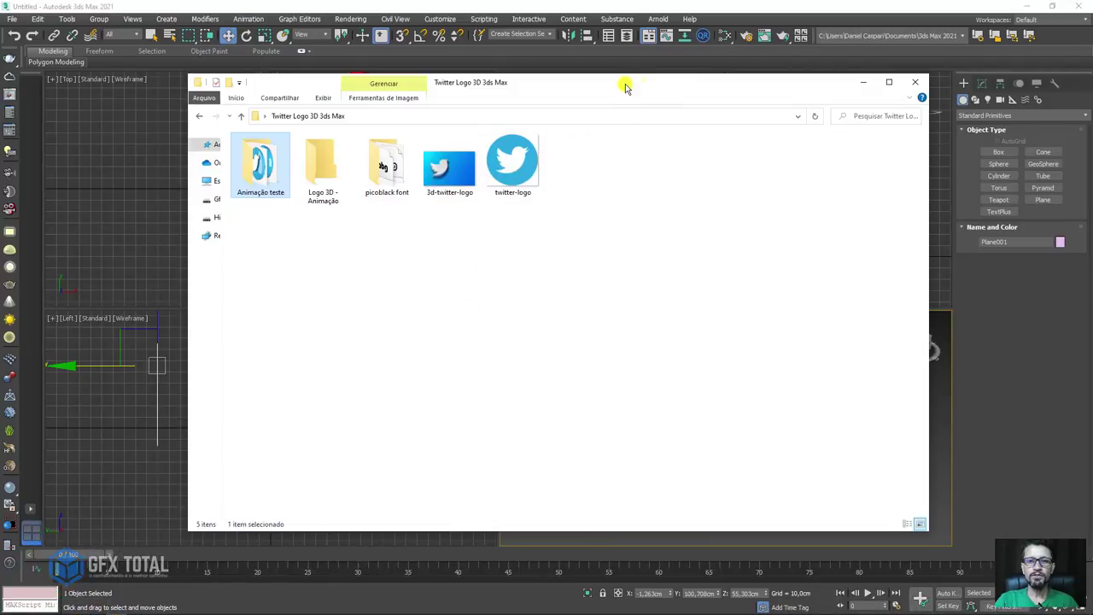
left_click_drag(624, 83, 233, 120)
left_click_drag(137, 196, 709, 410)
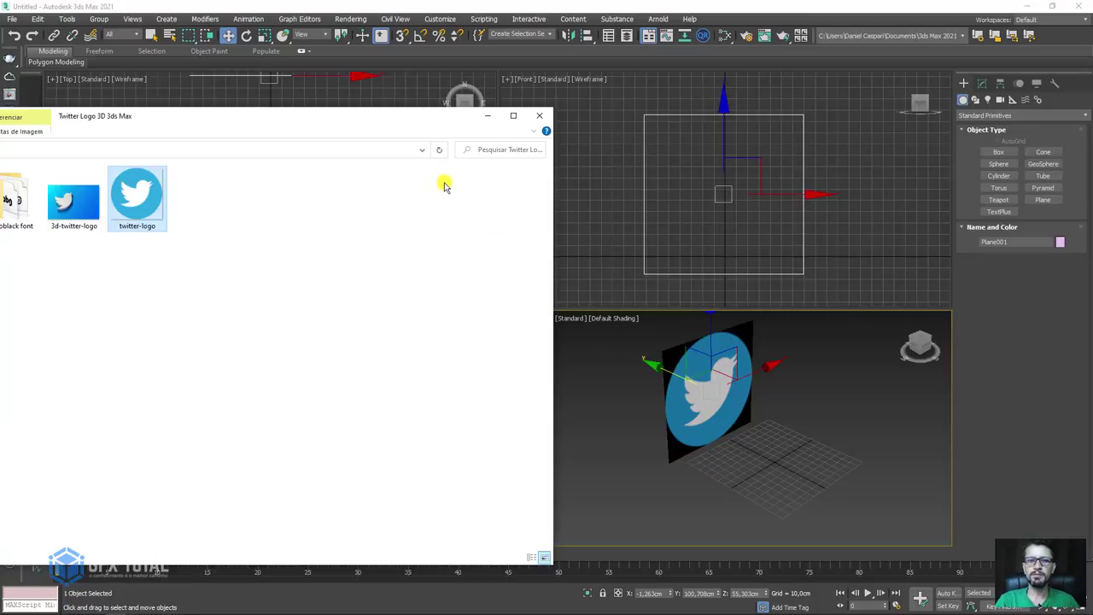
mouse_move(426, 119)
left_mouse_down()
mouse_move(626, 126)
mouse_move(673, 96)
left_mouse_up()
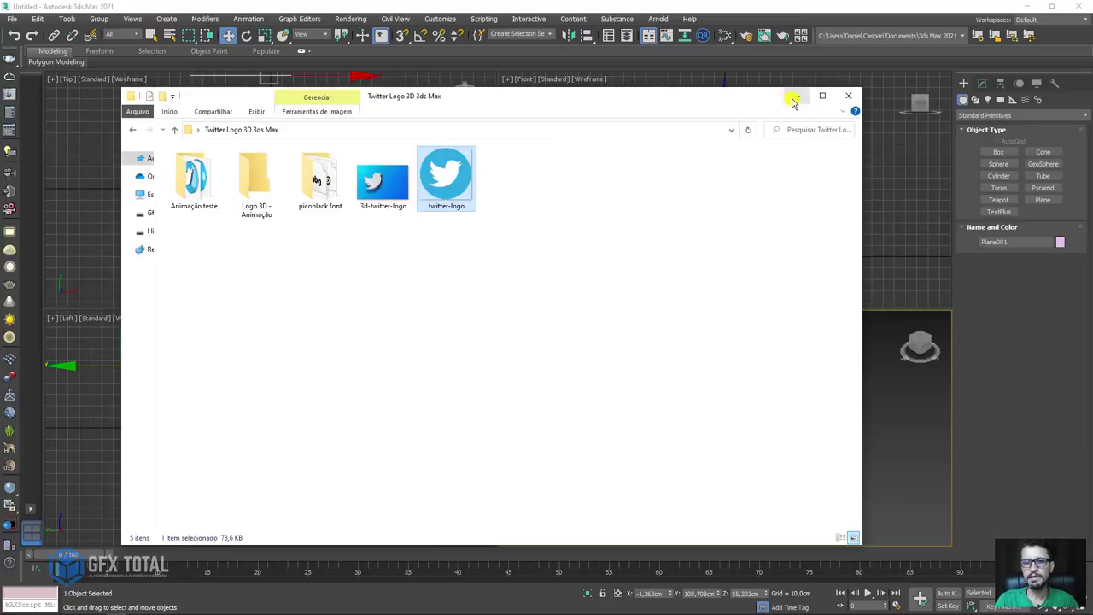
left_click(795, 100)
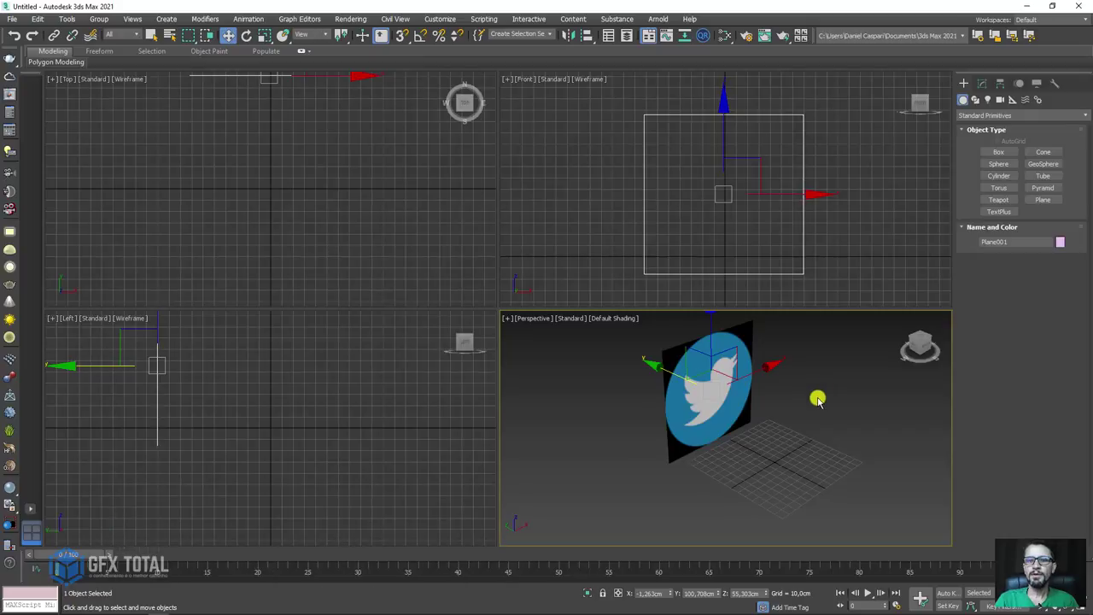
- Load the logo plane's material into the Slate Material Editor and set its Transparency to 1,0
mouse_move(818, 396)
middle_mouse_down("alt")
mouse_move(780, 410)
mouse_move(752, 398)
mouse_move(817, 415)
middle_mouse_up("alt")
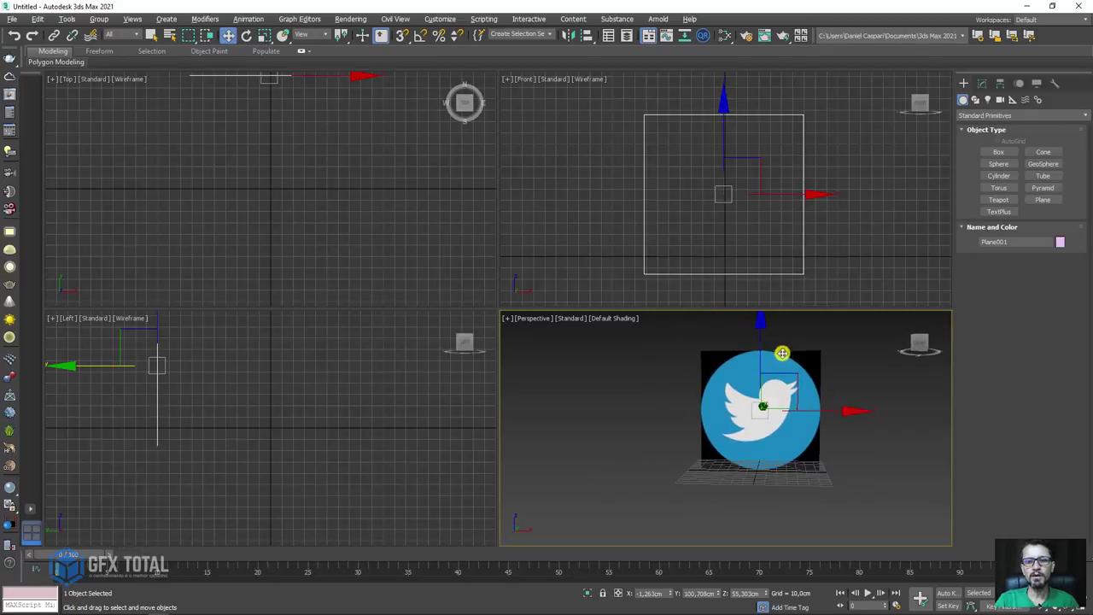
left_click_drag(759, 336, 758, 327)
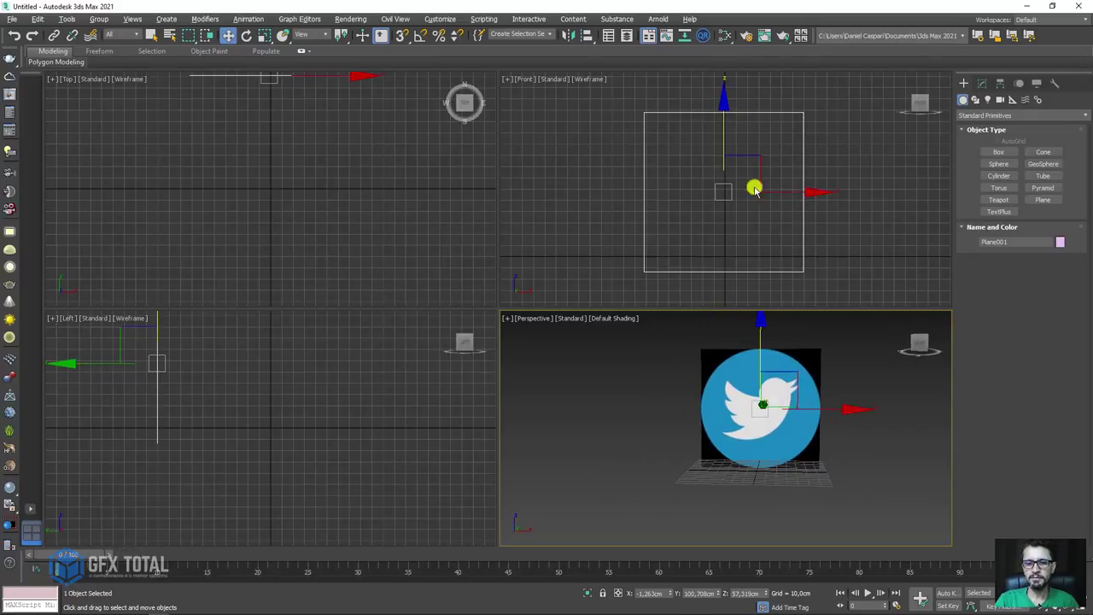
left_click(724, 35)
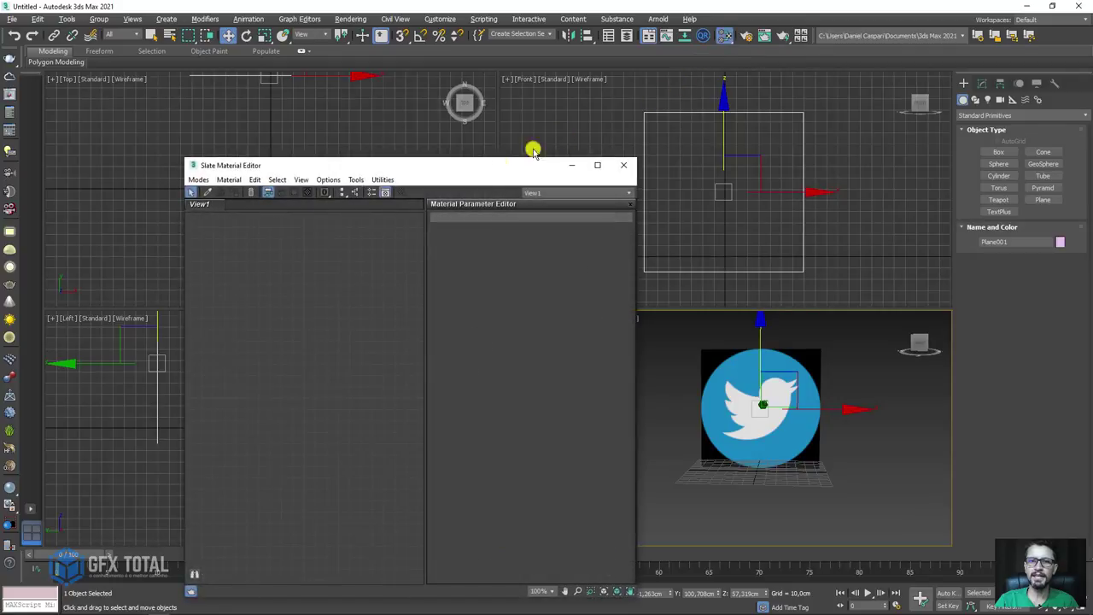
left_click_drag(473, 167, 360, 88)
left_click(94, 111)
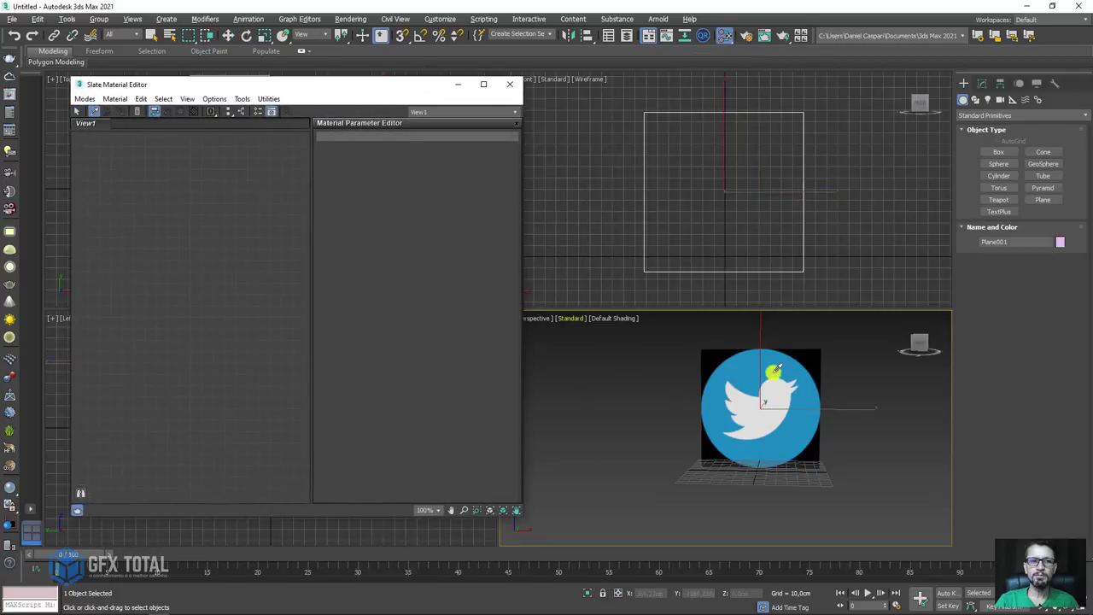
left_click(797, 371)
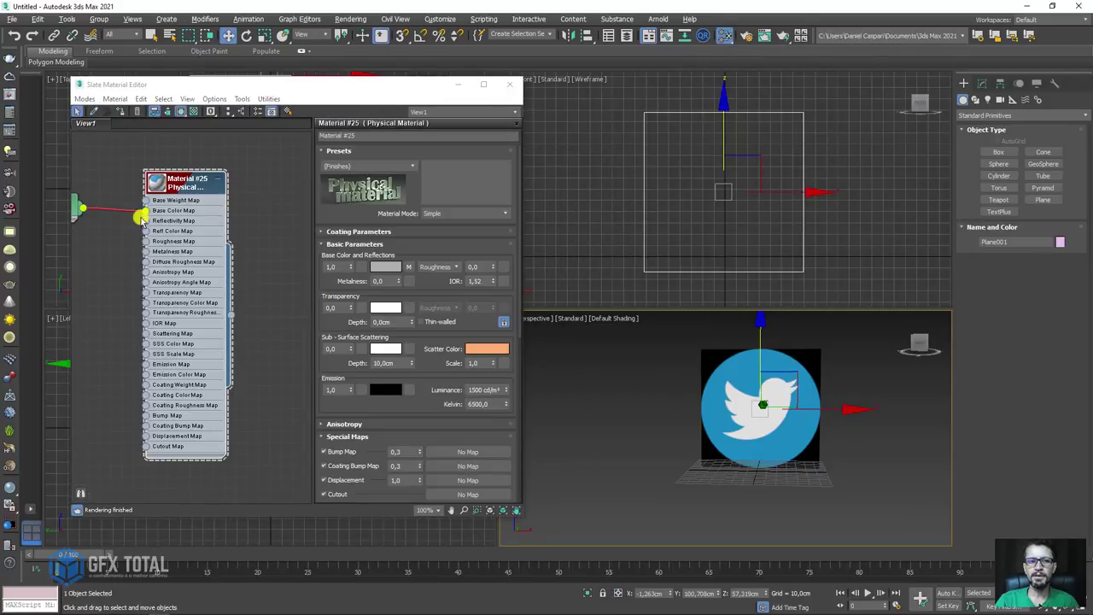
middle_click_drag(183, 186, 232, 182)
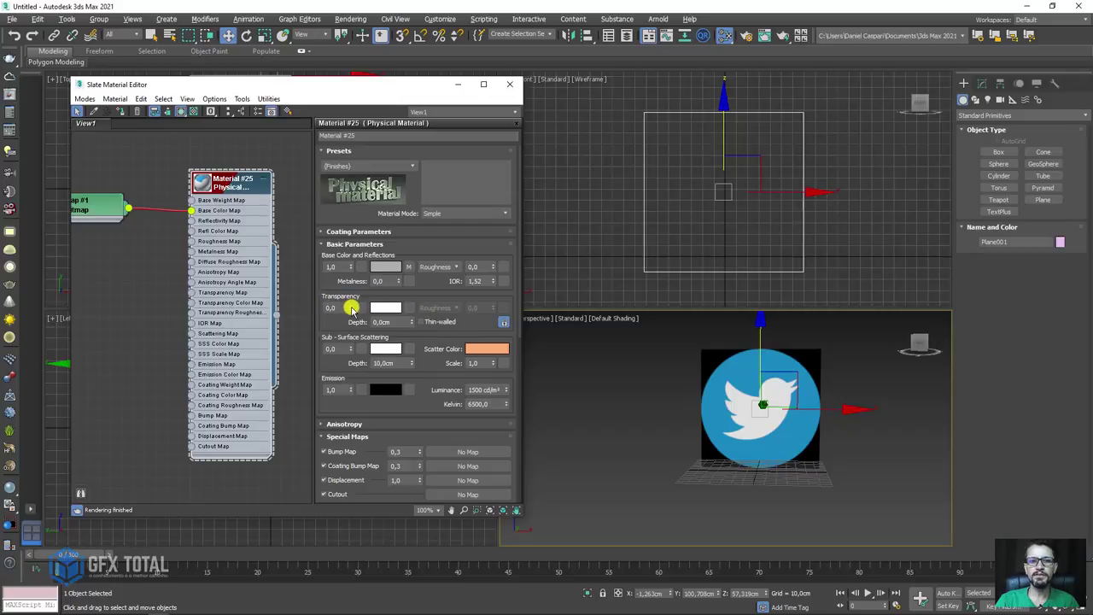
left_click_drag(350, 309, 349, 247)
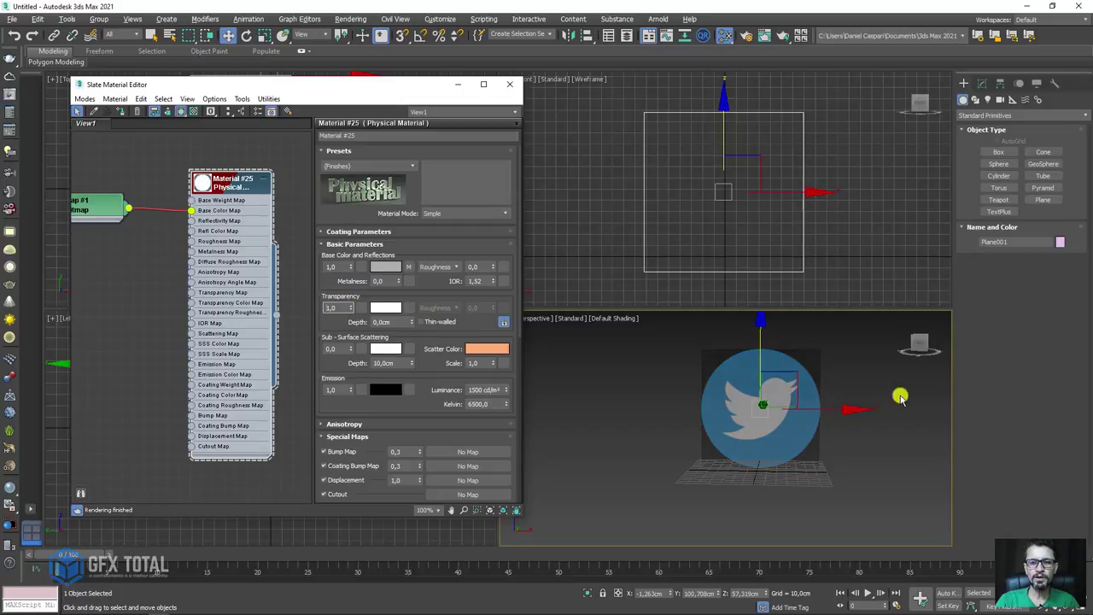
- Raise the logo plane higher and close the material editor
middle_click_drag(825, 449, 780, 365, "alt")
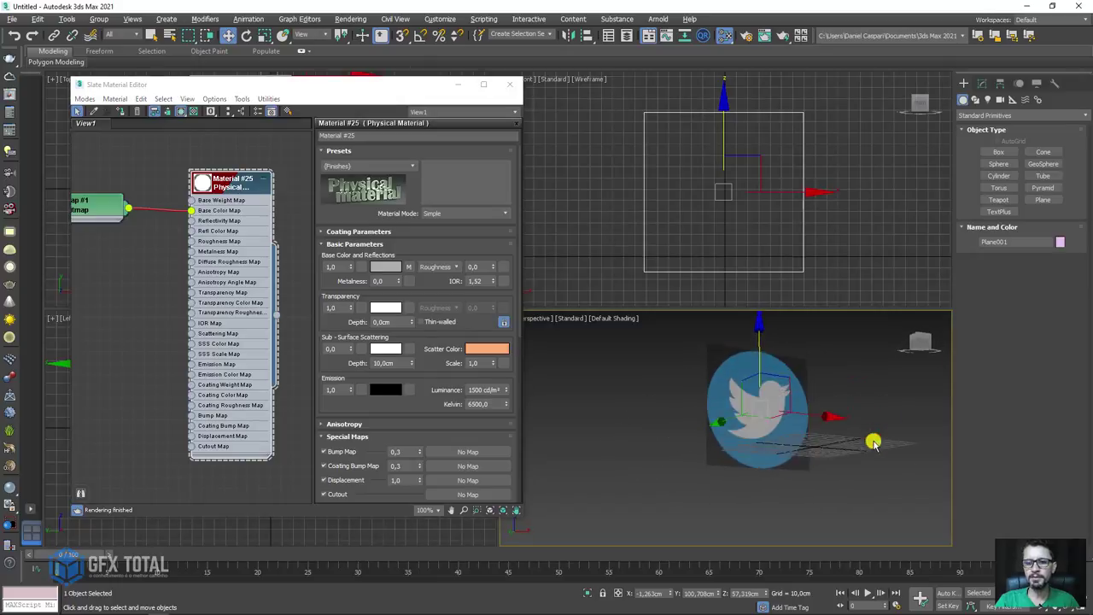
left_click_drag(780, 365, 773, 357)
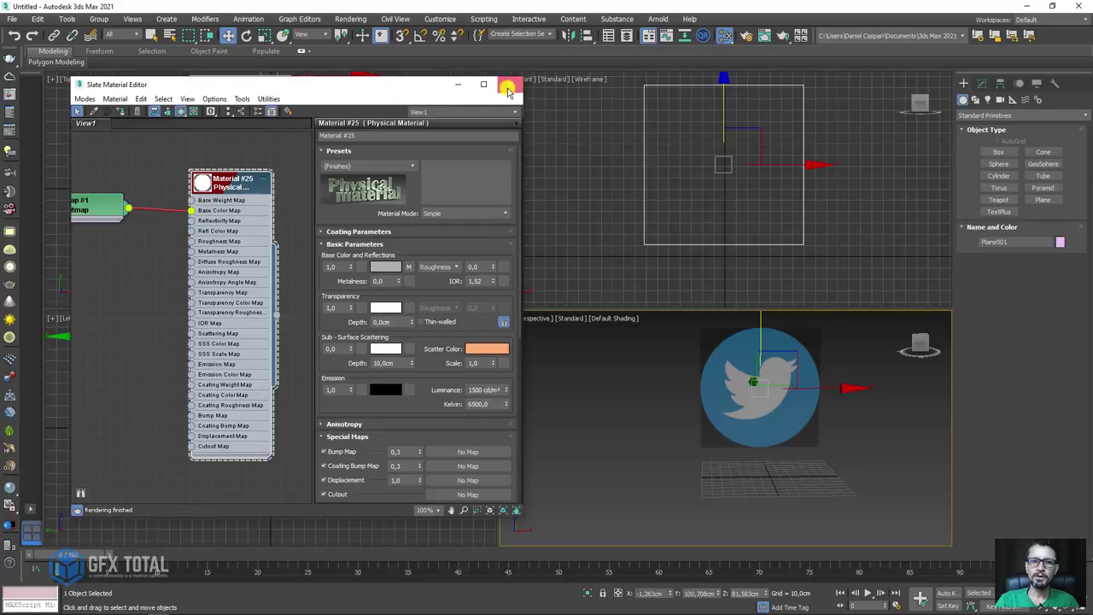
left_click(510, 84)
middle_click_drag(773, 374, 700, 404)
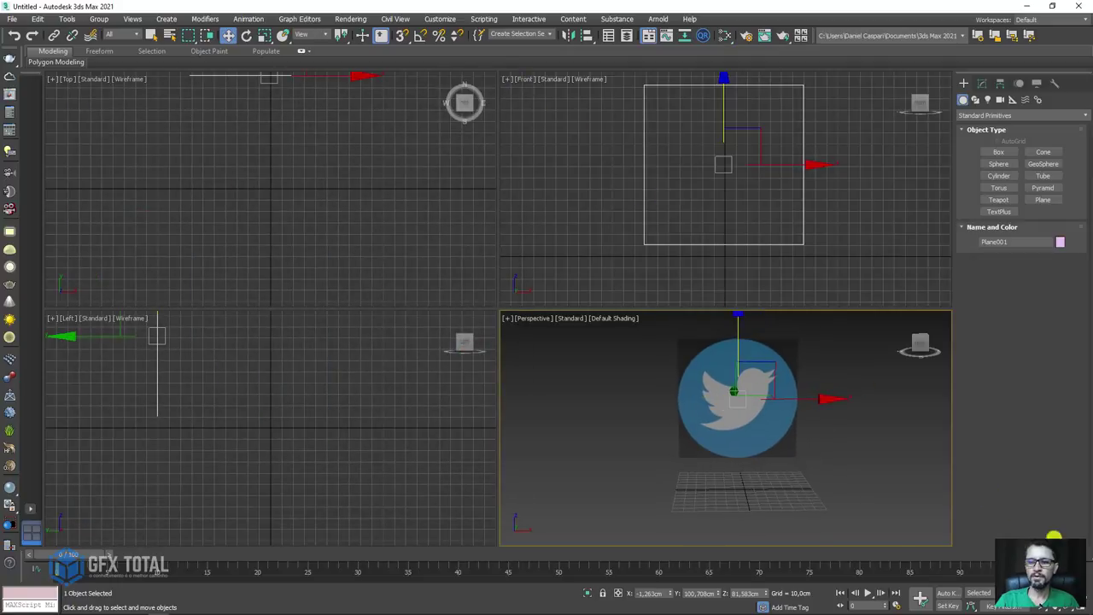
- Maximise the view in Front, shaded with edged faces and grid hidden, with Splines shown
key("alt+w")
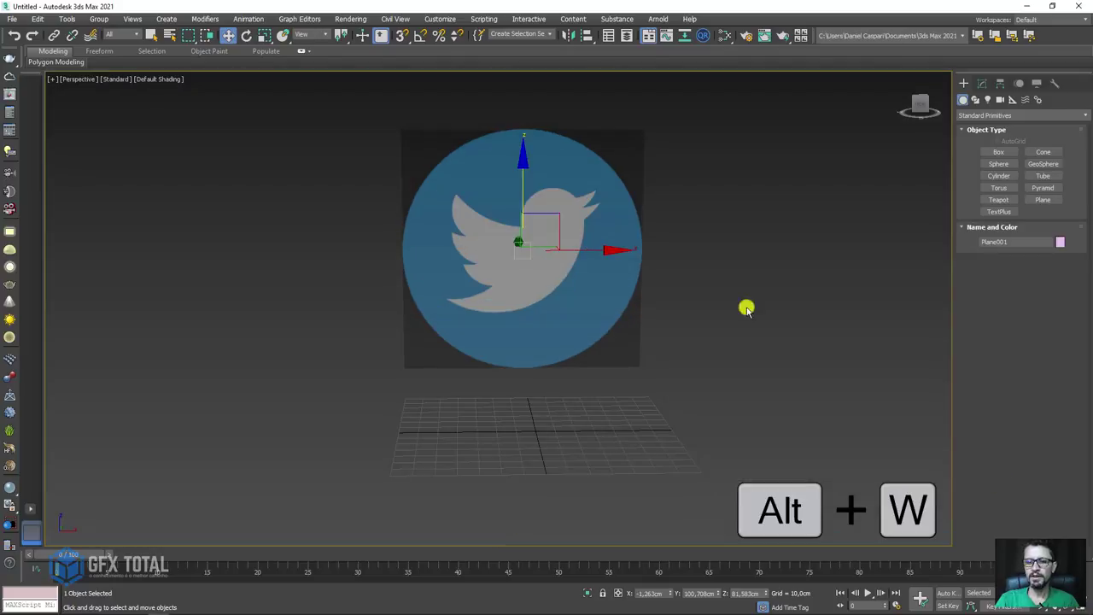
middle_click_drag(747, 307, 693, 332)
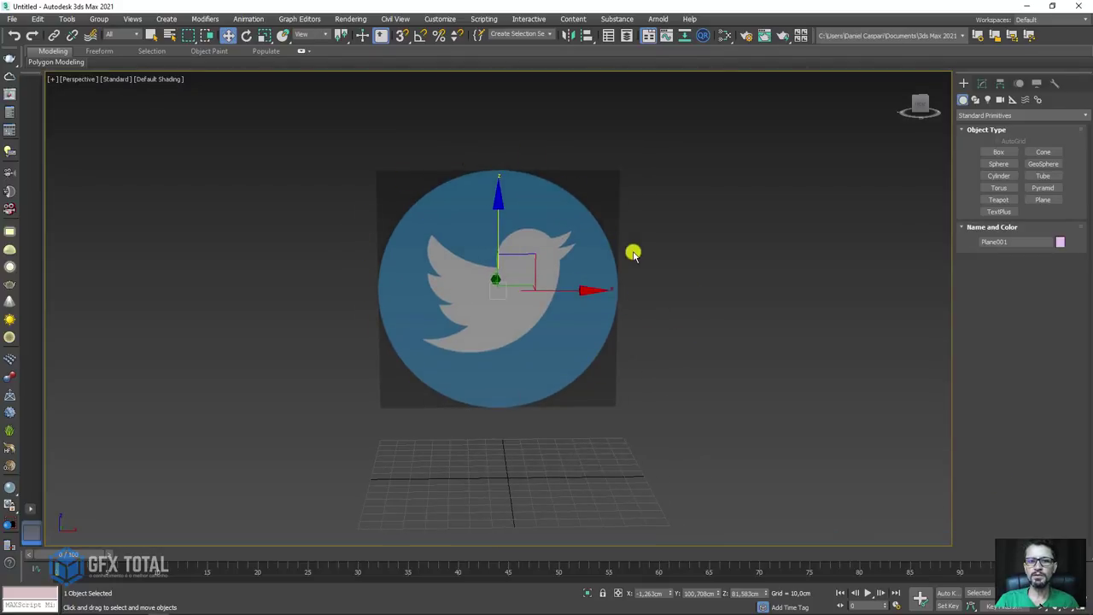
middle_click_drag(626, 277, 605, 301)
key("f")
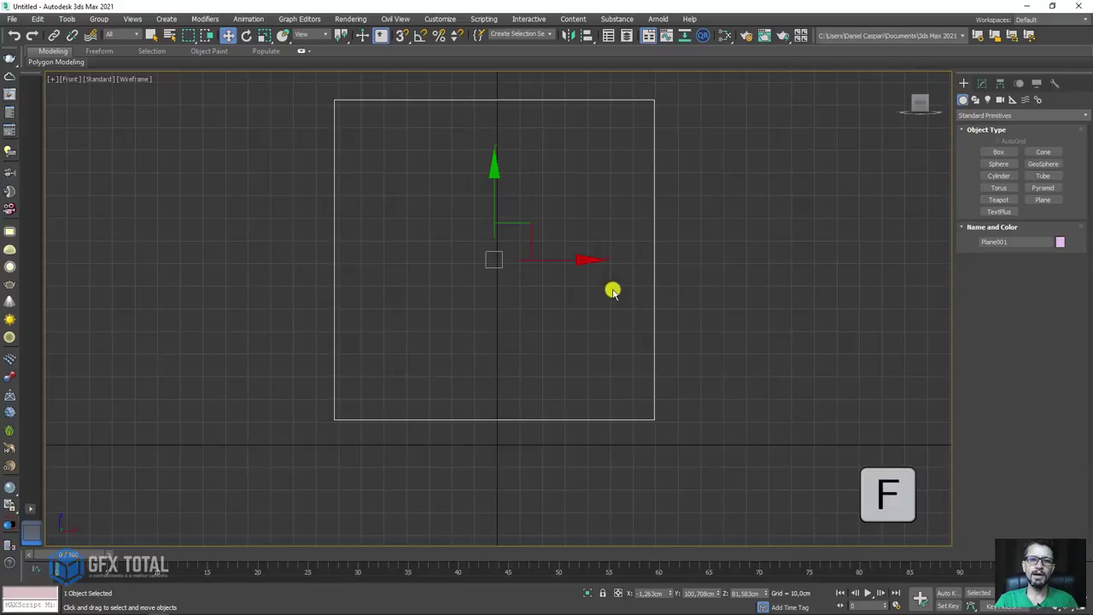
key("F3")
key("F4")
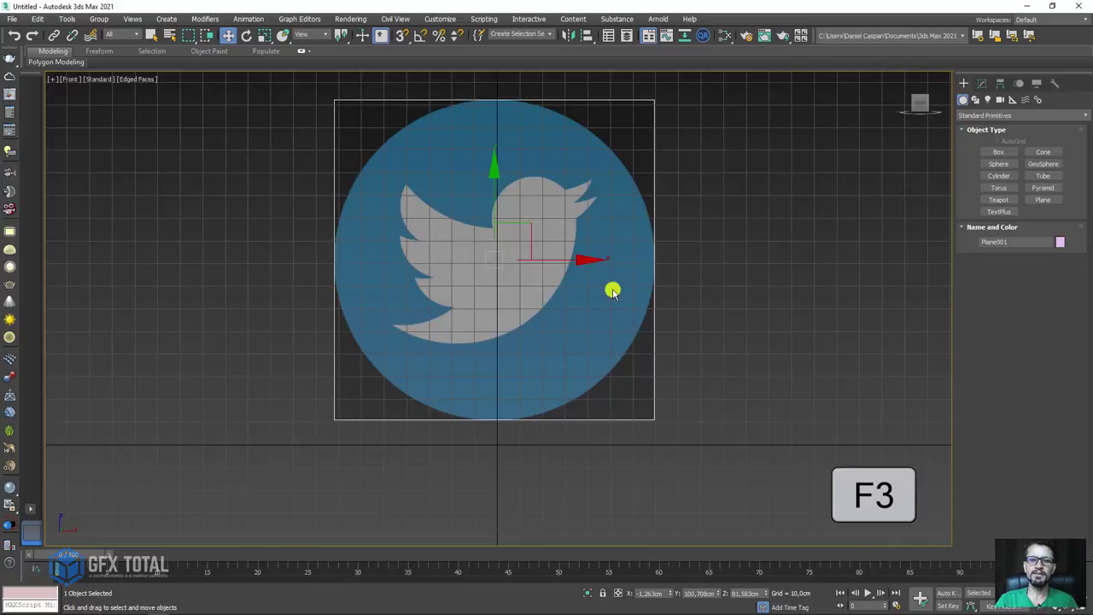
key("g")
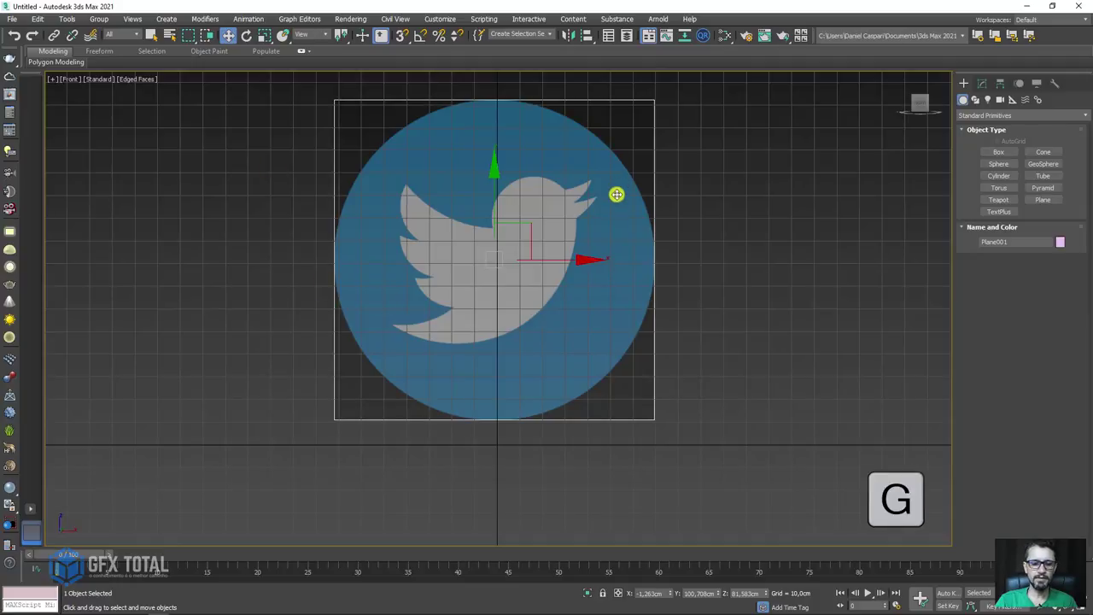
mouse_move(591, 260)
middle_mouse_down()
mouse_move(601, 231)
mouse_move(549, 271)
middle_mouse_up()
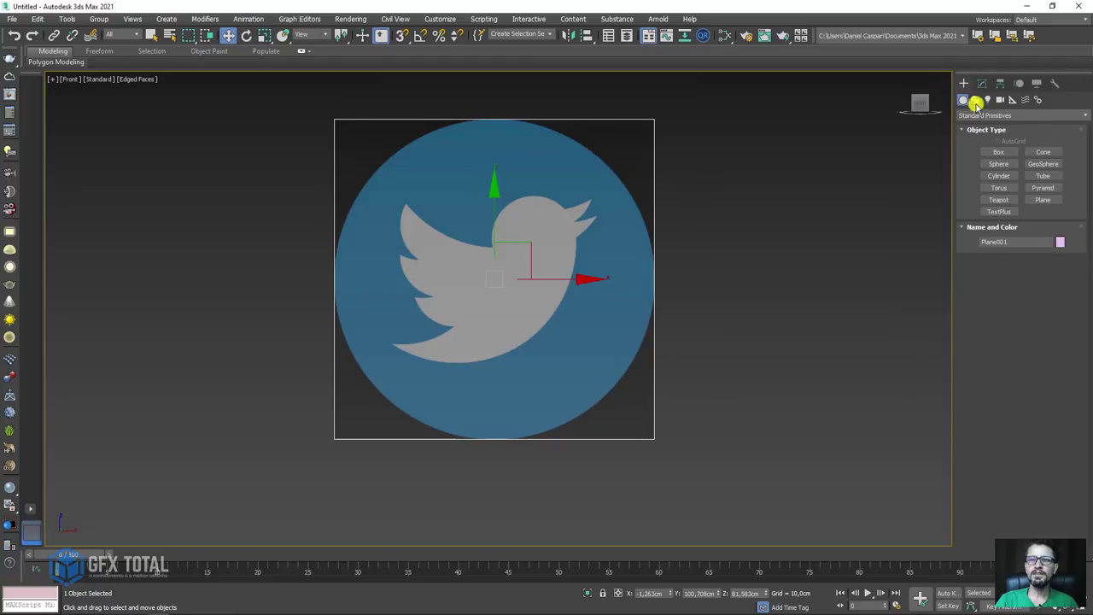
left_click(976, 100)
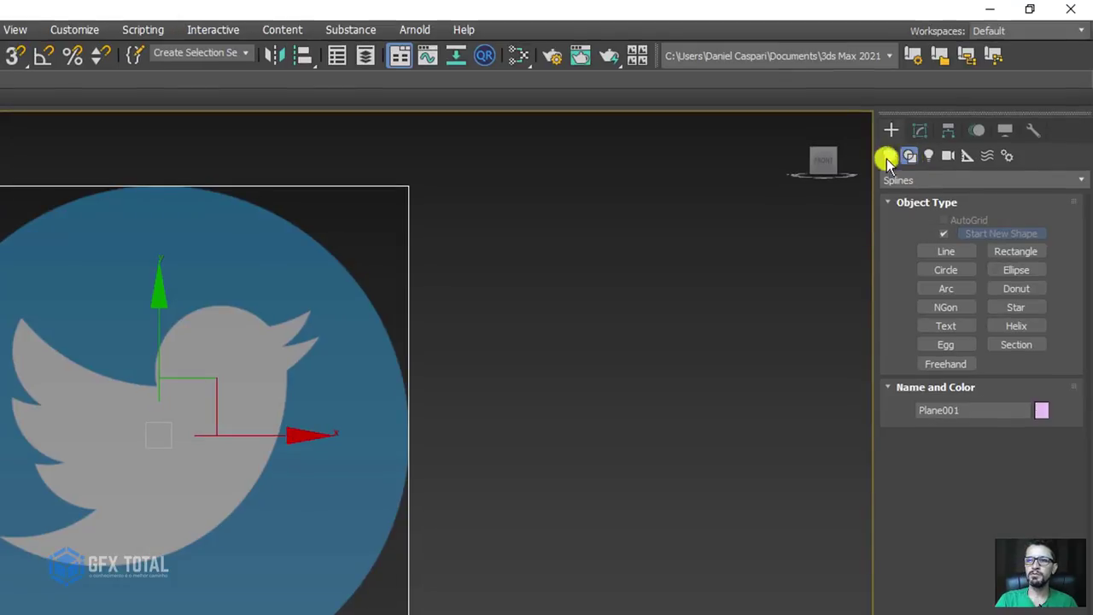
- Draw a circle spline in the Front view and move it onto the logo plane
left_click(946, 270)
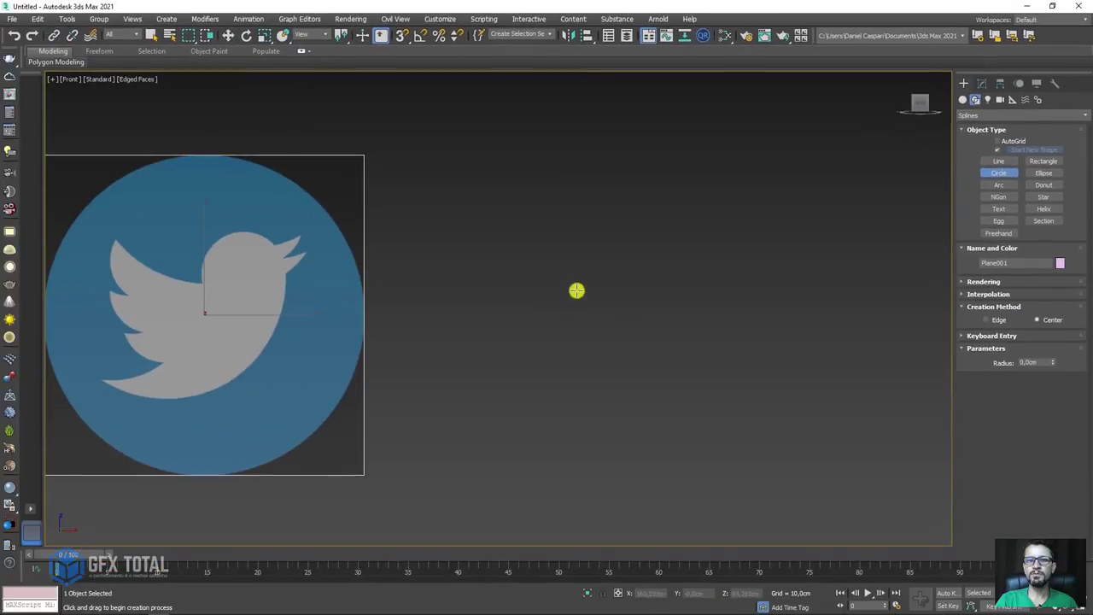
left_click_drag(586, 298, 681, 407)
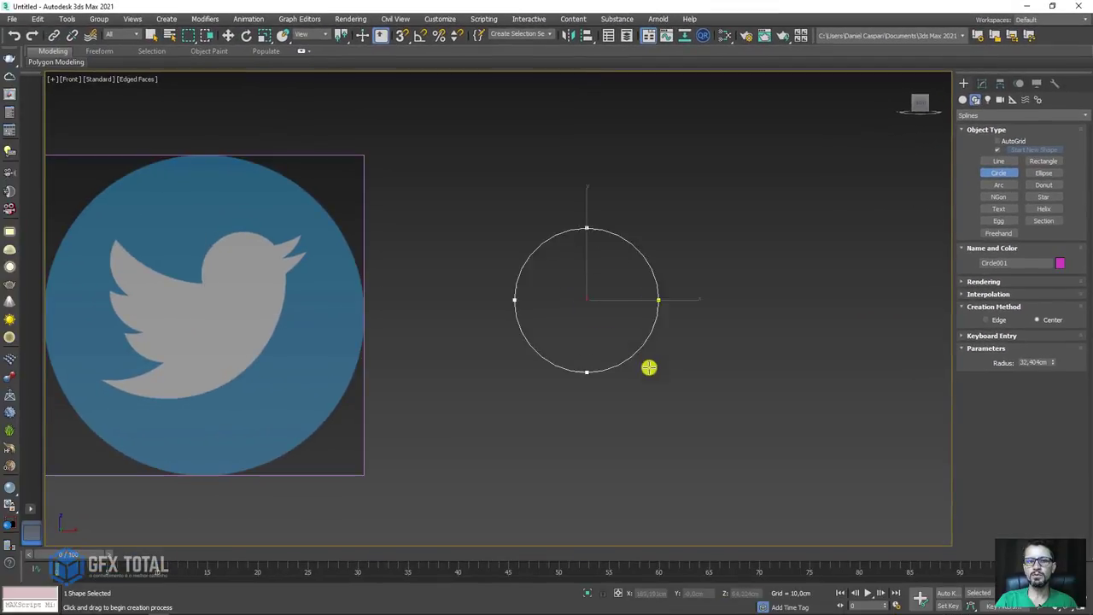
middle_click_drag(627, 313, 760, 311)
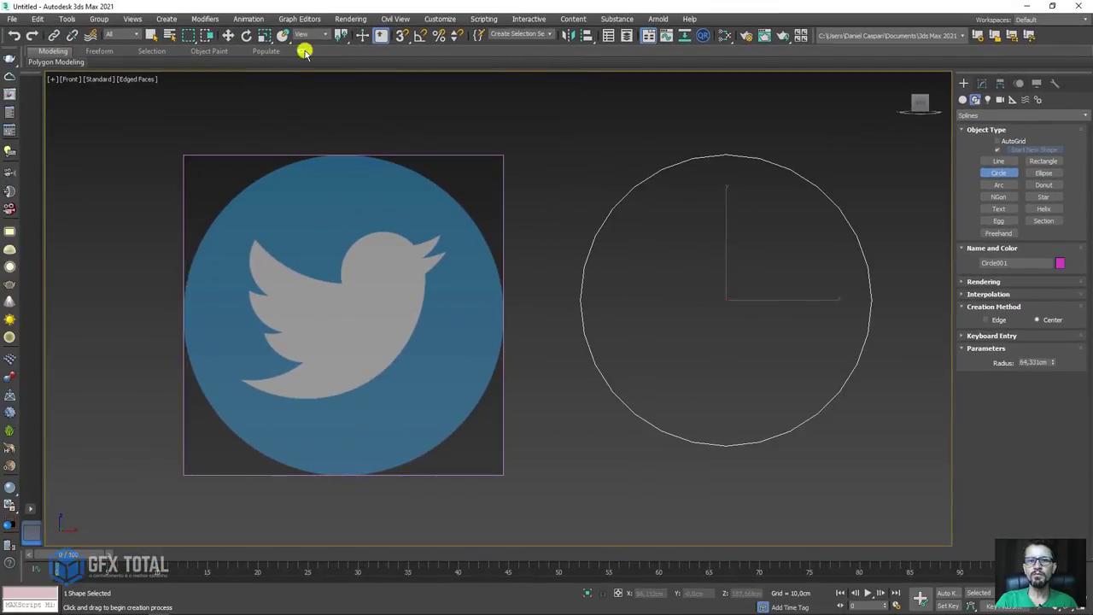
left_click(228, 35)
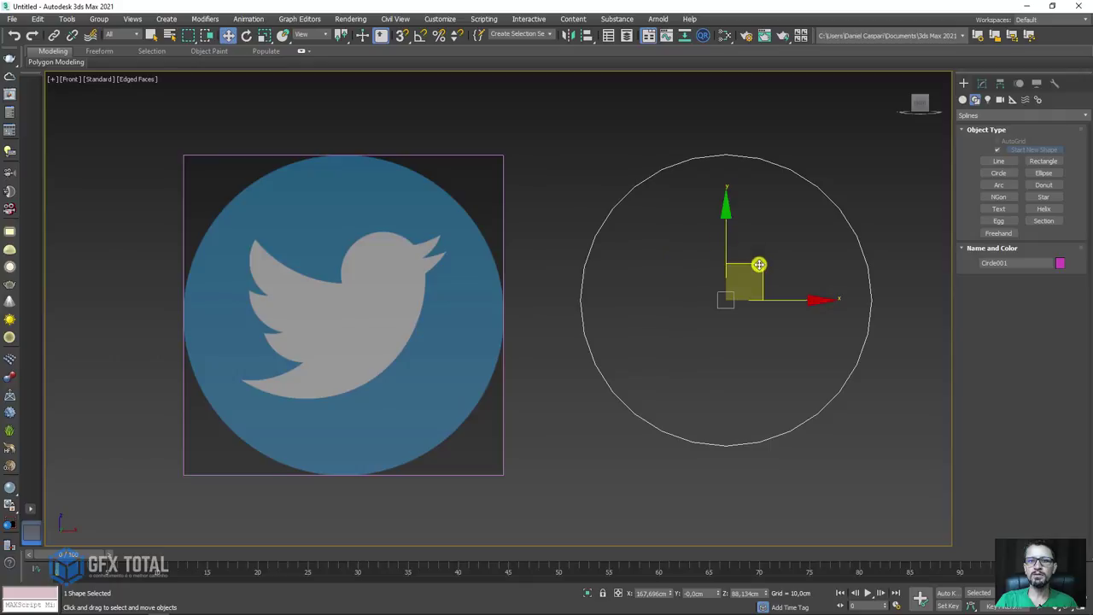
mouse_move(758, 263)
left_mouse_down()
mouse_move(574, 322)
mouse_move(377, 276)
left_mouse_up()
middle_click_drag(376, 276, 496, 256)
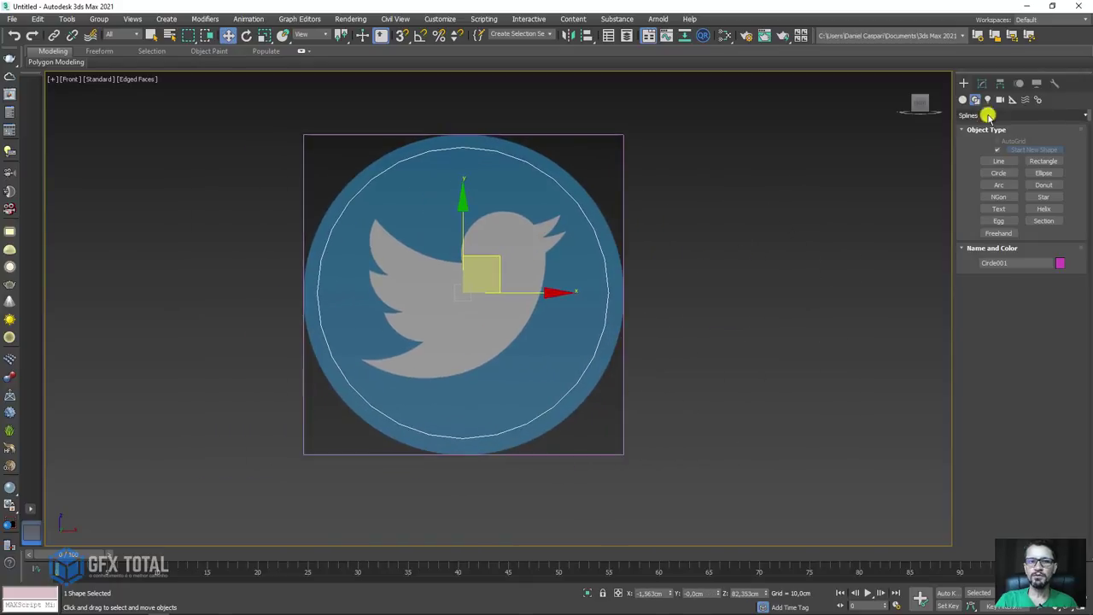
- Set the circle's radius to 70.121cm and nudge it to centre on the round logo
left_click(982, 83)
left_click_drag(1055, 266, 1064, 262)
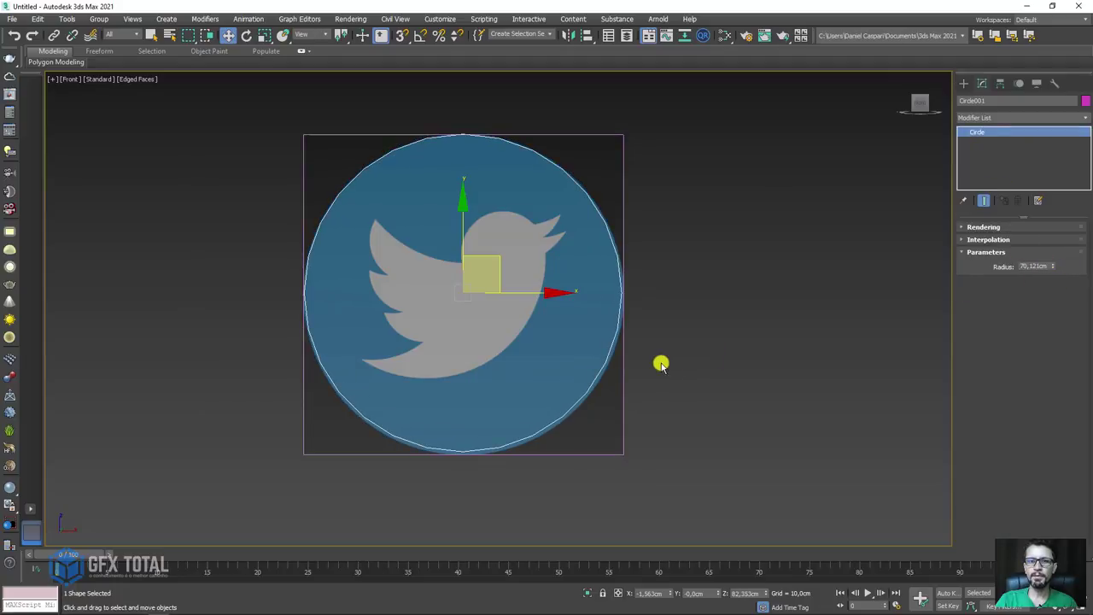
left_click_drag(461, 226, 460, 229)
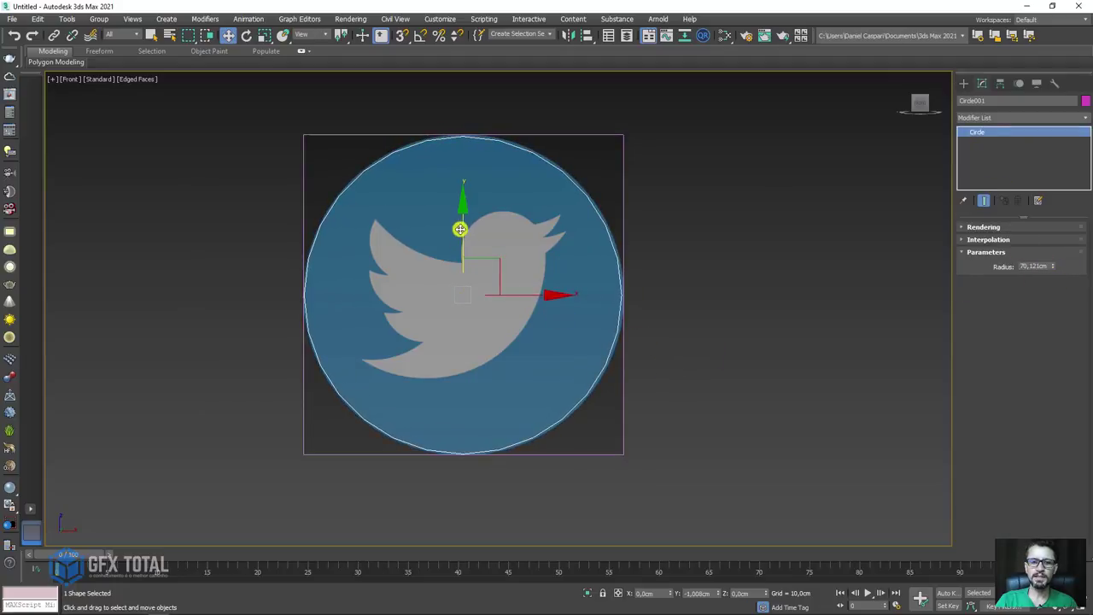
left_click_drag(525, 296, 524, 295)
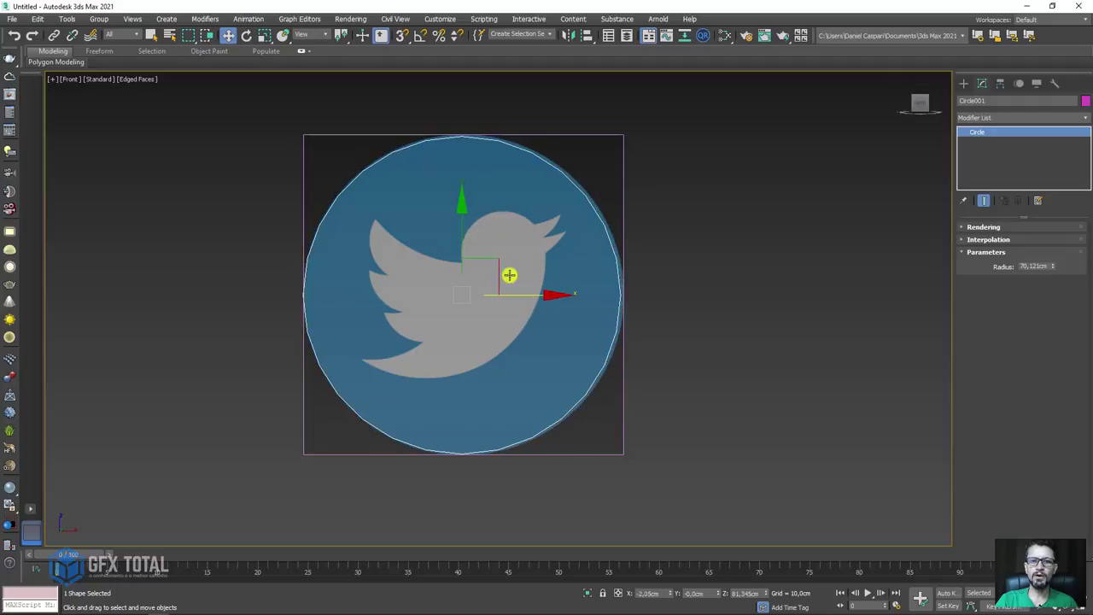
left_click_drag(460, 232, 463, 230)
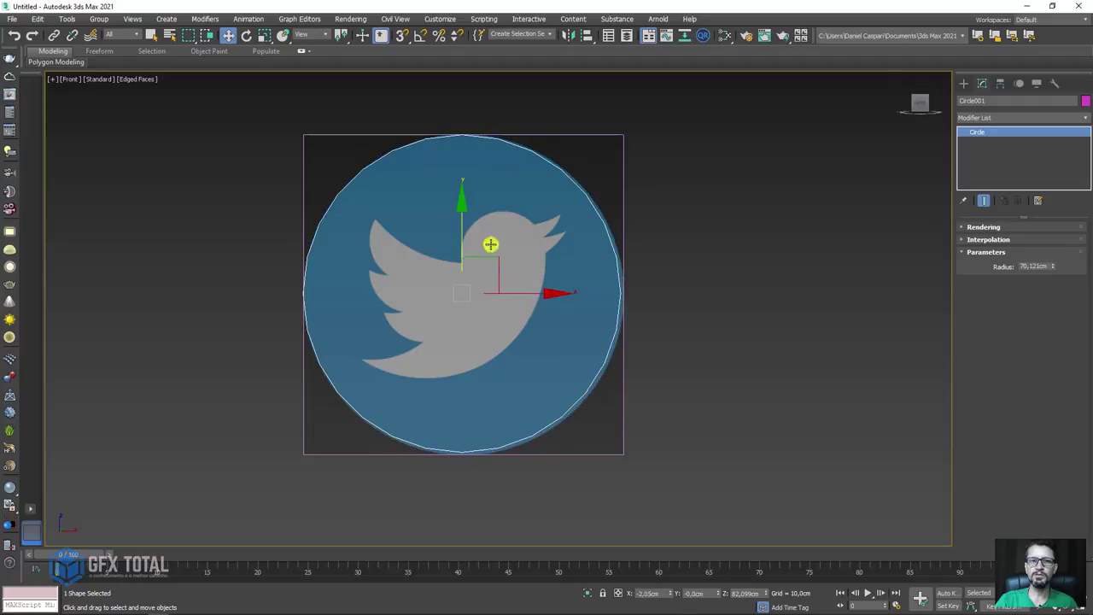
middle_click_drag(585, 280, 393, 294)
left_click_drag(368, 297, 768, 295)
scroll(675, 130, "up", 5)
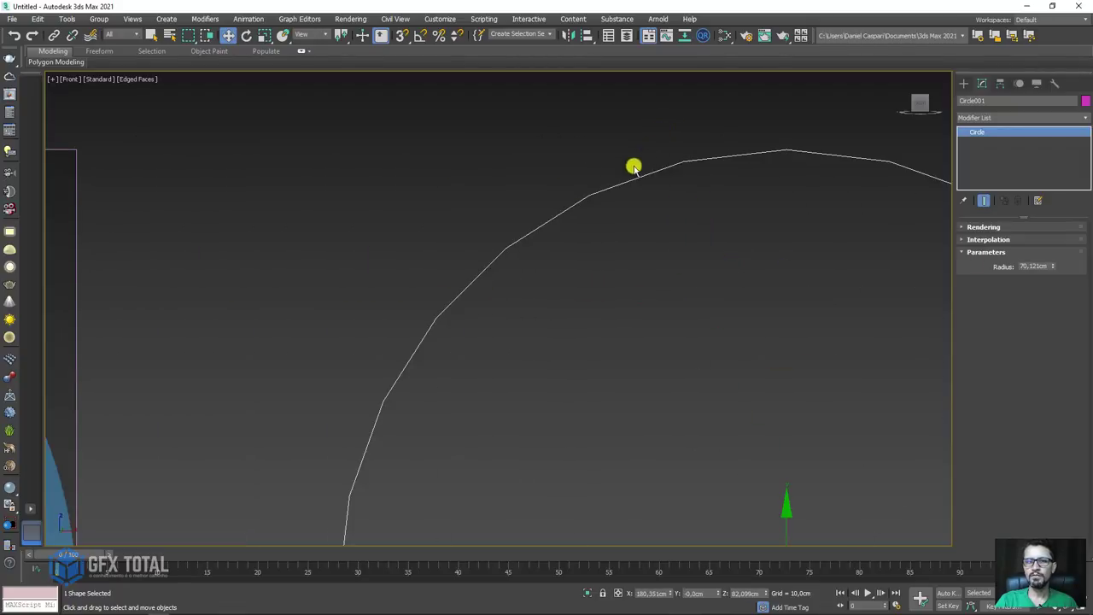
scroll(635, 166, "up", 3)
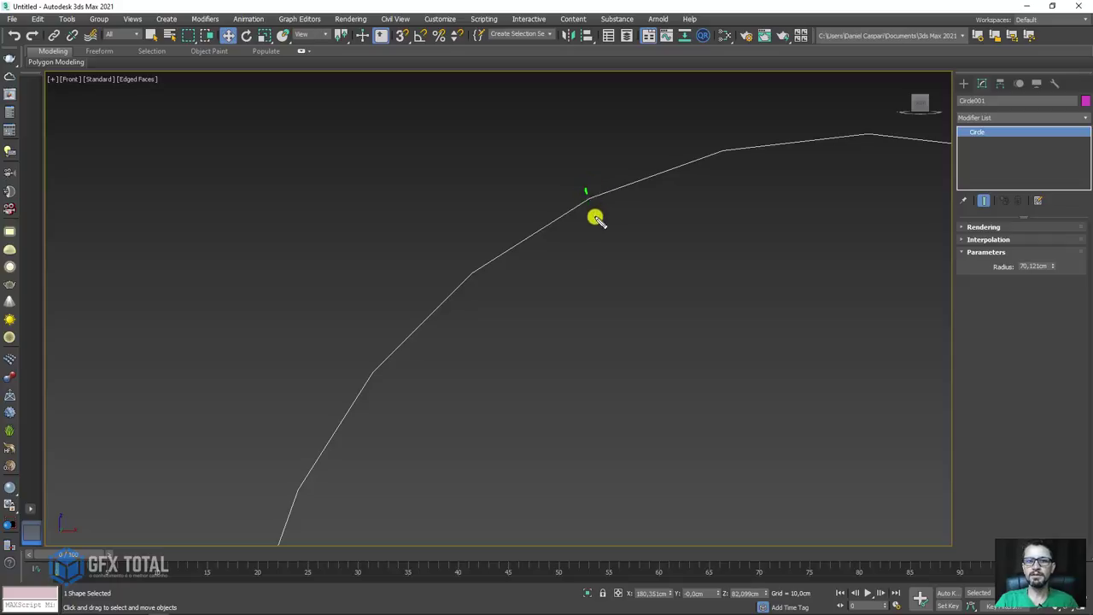
- Set Circle001's interpolation Steps to 32 and reframe the circle and logo
mouse_move(595, 199)
left_mouse_down()
mouse_move(714, 153)
mouse_move(859, 138)
left_mouse_up()
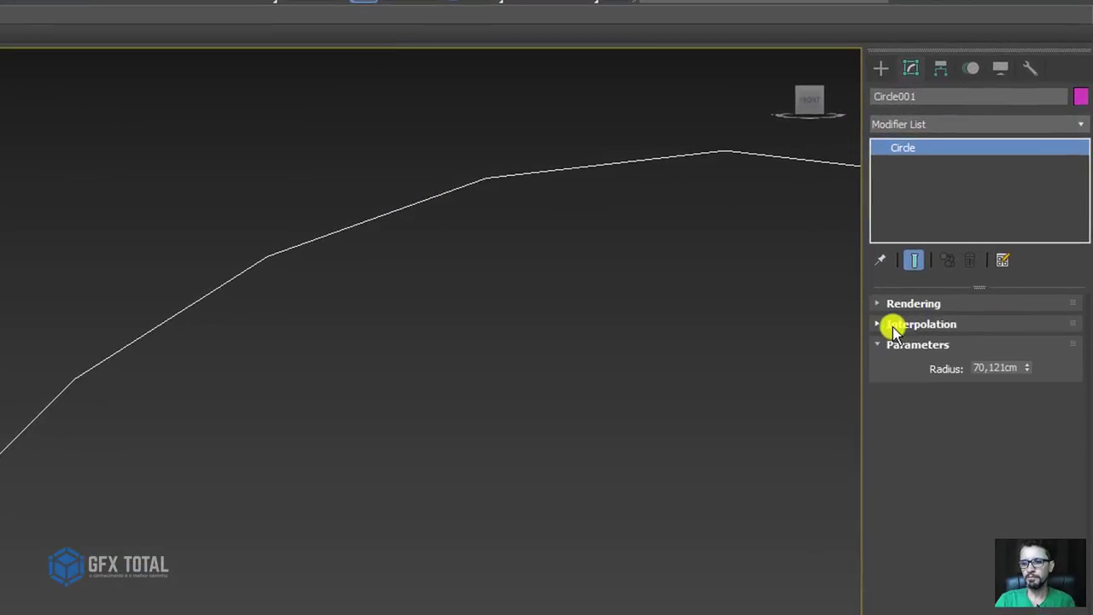
left_click(893, 326)
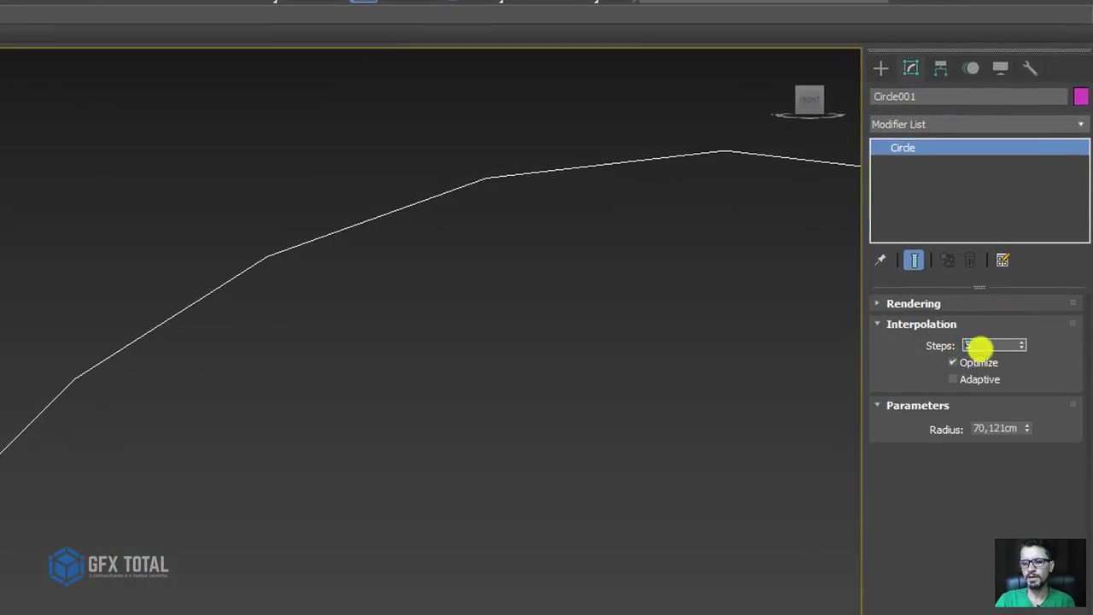
type("32")
key("Return")
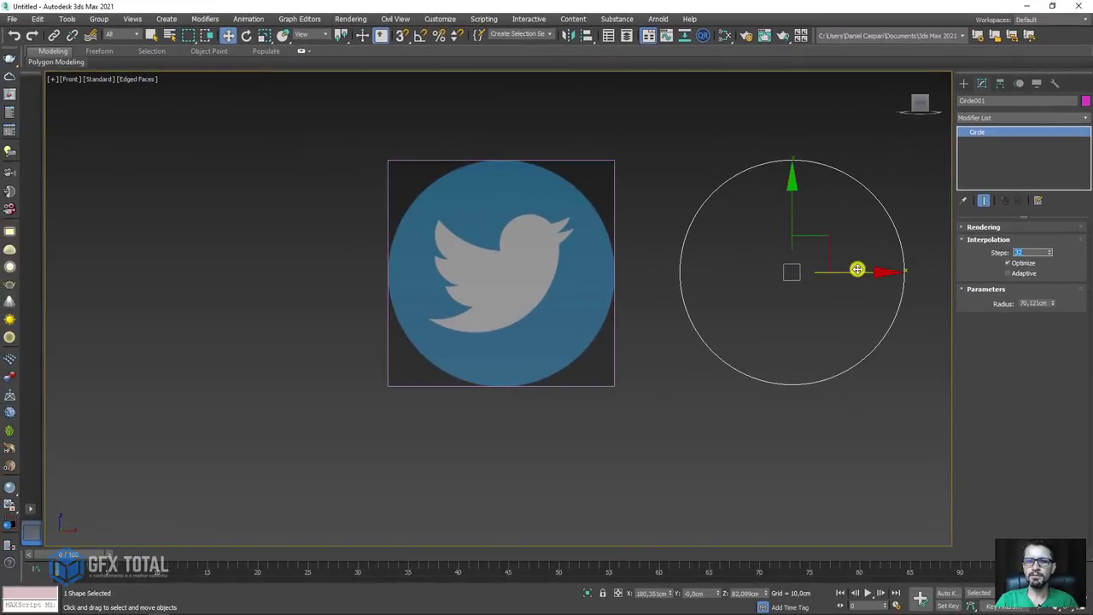
left_click_drag(857, 270, 567, 273)
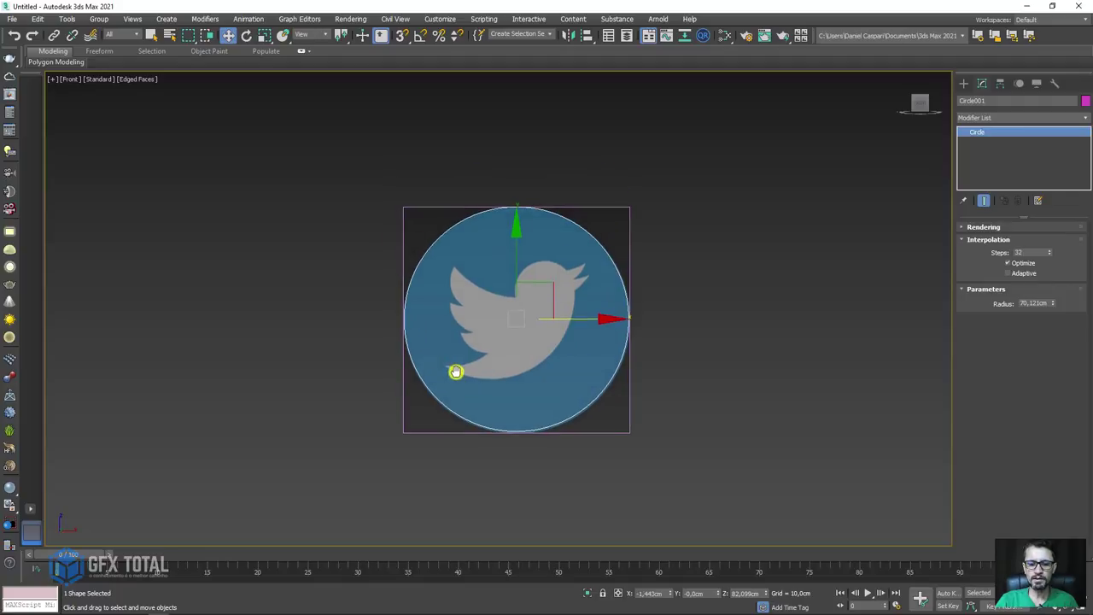
- In Perspective view, extrude the circle 27cm into a disc and show edged faces
key("p")
middle_click_drag(483, 377, 444, 368, "alt")
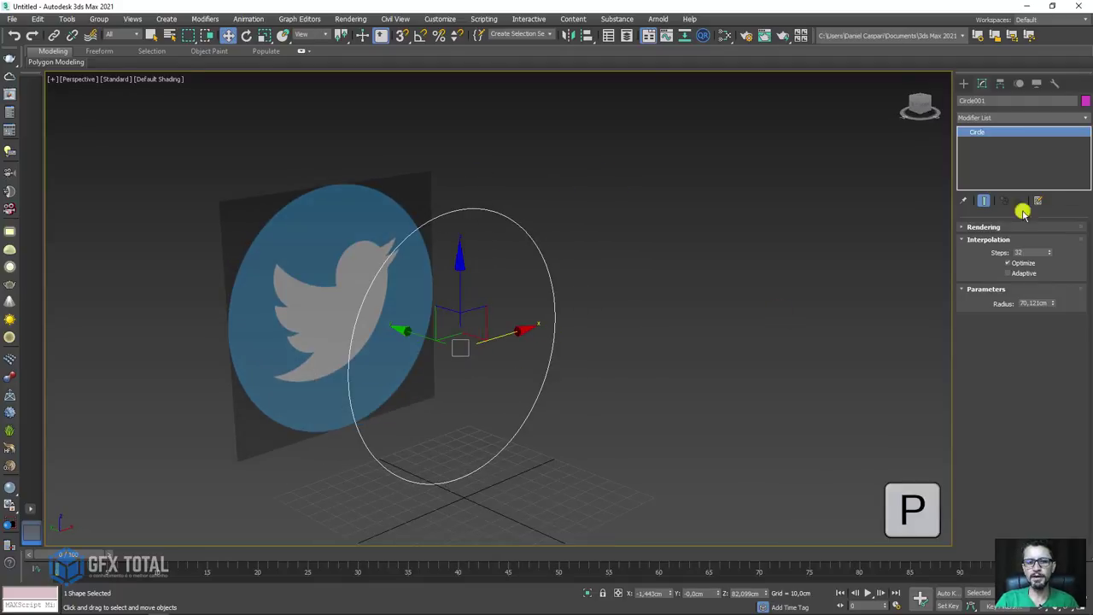
left_click(1084, 120)
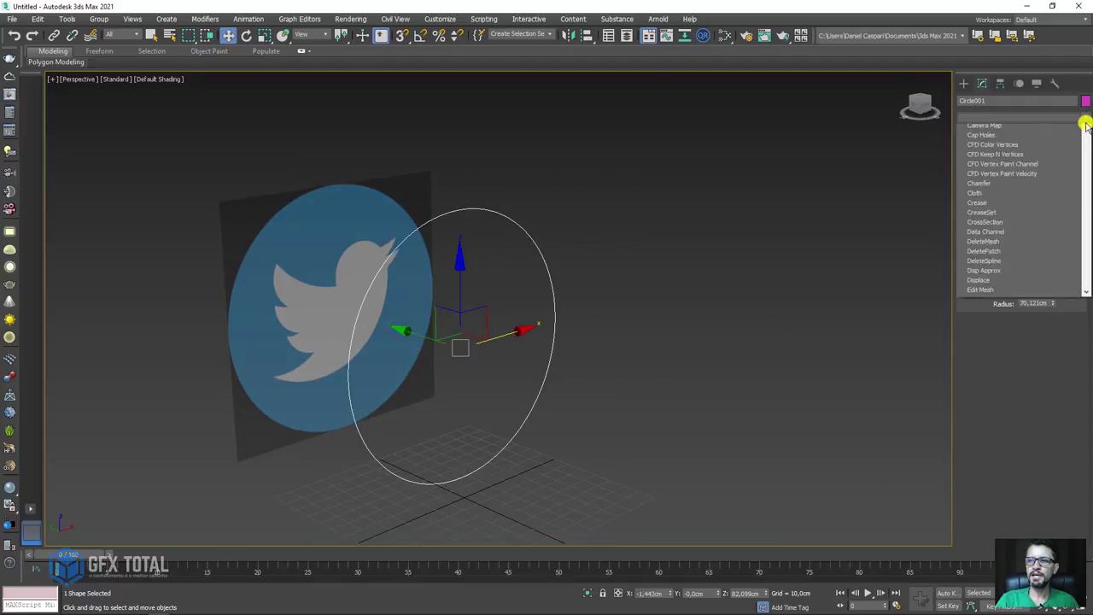
left_click_drag(1083, 127, 1089, 193)
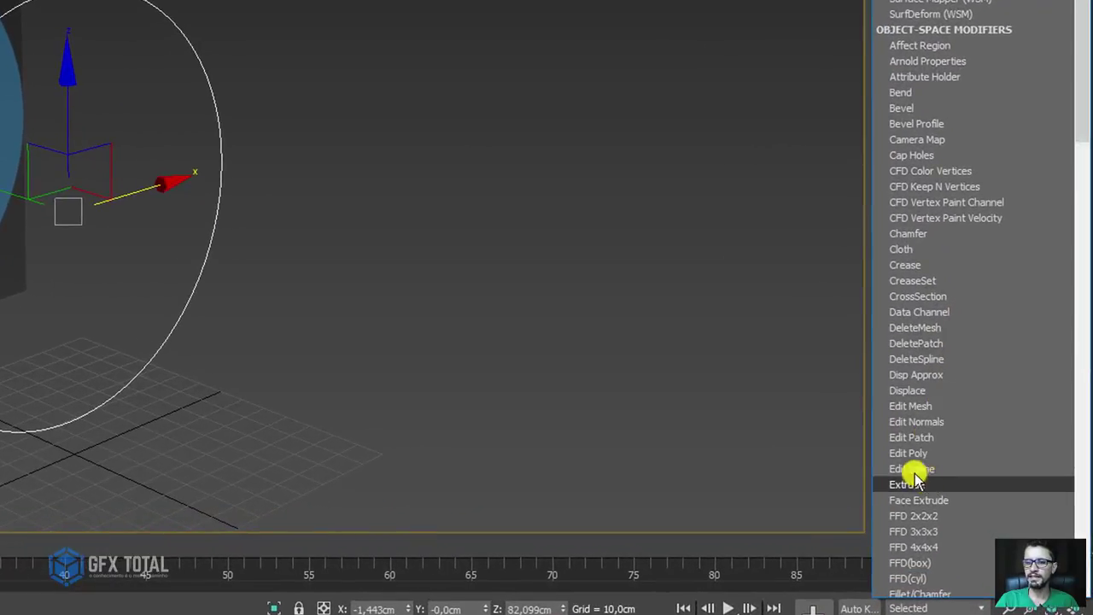
left_click(926, 483)
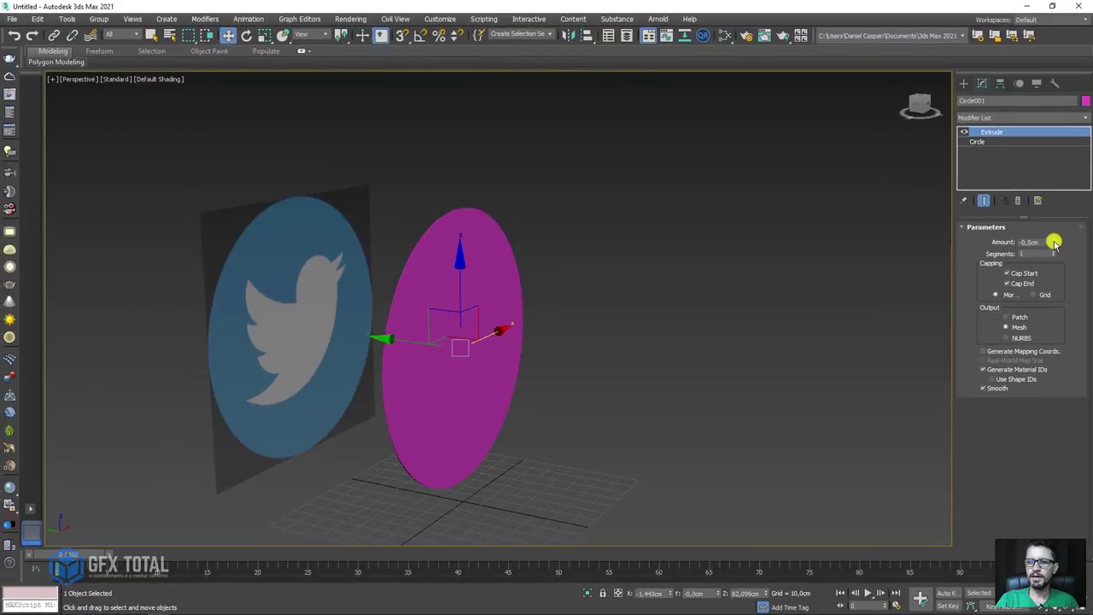
mouse_move(1048, 226)
left_mouse_down()
mouse_move(1048, 198)
mouse_move(1023, 211)
left_mouse_up()
key("F4")
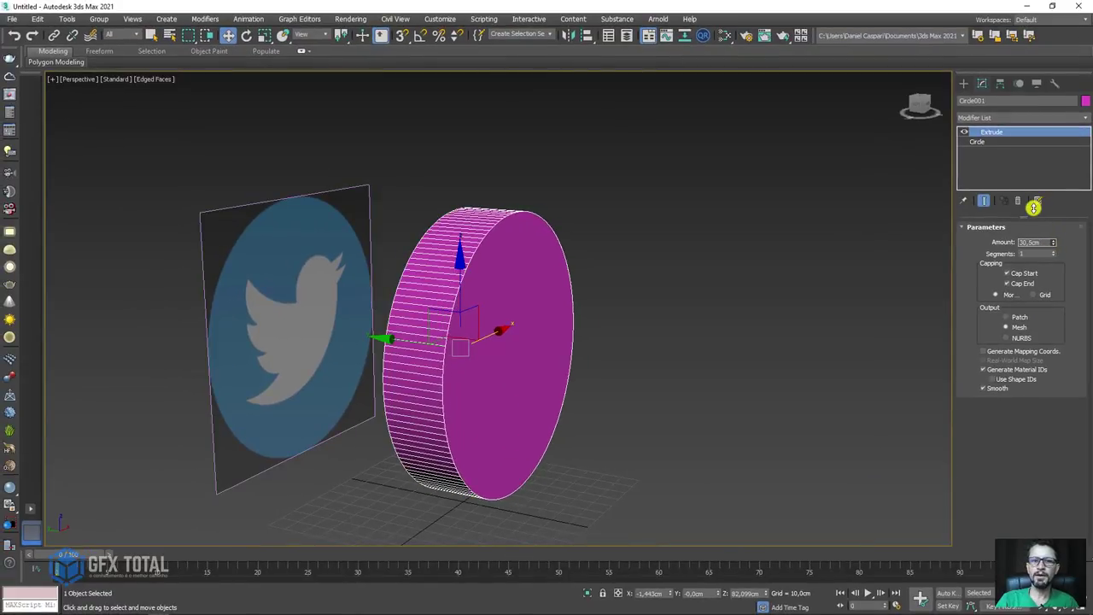
mouse_move(505, 338)
middle_mouse_down("alt")
mouse_move(519, 348)
mouse_move(525, 279)
middle_mouse_up("alt")
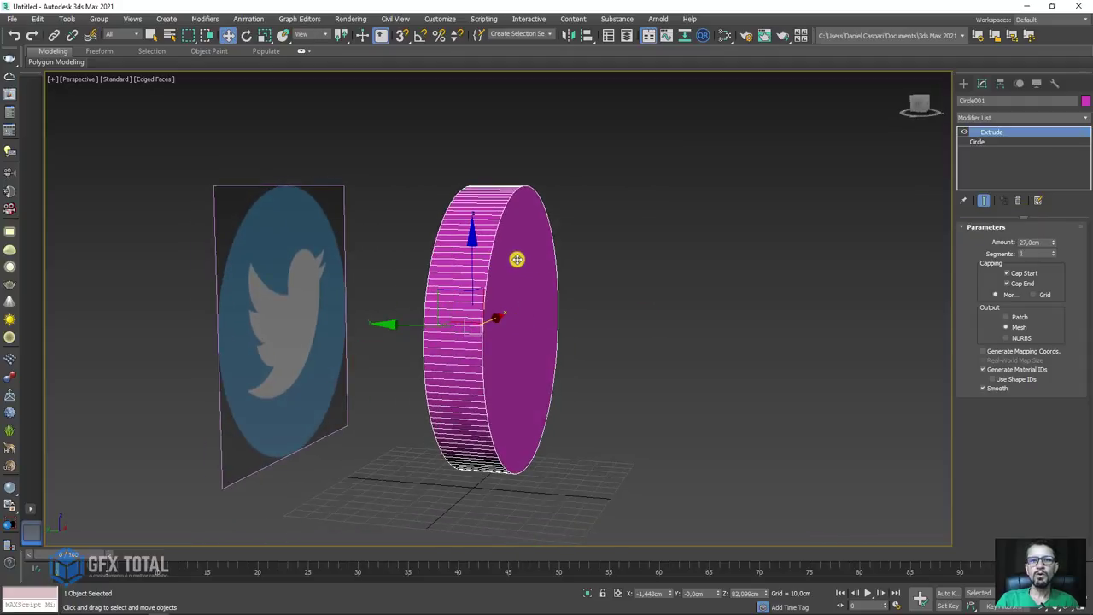
- Convert the disc to an Editable Poly and switch to Edge sub-object mode
right_click(519, 255)
mouse_move(564, 367)
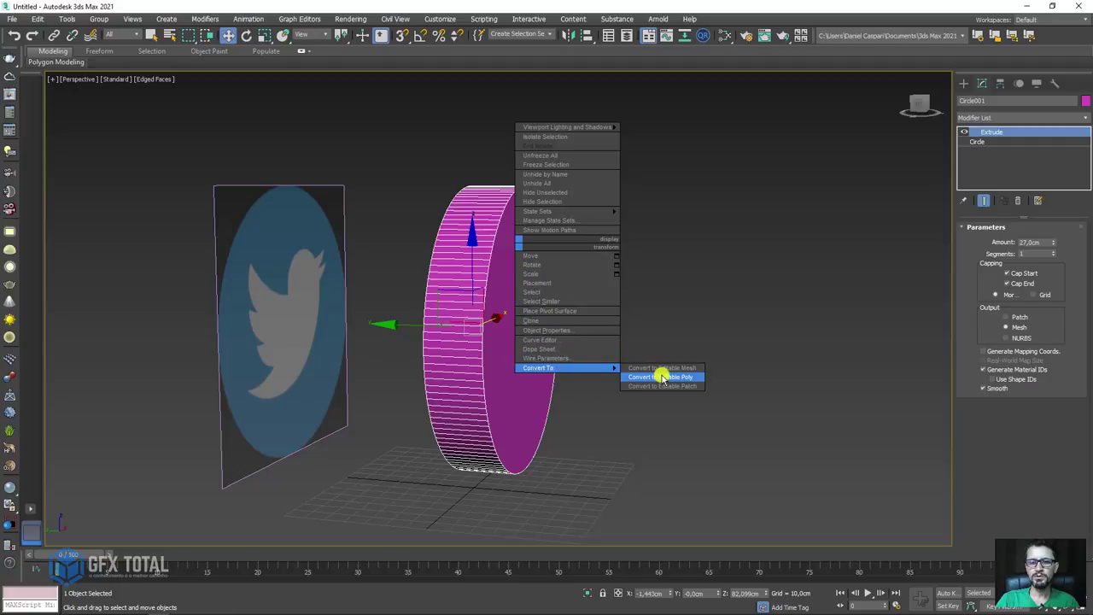
left_click(661, 377)
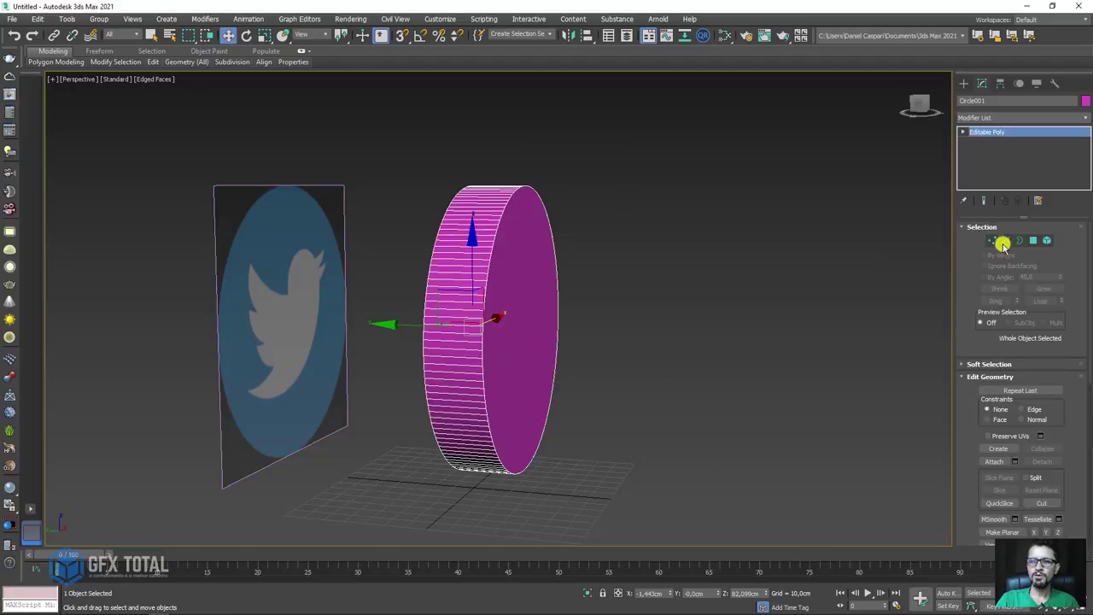
left_click(1005, 241)
mouse_move(537, 241)
middle_mouse_down("alt")
mouse_move(552, 241)
mouse_move(581, 194)
middle_mouse_up("alt")
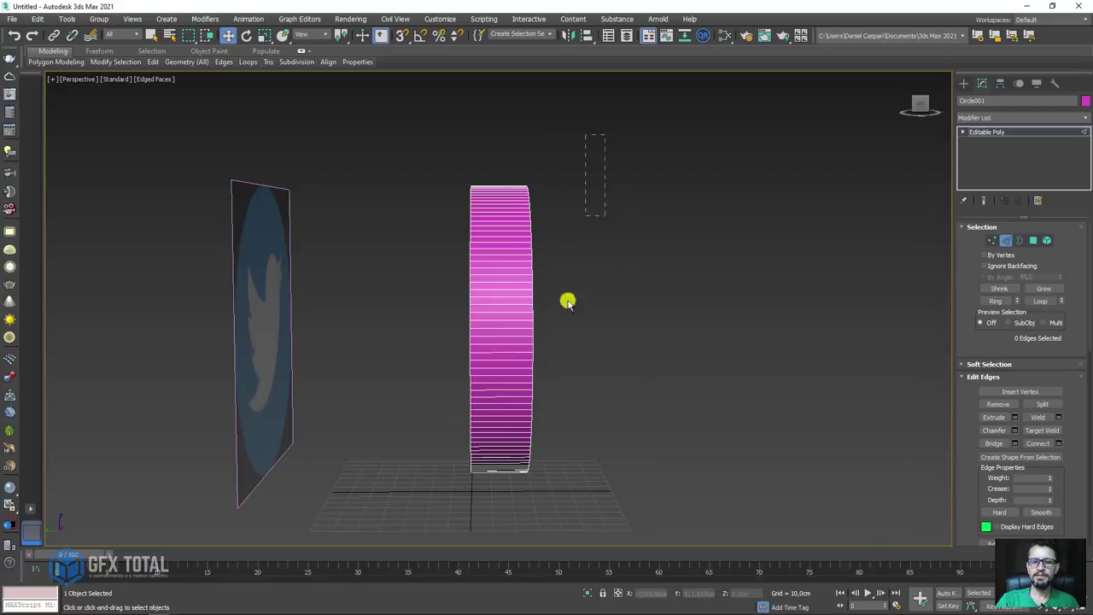
- Box-select 132 rim edges of the disc and orbit in to inspect them
left_click_drag(511, 549, 485, 522)
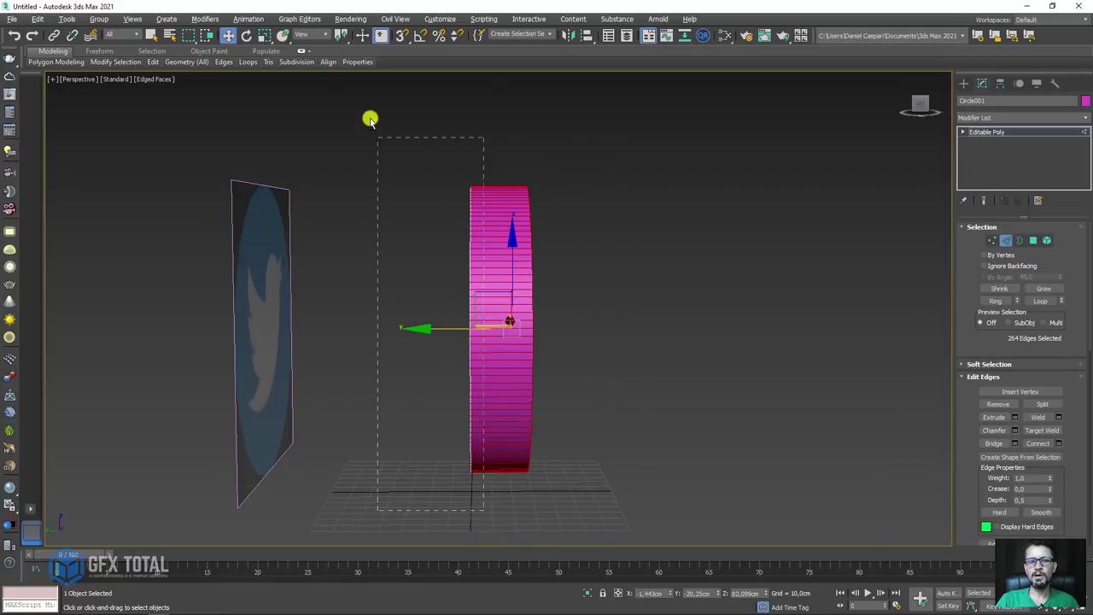
left_click_drag(369, 119, 373, 124)
mouse_move(610, 251)
middle_mouse_down("alt")
mouse_move(509, 249)
mouse_move(563, 300)
mouse_move(654, 298)
mouse_move(545, 176)
middle_mouse_up("alt")
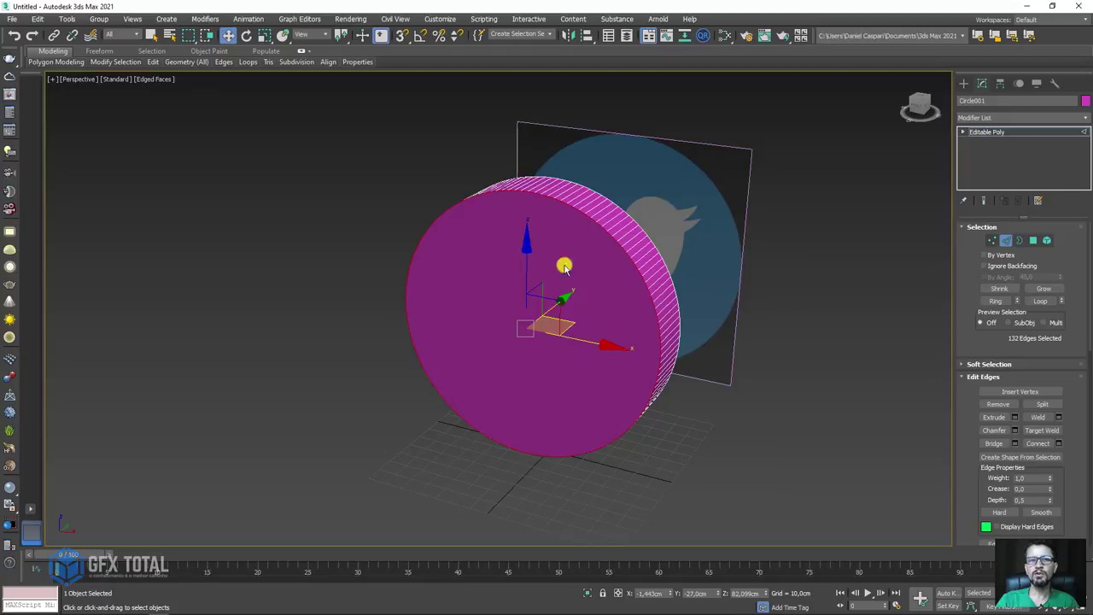
mouse_move(563, 266)
middle_mouse_down("alt")
mouse_move(637, 264)
mouse_move(498, 208)
middle_mouse_up("alt")
scroll(498, 207, "up", 5)
mouse_move(657, 220)
middle_mouse_down()
mouse_move(575, 322)
mouse_move(605, 229)
middle_mouse_up()
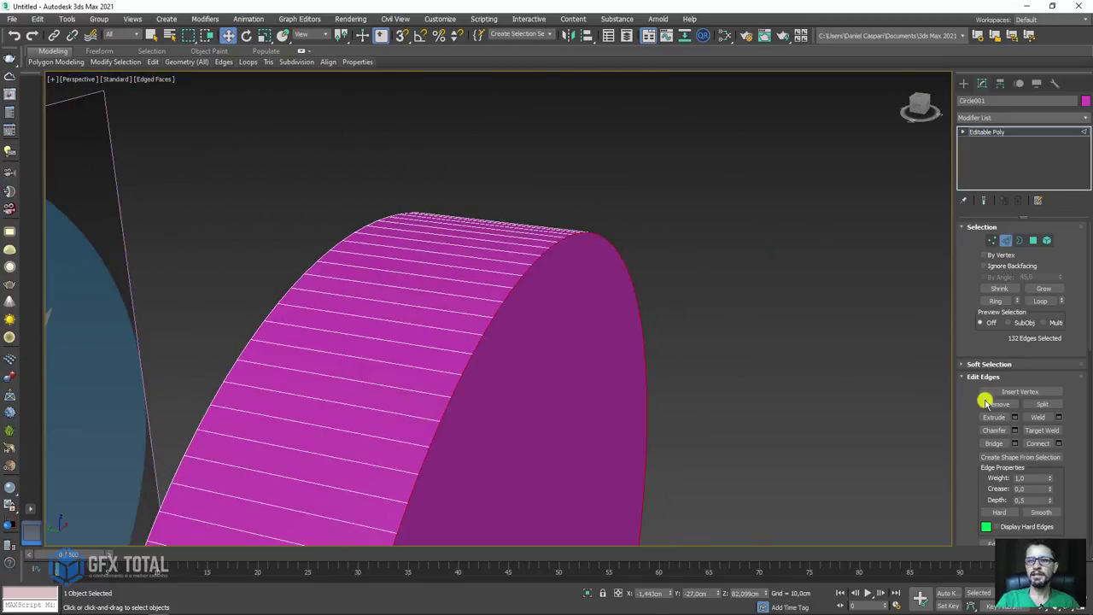
- Chamfer the selected rim edges by 2,77cm with multiple segments, then return to object level
left_click(1016, 431)
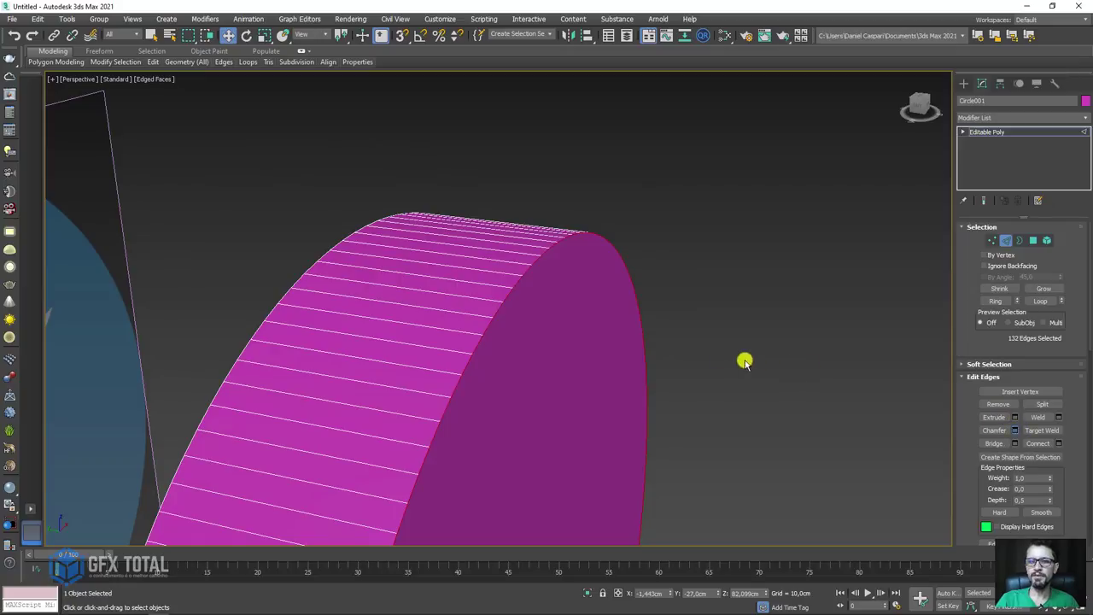
mouse_move(695, 353)
middle_mouse_down()
mouse_move(798, 385)
mouse_move(830, 416)
middle_mouse_up()
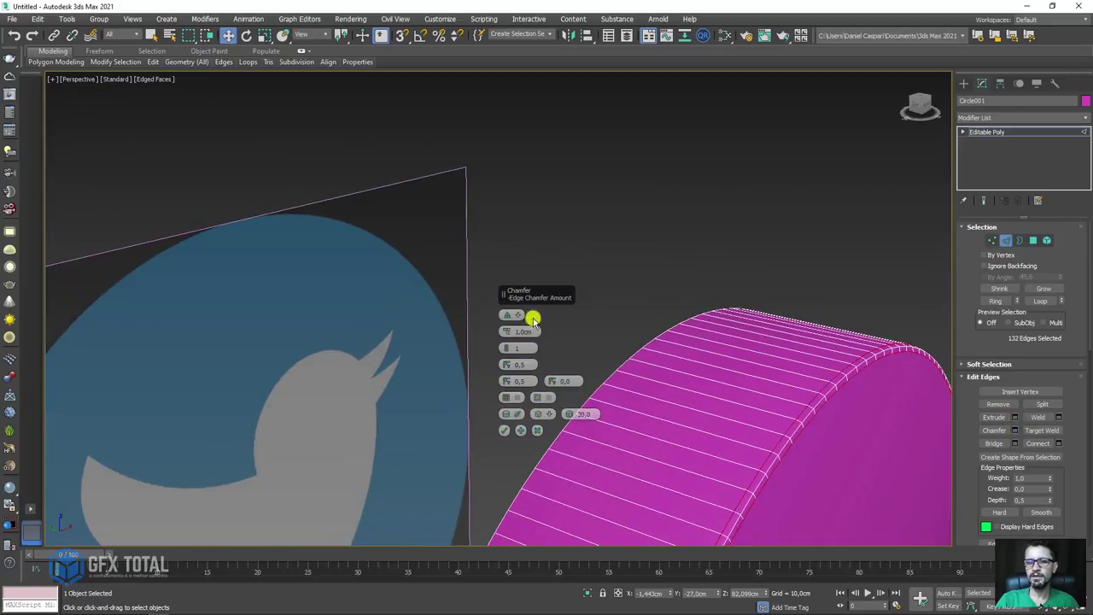
left_click_drag(504, 292, 839, 151)
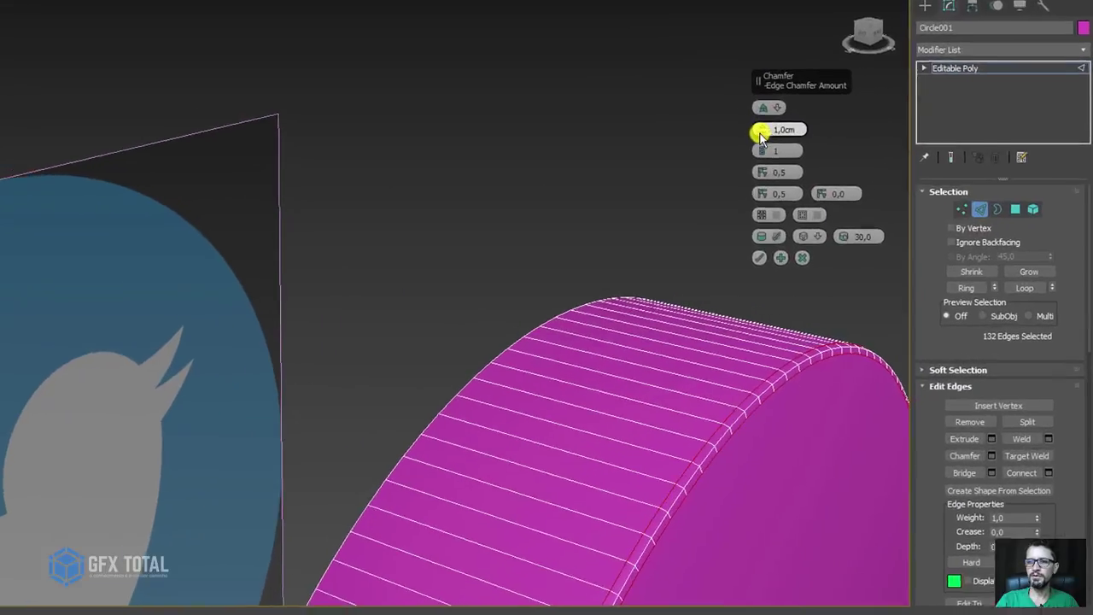
left_click_drag(841, 195, 846, 186)
left_click_drag(712, 79, 712, 106)
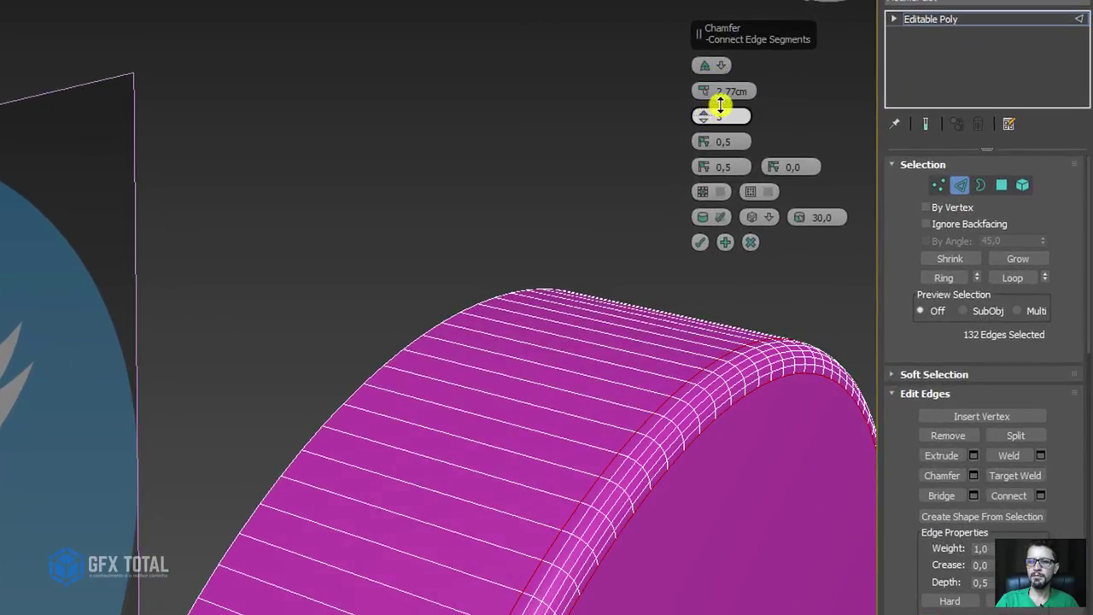
left_click(701, 242)
key("z")
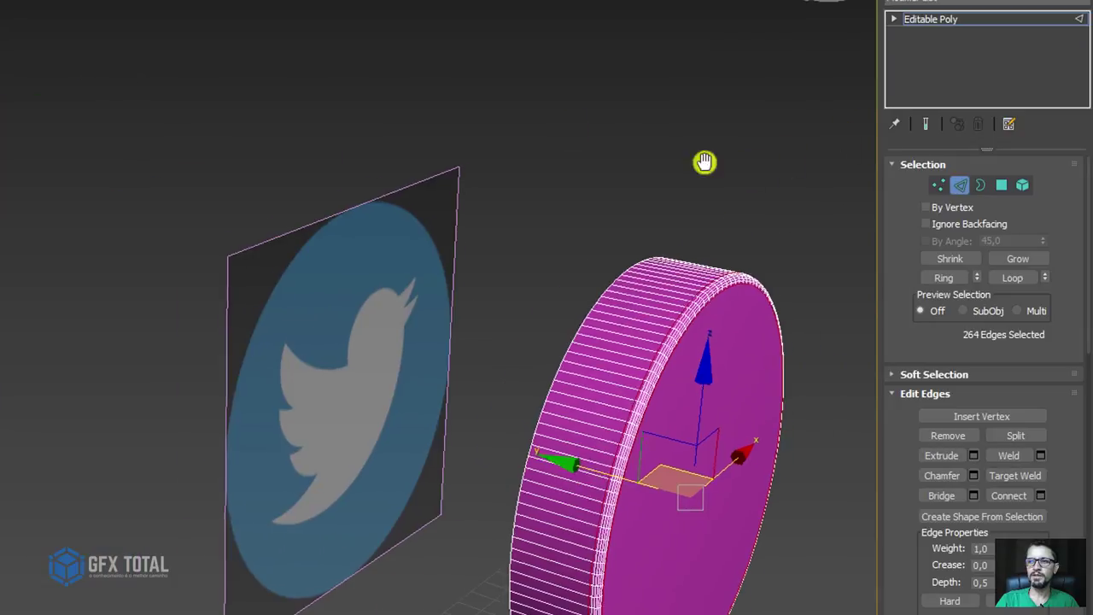
left_click(940, 19)
mouse_move(598, 304)
middle_mouse_down("alt")
mouse_move(632, 303)
mouse_move(563, 315)
middle_mouse_up("alt")
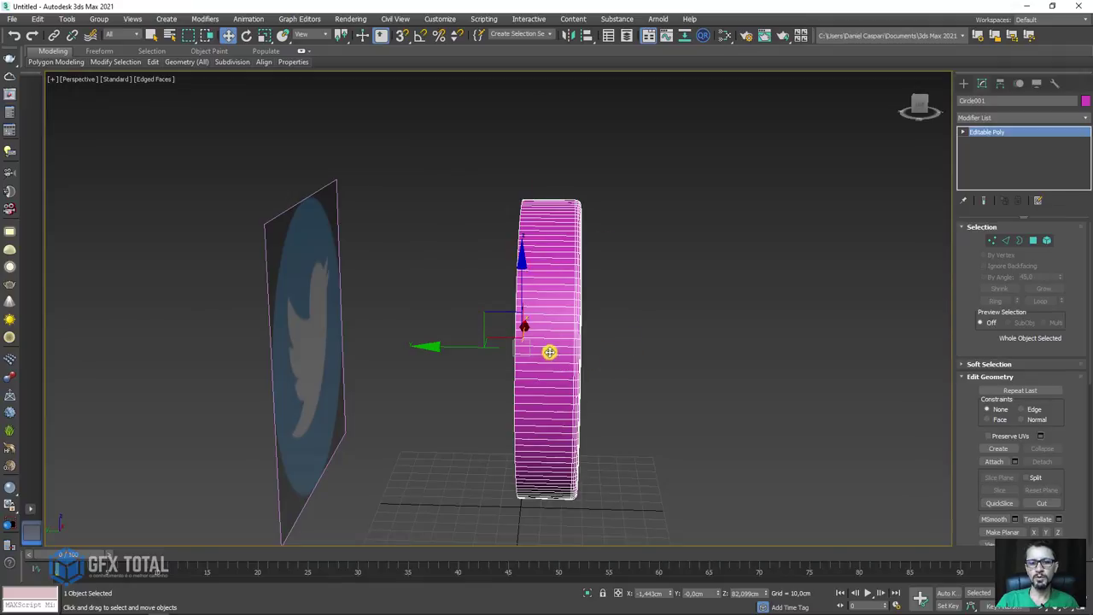
- Test rotating the coin flat and toward the view, undoing both so it stays upright
mouse_move(492, 363)
middle_mouse_down("alt")
mouse_move(509, 344)
mouse_move(522, 362)
middle_mouse_up("alt")
key("e")
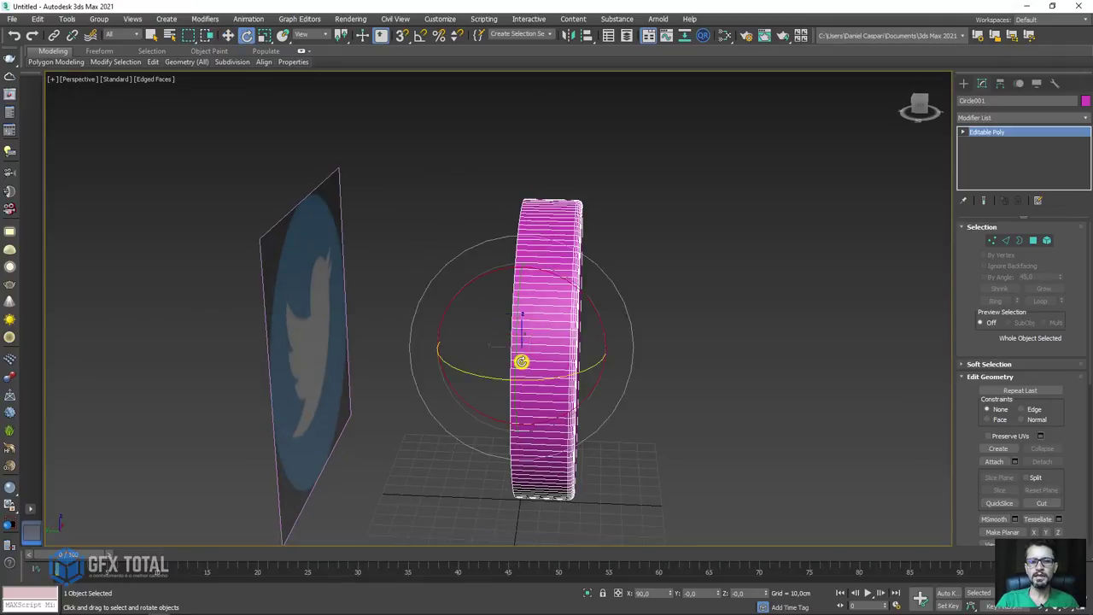
left_click_drag(501, 377, 563, 359)
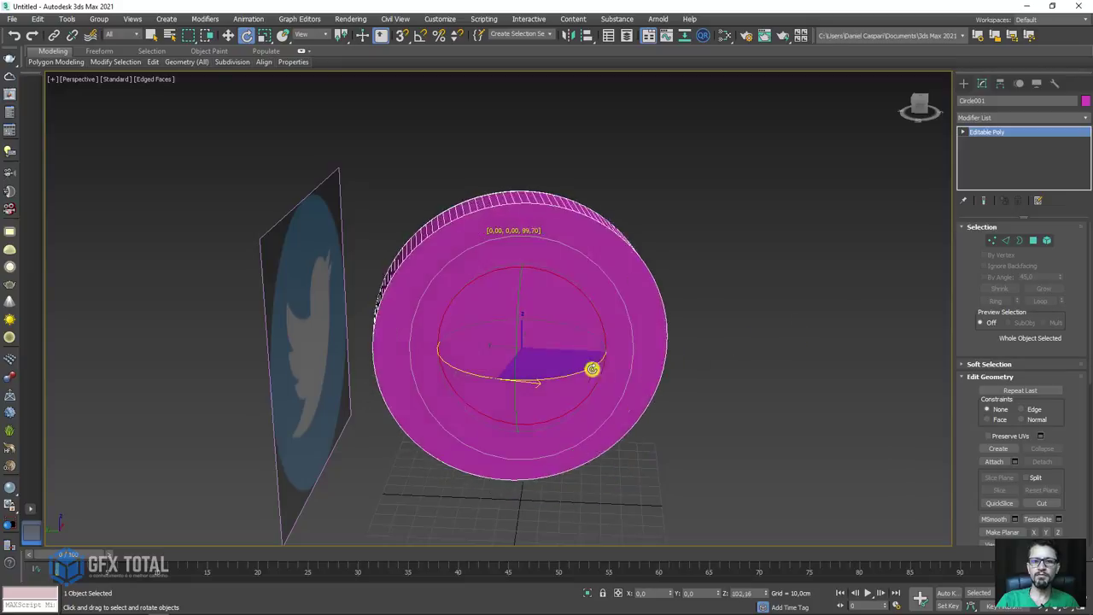
key("ctrl+z")
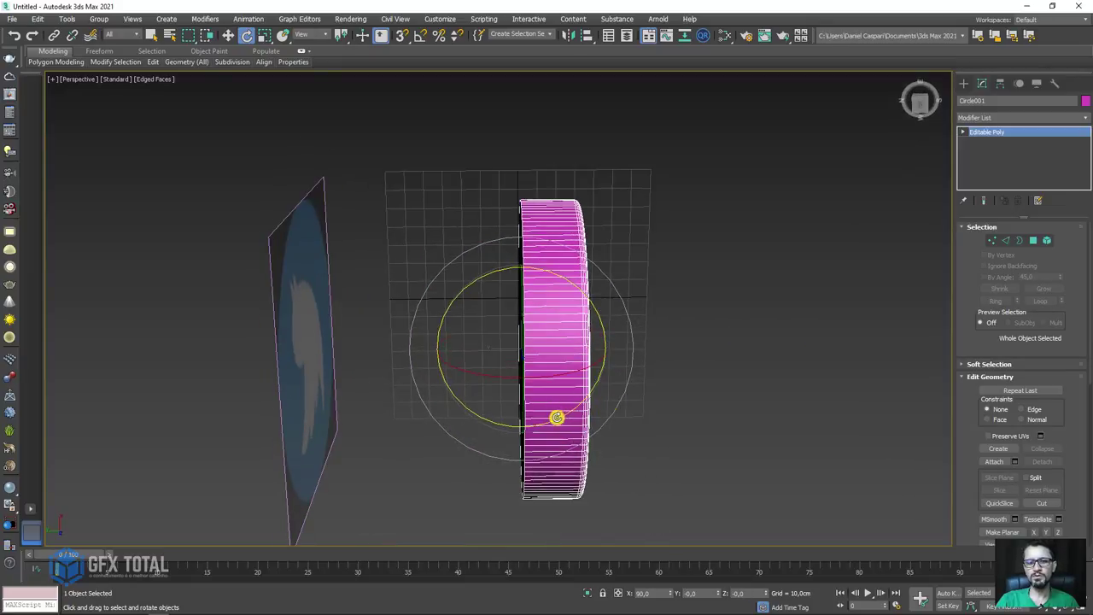
mouse_move(556, 417)
left_mouse_down()
mouse_move(617, 393)
mouse_move(732, 237)
mouse_move(578, 410)
mouse_move(497, 418)
left_mouse_up()
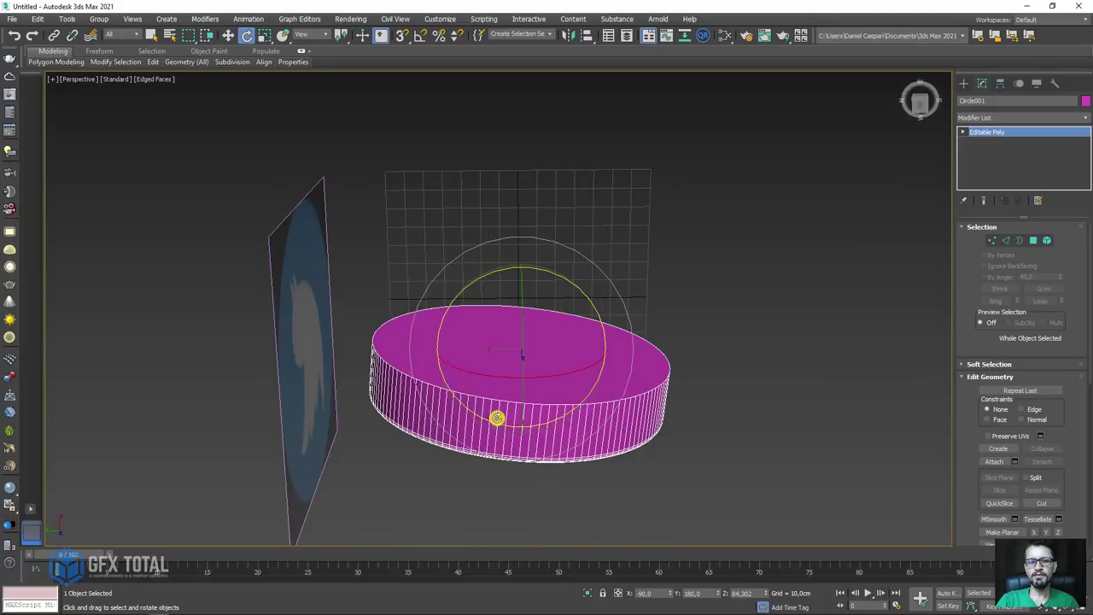
key("ctrl+z")
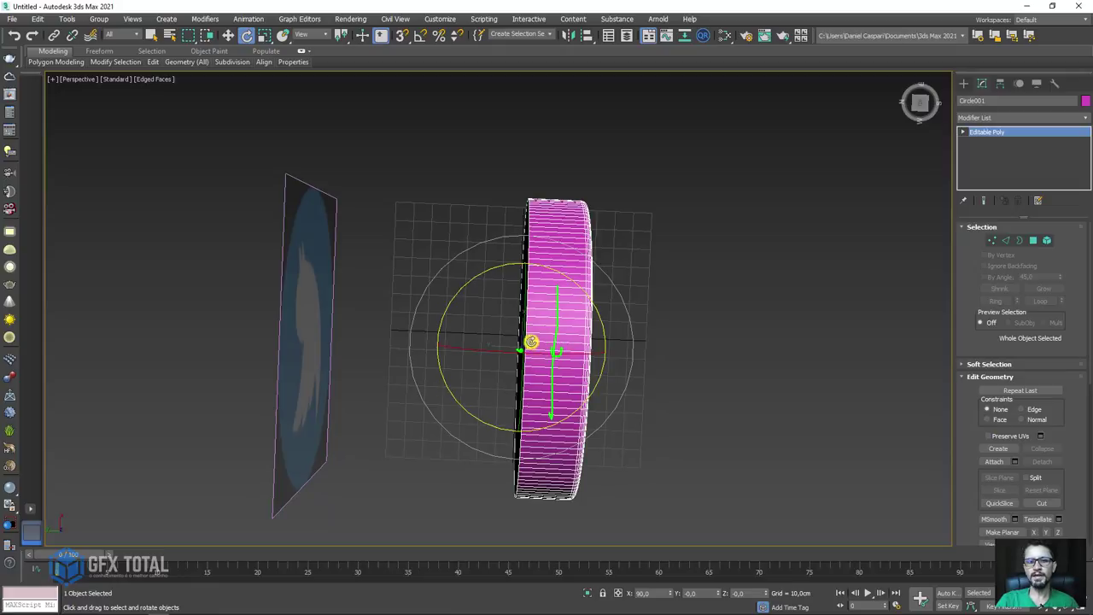
- Centre Circle001's pivot on the disc with Affect Pivot Only and Center to Object
middle_click_drag(756, 310, 727, 247, "alt")
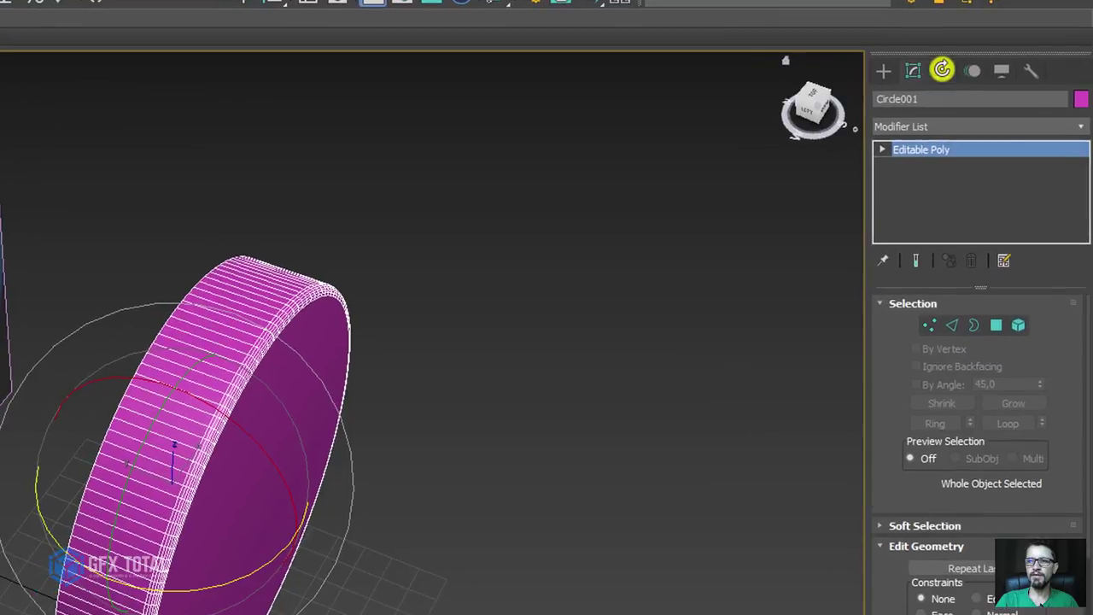
left_click(942, 70)
left_click(969, 196)
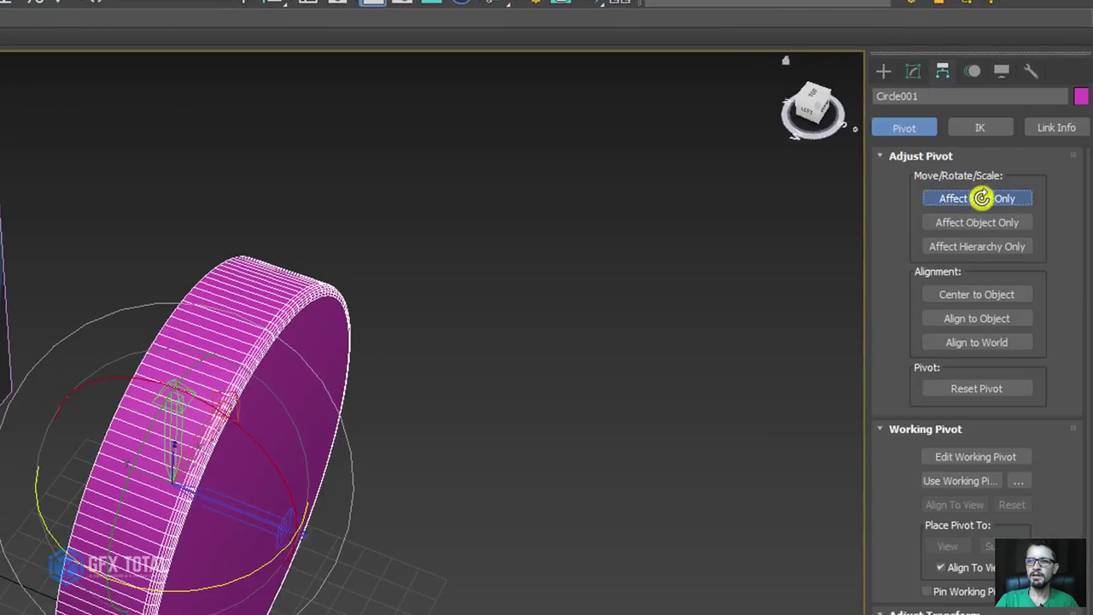
left_click(987, 293)
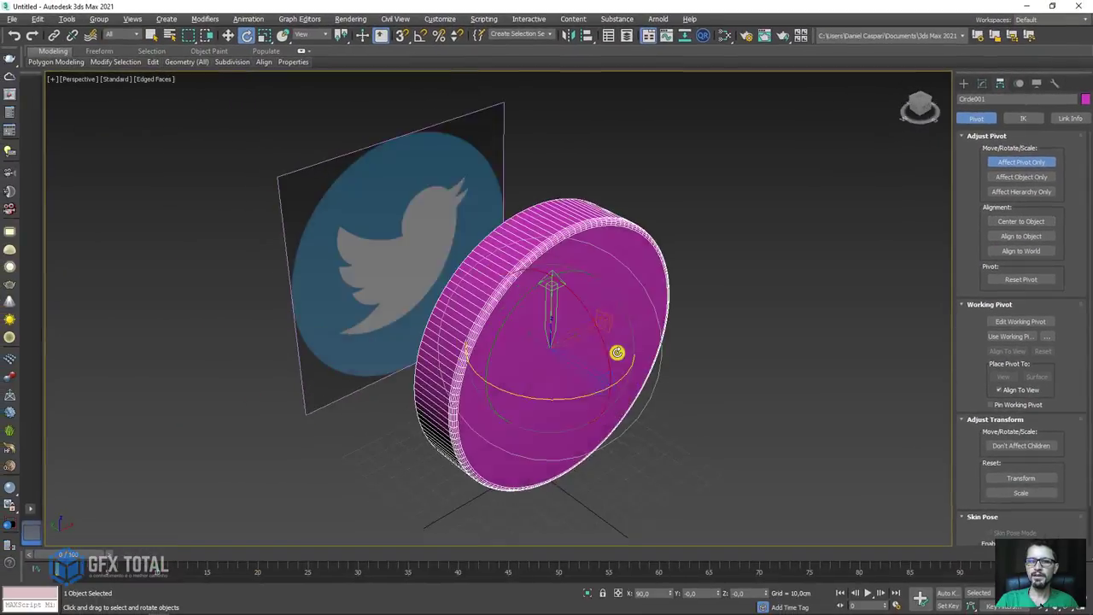
mouse_move(667, 300)
middle_mouse_down("alt")
mouse_move(710, 302)
mouse_move(669, 268)
mouse_move(690, 305)
mouse_move(690, 280)
middle_mouse_up("alt")
left_click(1000, 166)
left_click(982, 83)
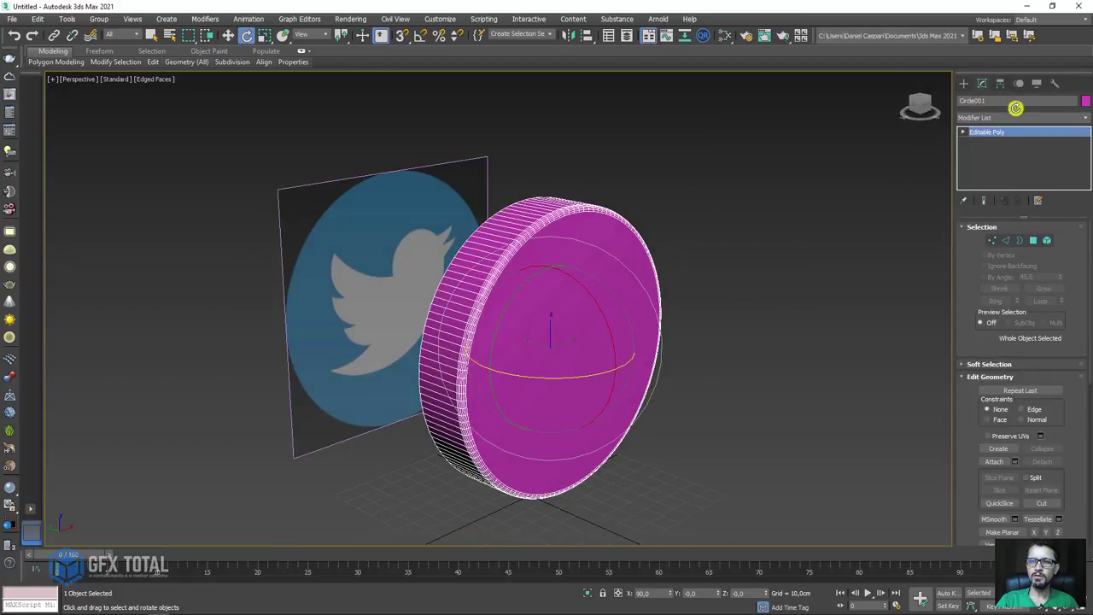
- Add a Symmetry modifier to Circle001 with Mirror Axis set to Z
left_click(1027, 119)
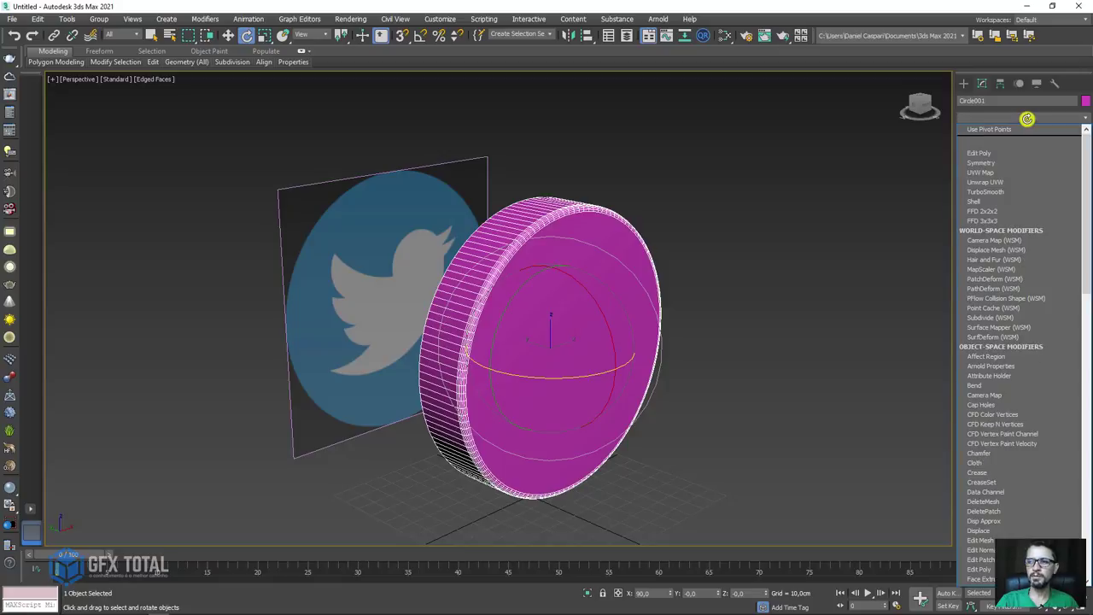
left_click_drag(1085, 157, 1082, 479)
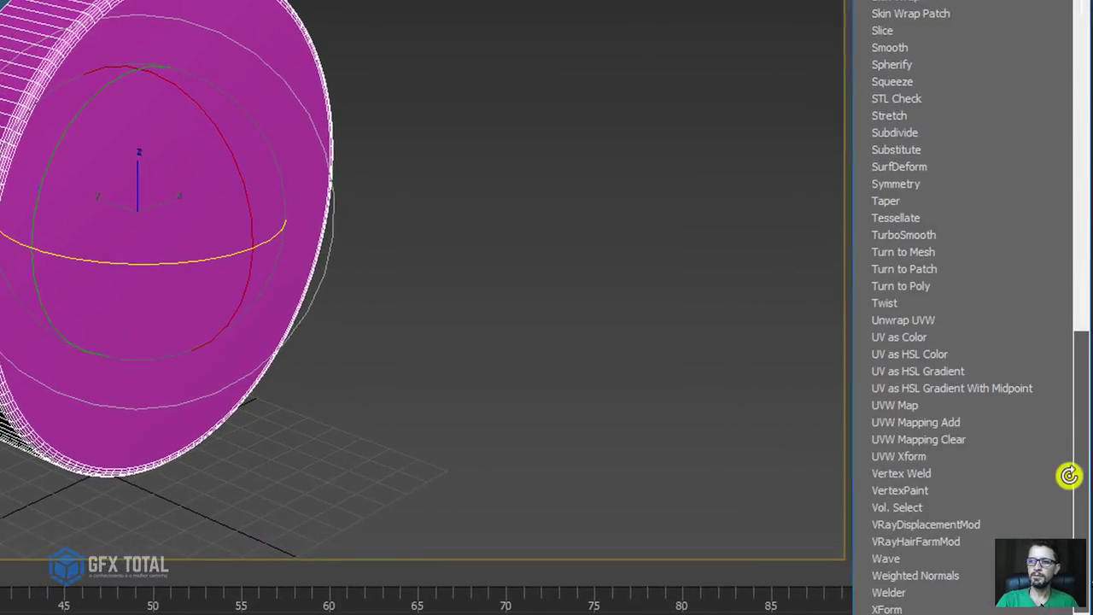
left_click(905, 184)
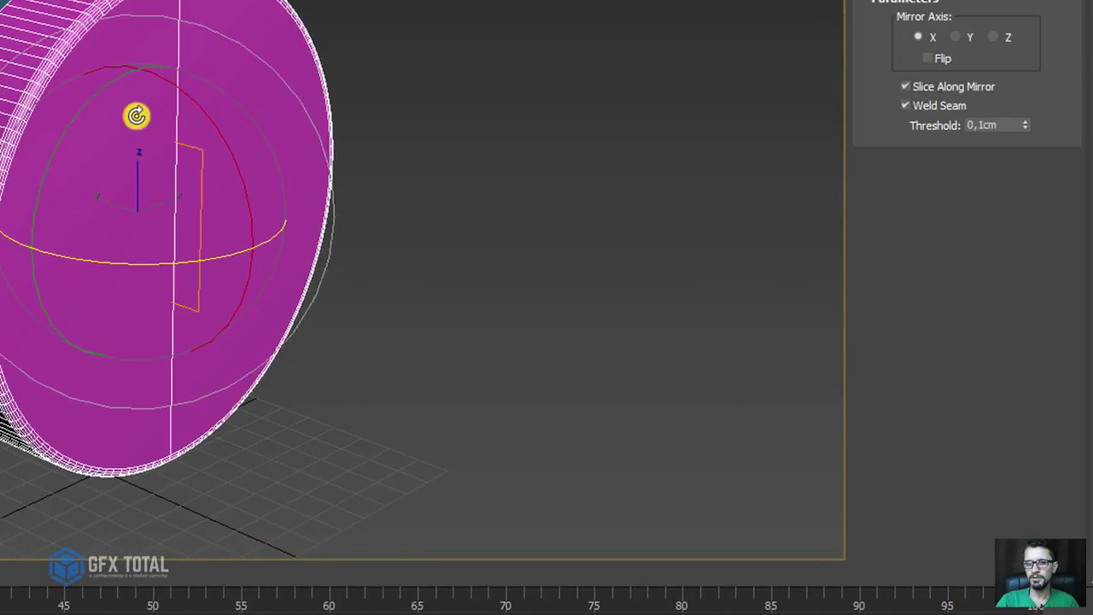
middle_click_drag(137, 115, 231, 128, "alt")
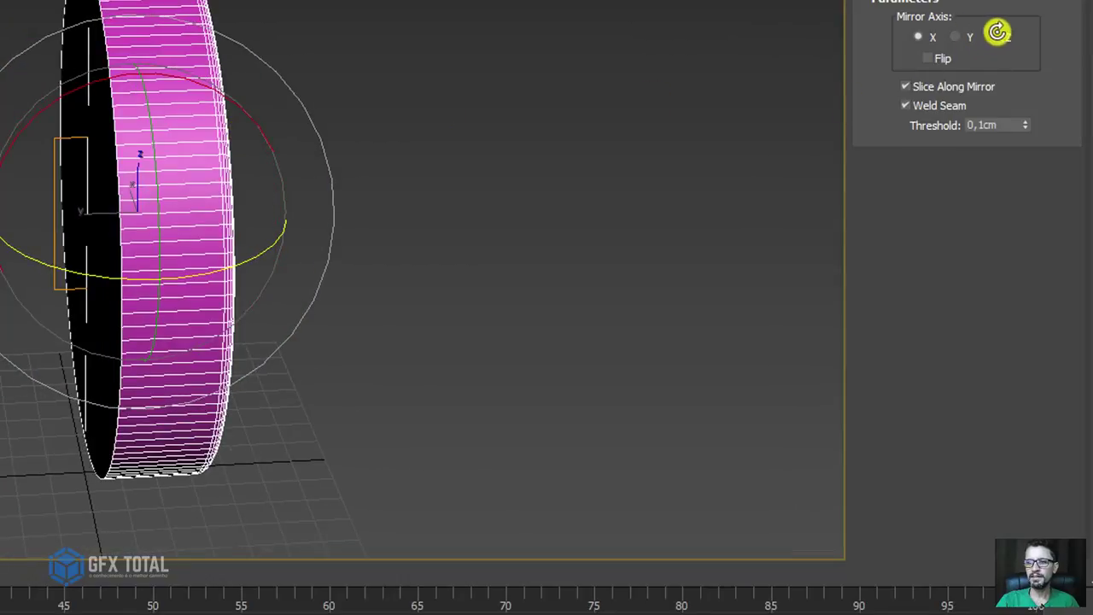
left_click(993, 36)
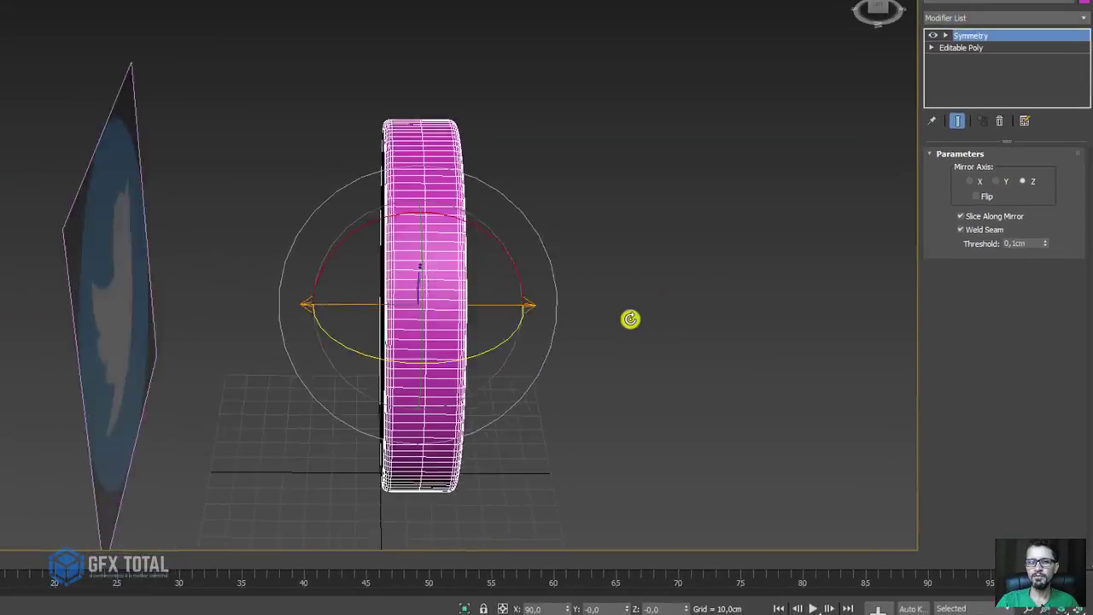
mouse_move(629, 316)
middle_mouse_down("alt")
mouse_move(622, 330)
mouse_move(658, 287)
mouse_move(742, 329)
mouse_move(709, 356)
middle_mouse_up("alt")
key("w")
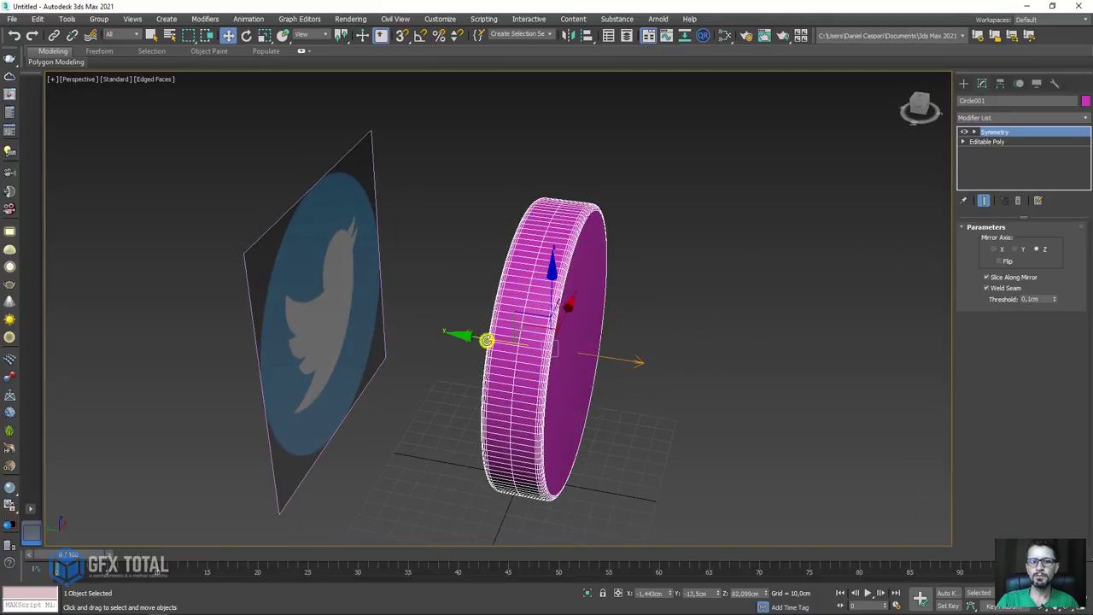
mouse_move(486, 341)
middle_mouse_down("alt")
mouse_move(191, 327)
mouse_move(268, 344)
mouse_move(410, 328)
mouse_move(704, 320)
middle_mouse_up("alt")
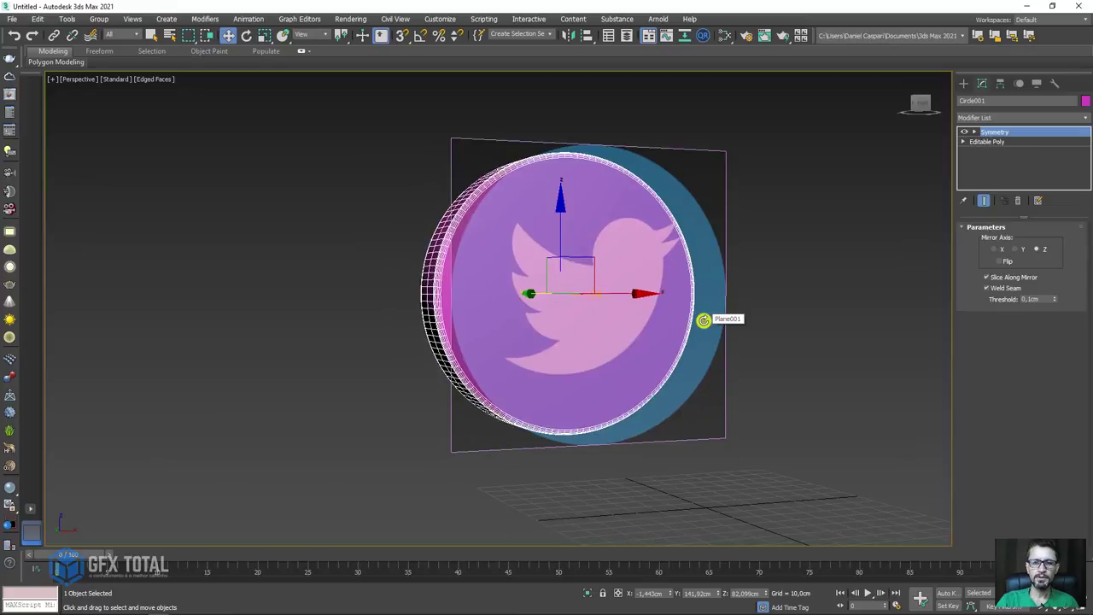
- Frame the logo reference in the Front view and start drawing a Line spline
key("f")
scroll(504, 303, "up", 4)
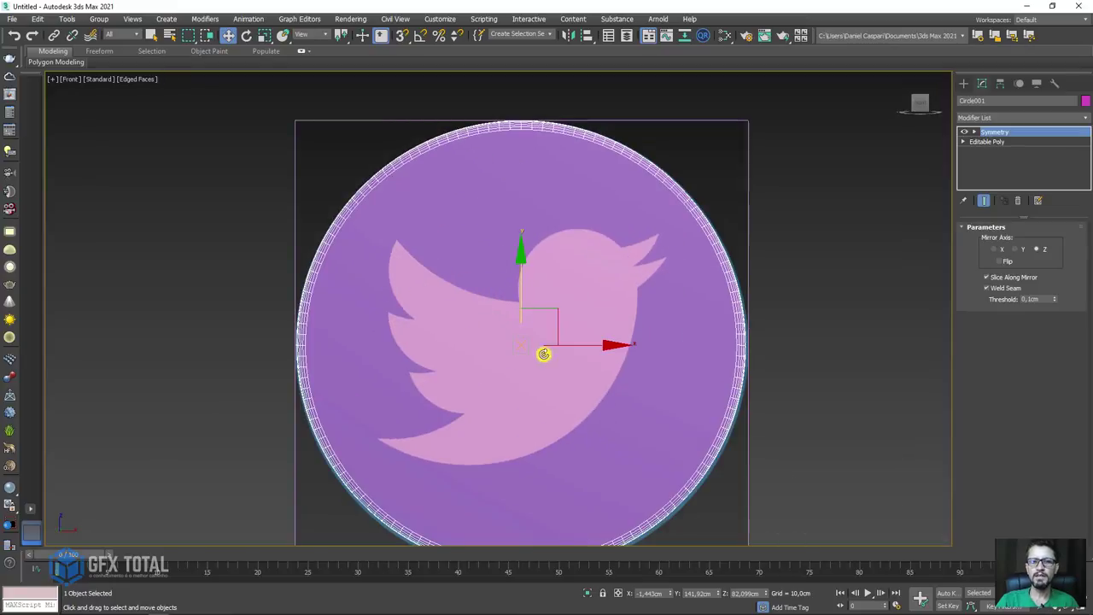
middle_click_drag(505, 354, 486, 327)
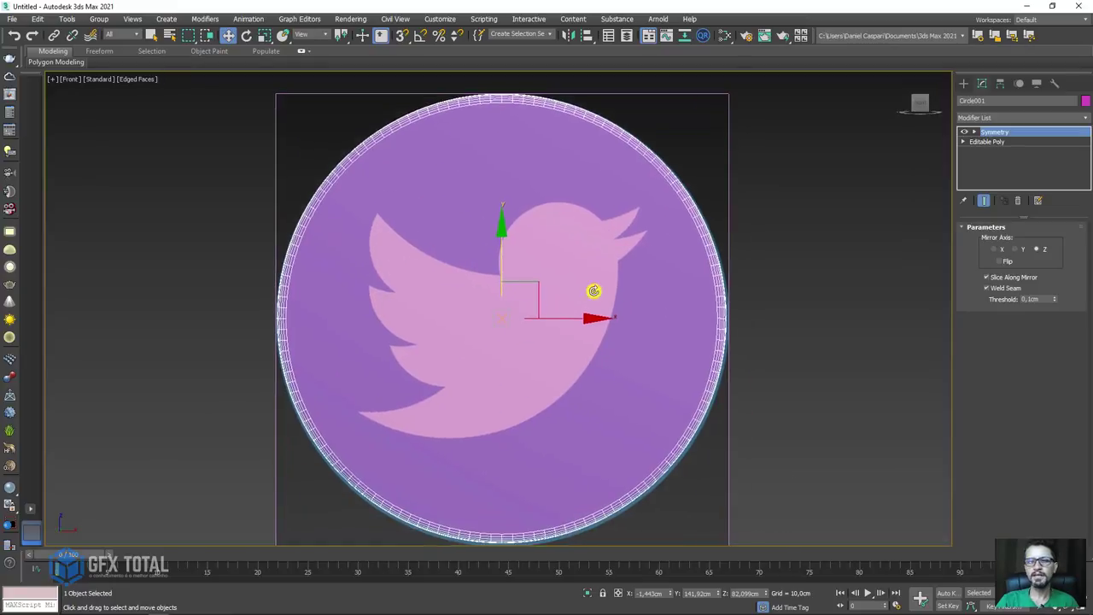
mouse_move(919, 103)
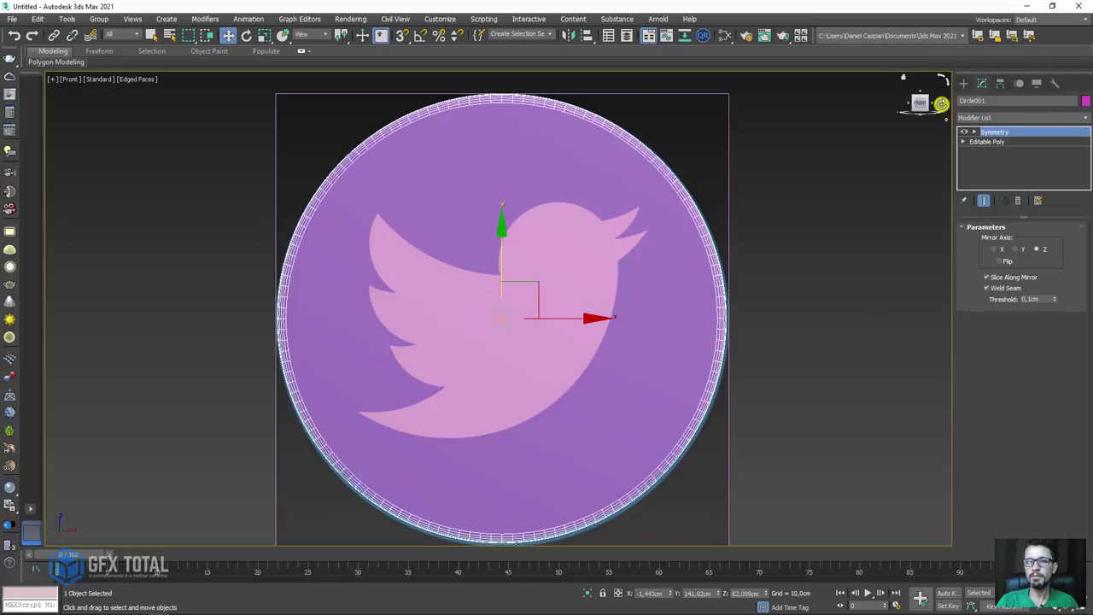
left_click(962, 80)
left_click(975, 100)
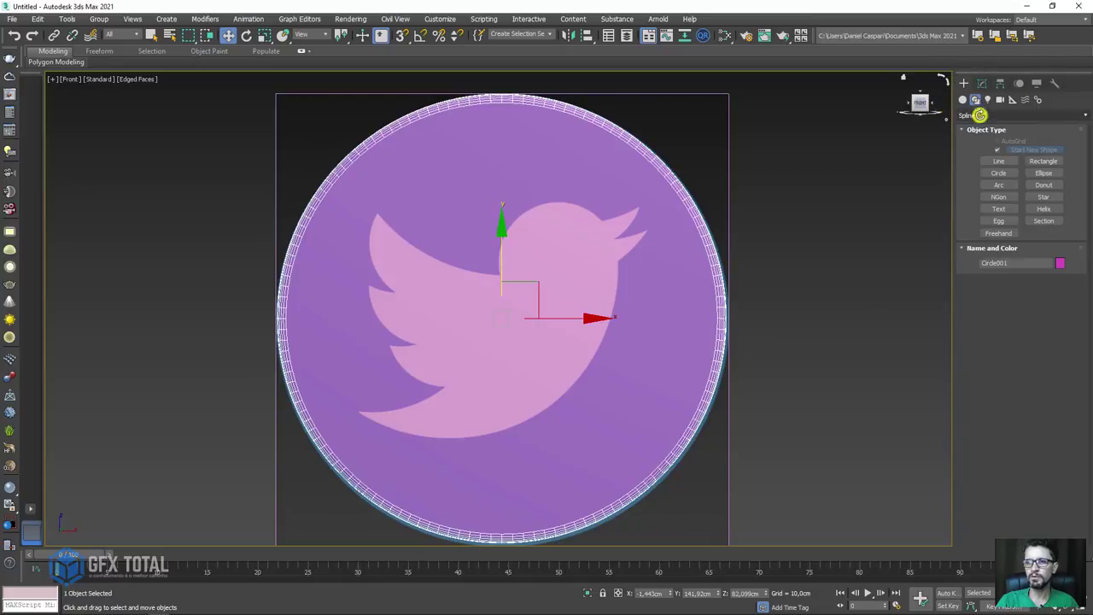
left_click(997, 162)
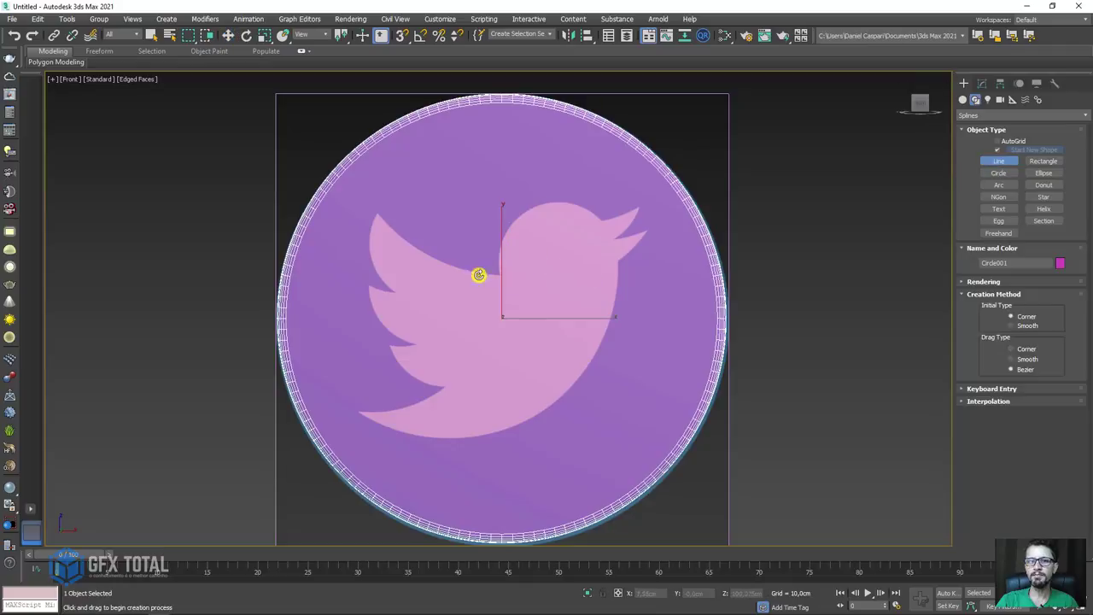
scroll(490, 262, "up", 5)
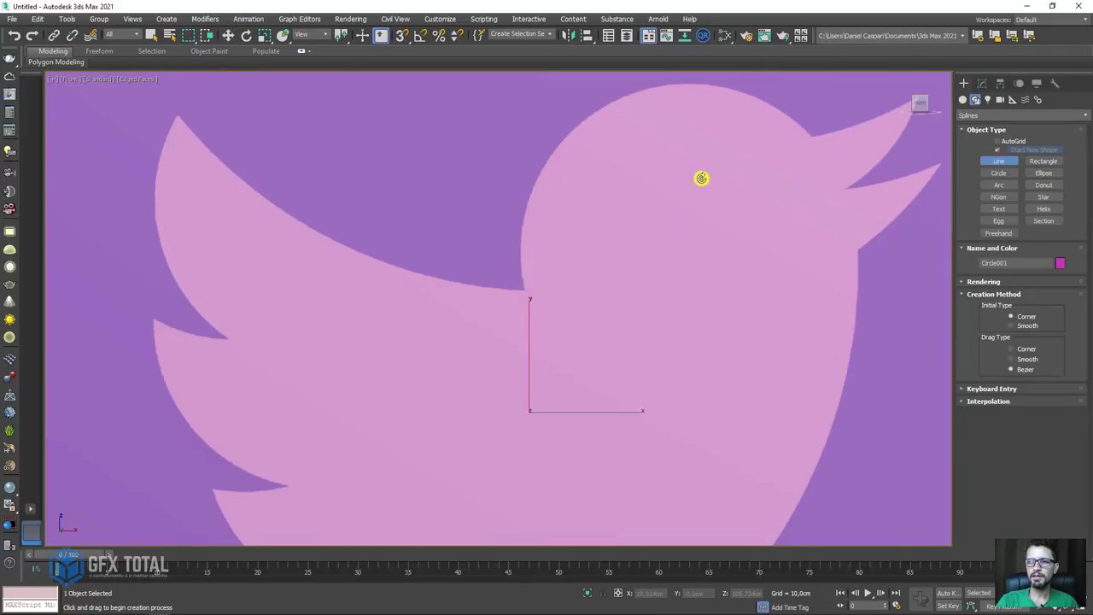
middle_click_drag(544, 262, 450, 348)
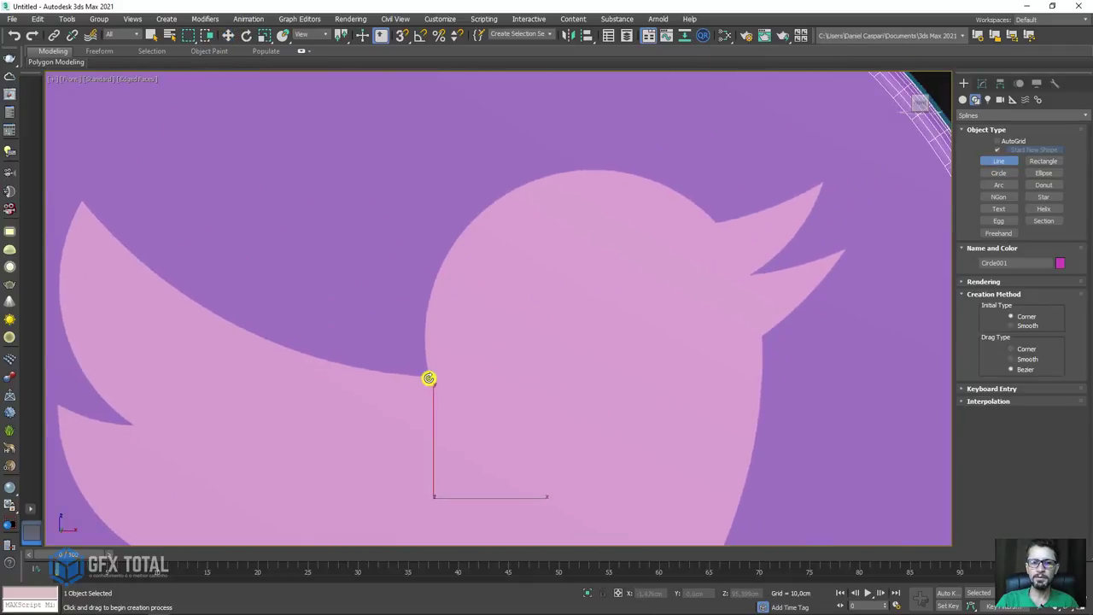
- Trace the bird outline from the wing joint over the head to the beak with Bezier points
left_click(429, 378)
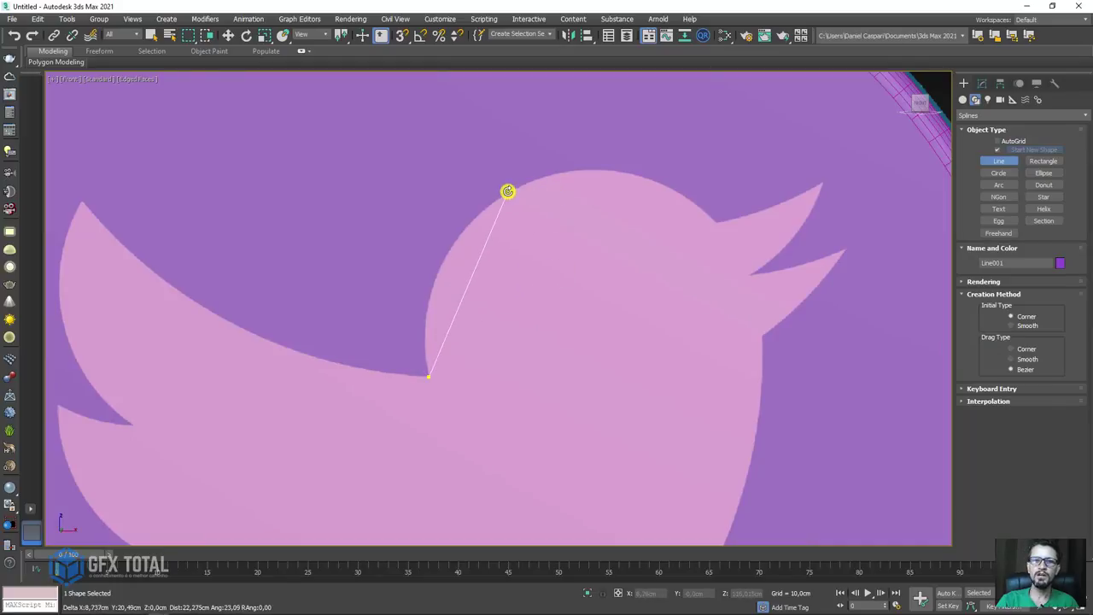
left_click_drag(511, 192, 598, 134)
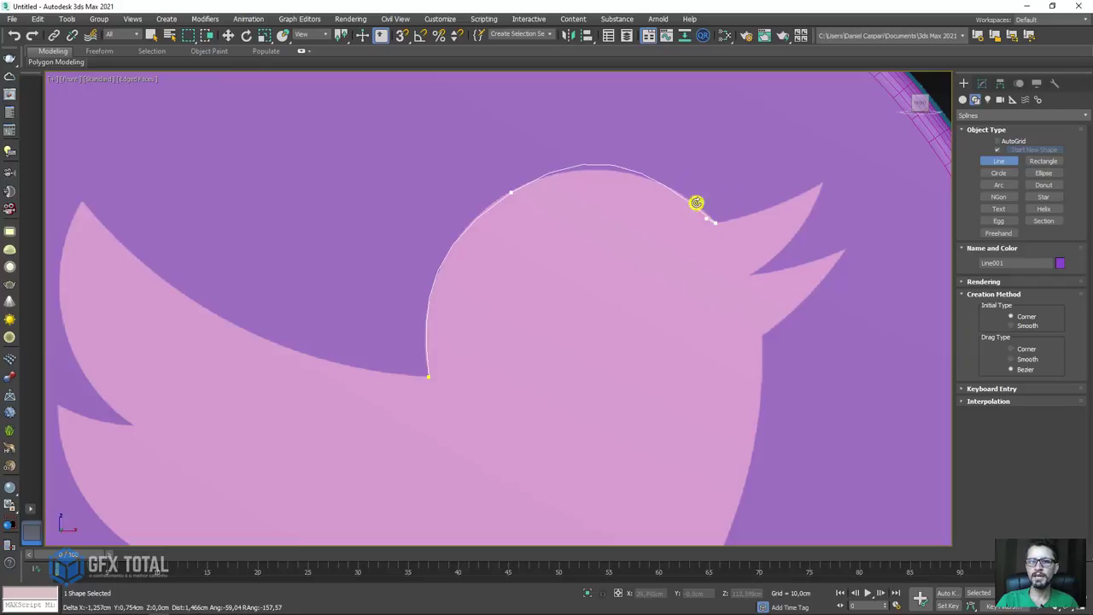
left_click_drag(696, 203, 723, 231)
mouse_move(573, 170)
left_mouse_down()
mouse_move(541, 179)
mouse_move(601, 160)
mouse_move(659, 165)
mouse_move(529, 180)
mouse_move(722, 212)
left_mouse_up()
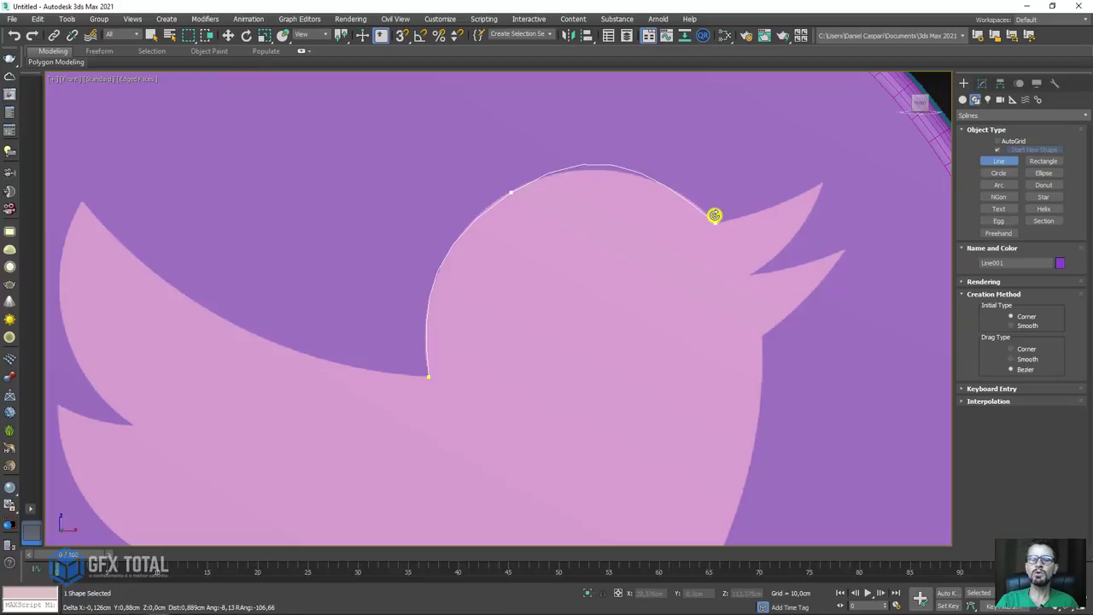
scroll(739, 219, "up", 2)
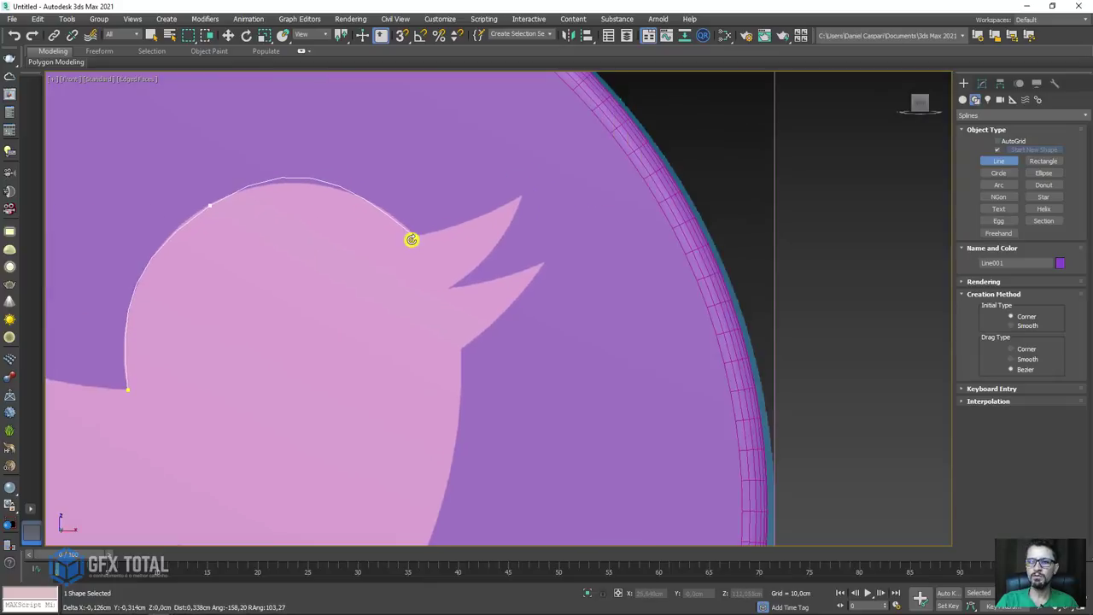
scroll(410, 239, "up", 2)
left_click(462, 224)
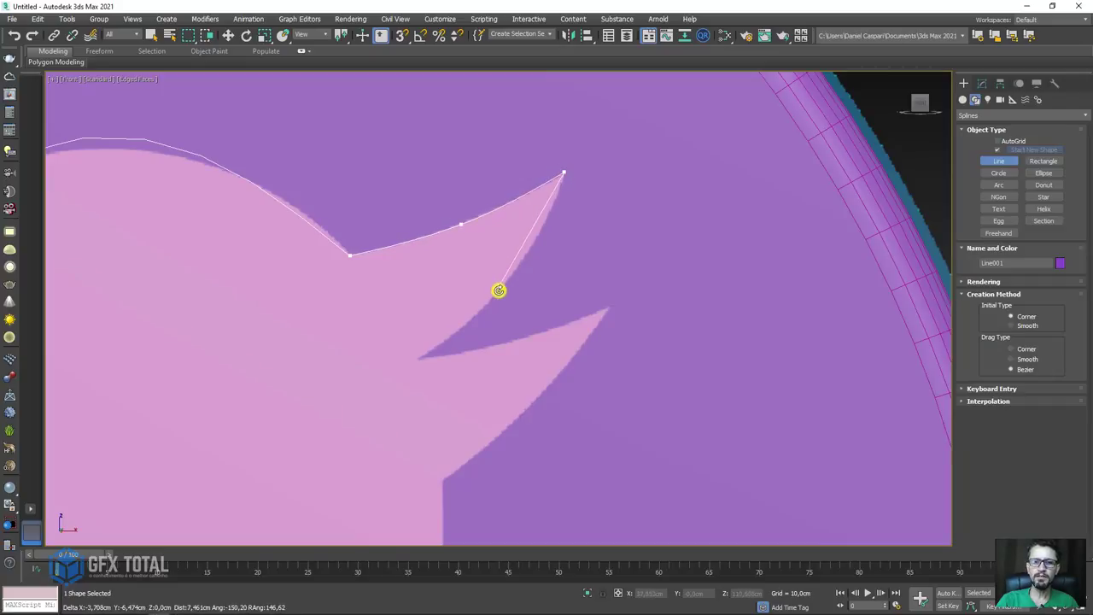
left_click_drag(499, 296, 476, 315)
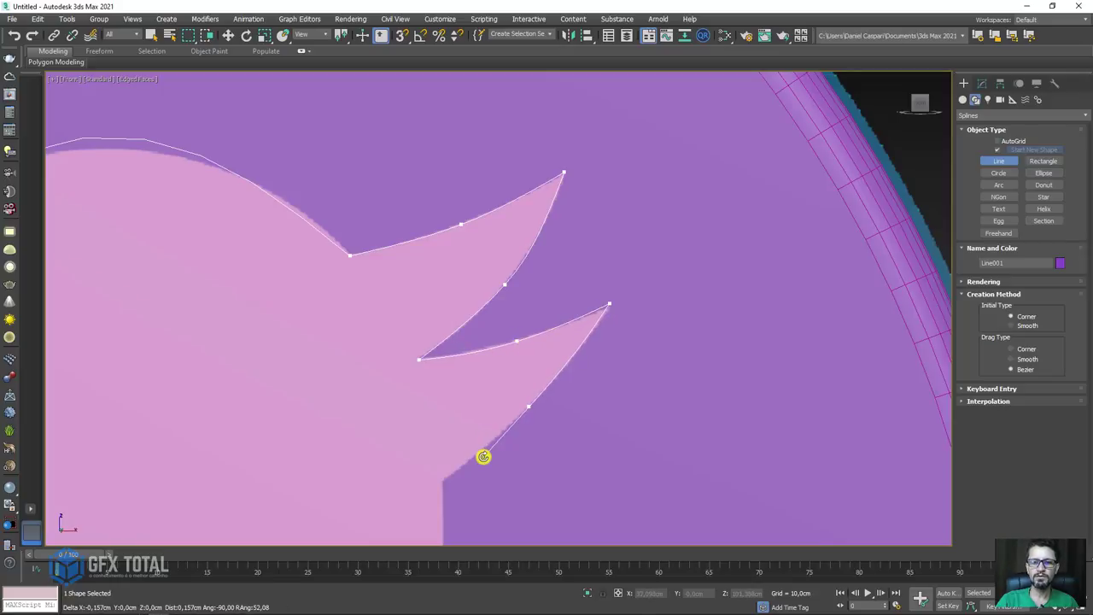
- Continue the outline along the bird's back and belly to the lower wing tip
scroll(440, 469, "down", 3)
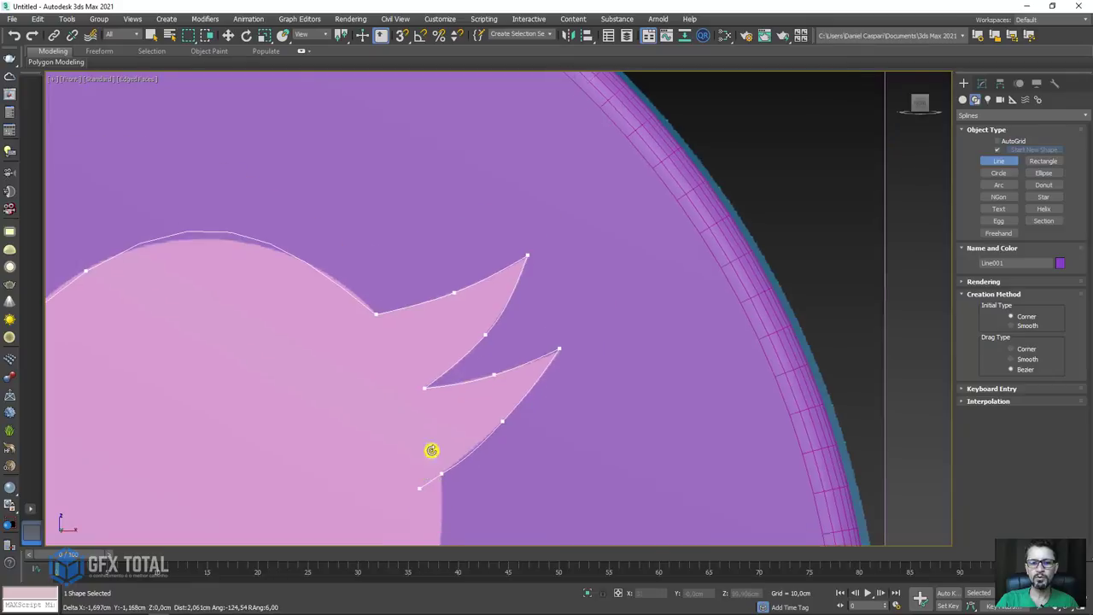
middle_click_drag(429, 450, 515, 333)
scroll(504, 354, "down", 3)
middle_click_drag(490, 378, 597, 343)
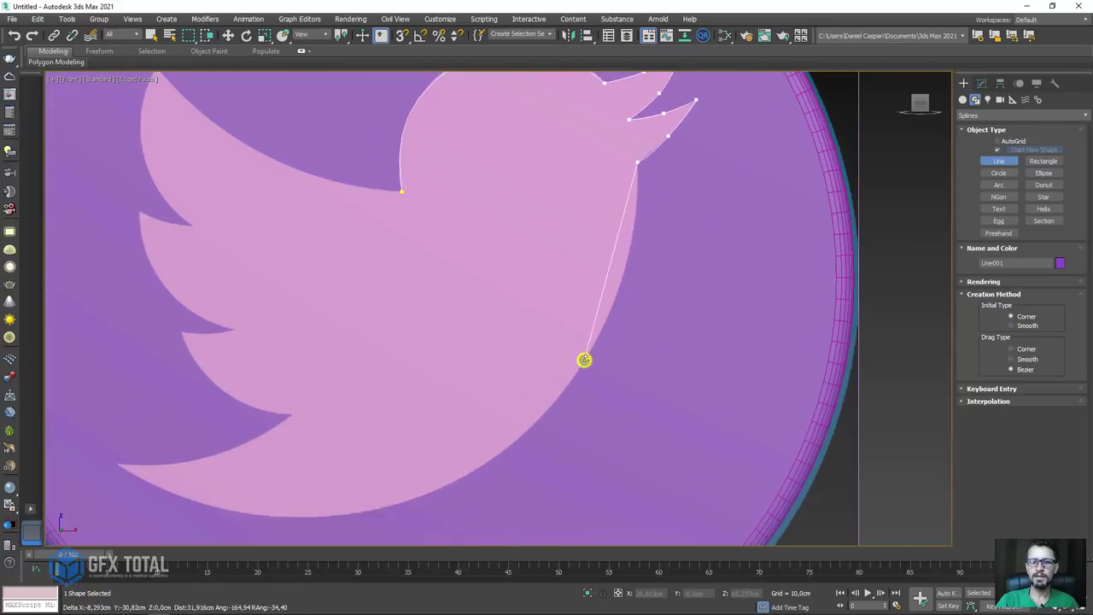
left_click_drag(583, 361, 522, 459)
left_click_drag(313, 517, 220, 515)
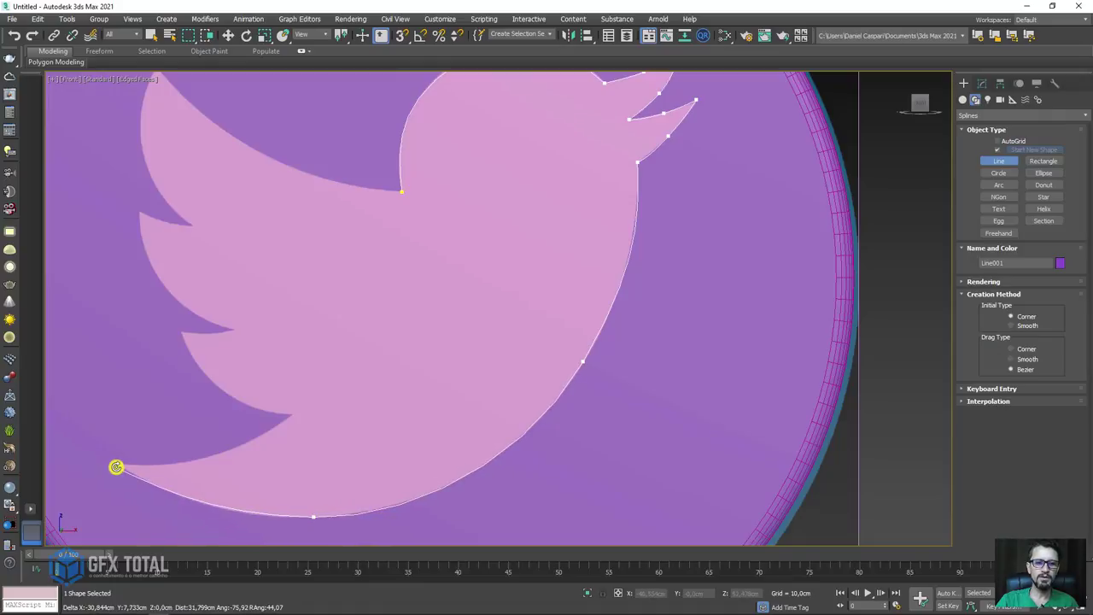
left_click(222, 451)
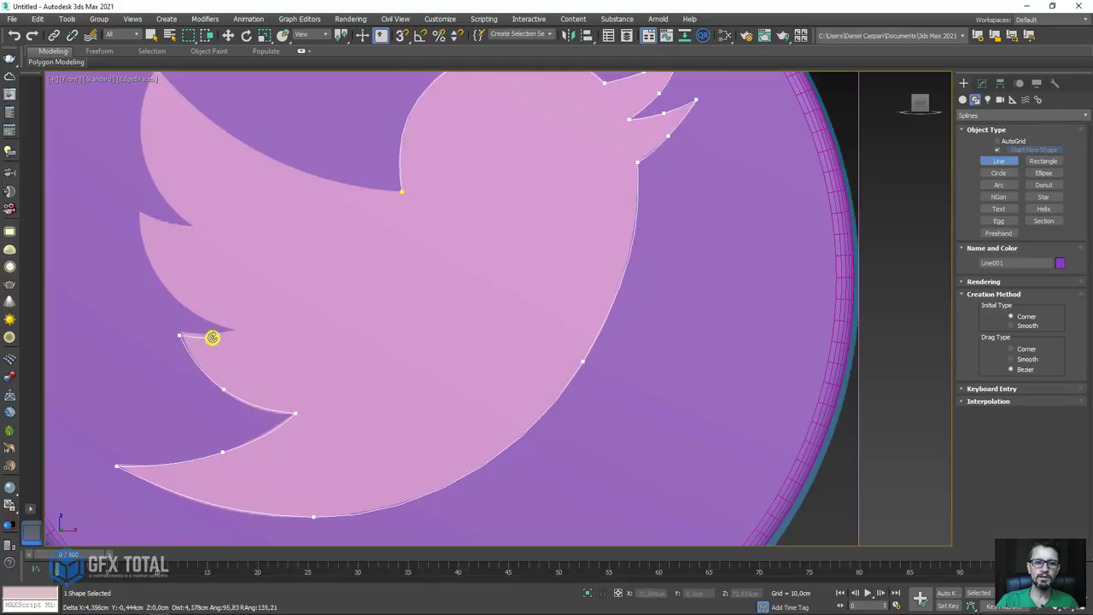
- Trace the wing feather notches and tips, then close the spline at its first vertex
scroll(210, 335, "up", 2)
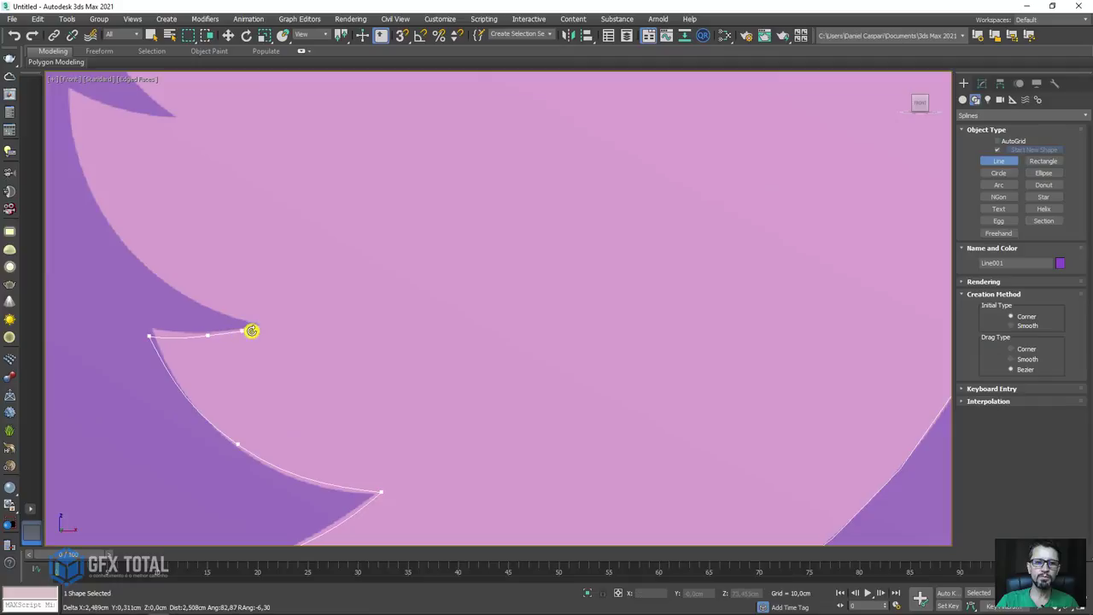
left_click(262, 325)
middle_click_drag(133, 244, 282, 380)
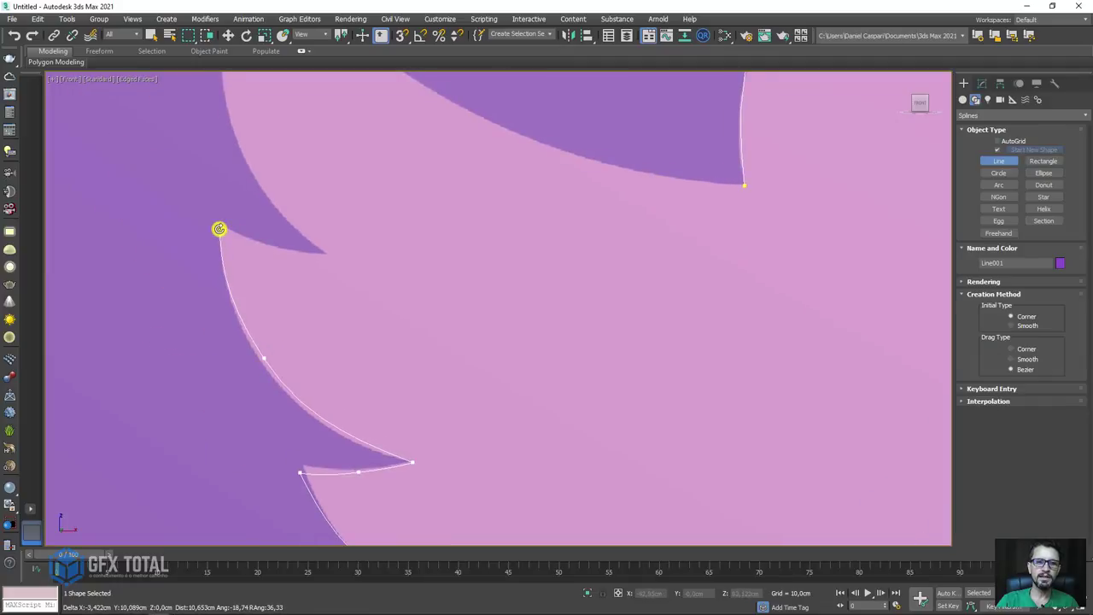
left_click(269, 250)
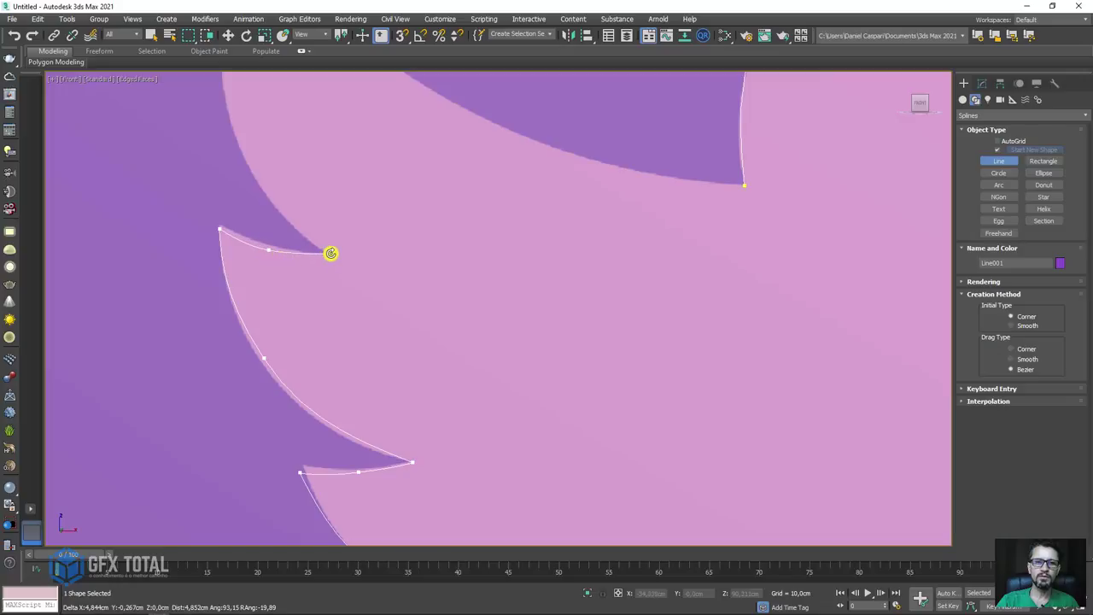
left_click(331, 253)
middle_click_drag(315, 285, 374, 482)
left_click(282, 280)
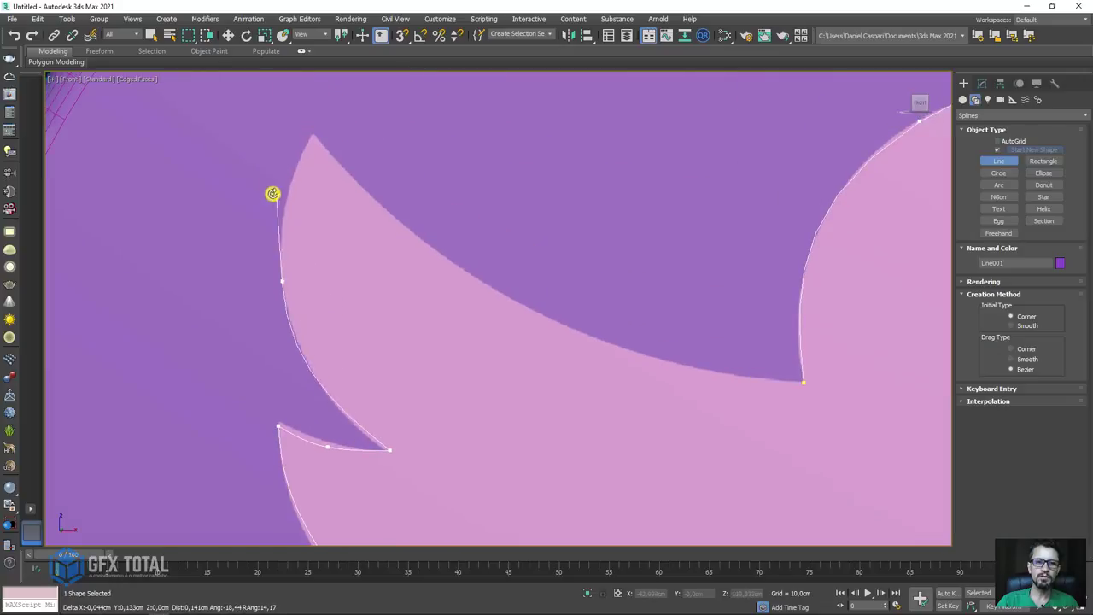
left_click_drag(314, 134, 331, 158)
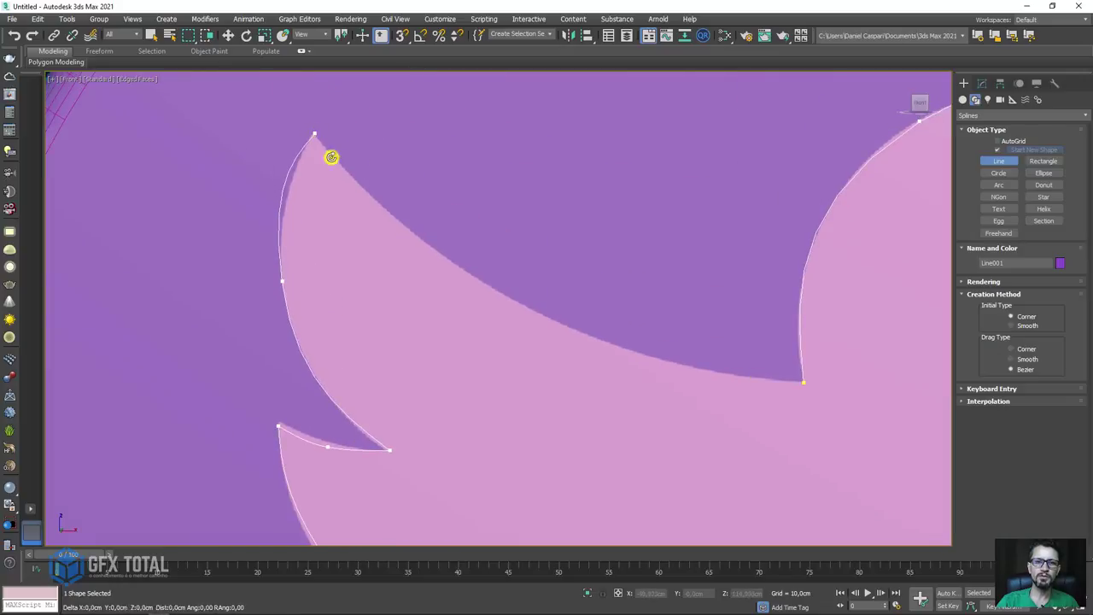
left_click_drag(557, 321, 658, 360)
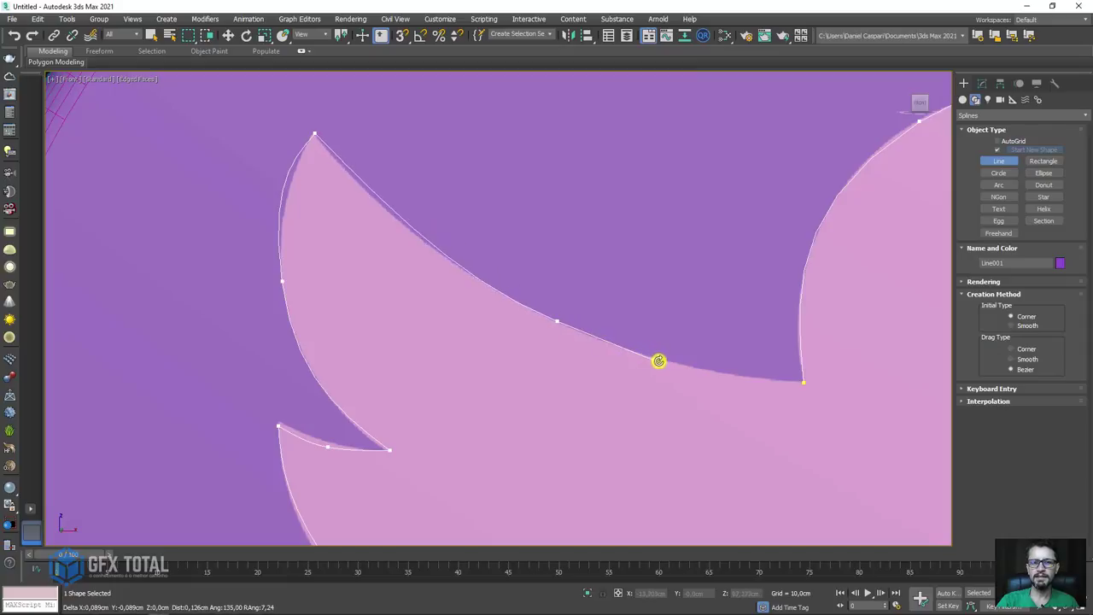
left_click(805, 383)
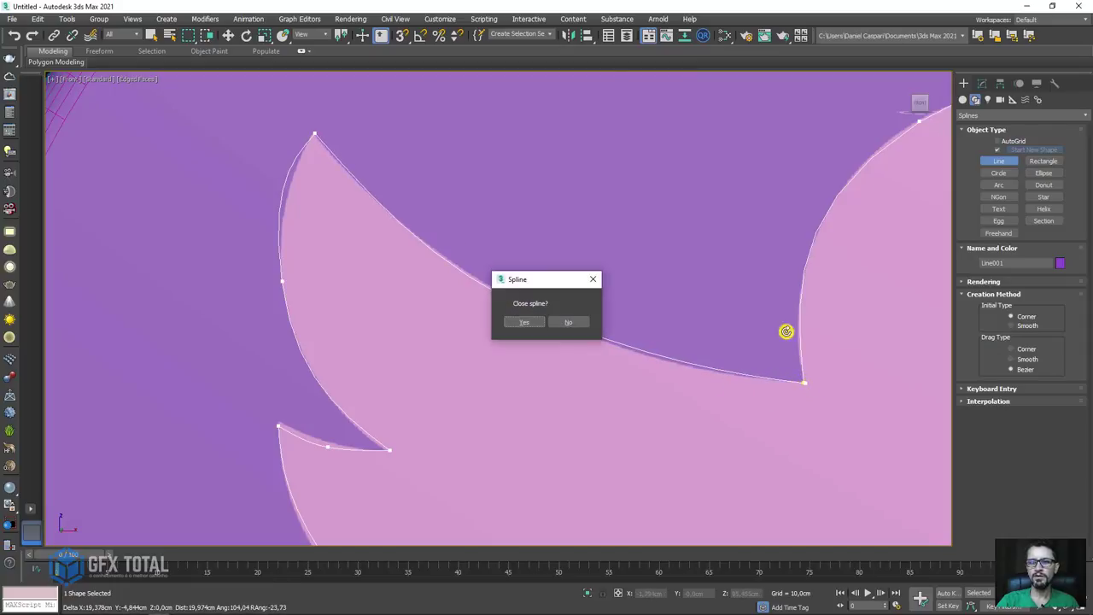
left_click(524, 322)
- Inspect the closed Line001 outline over the coin, returning to Front view with Modify shown
scroll(524, 320, "down", 3)
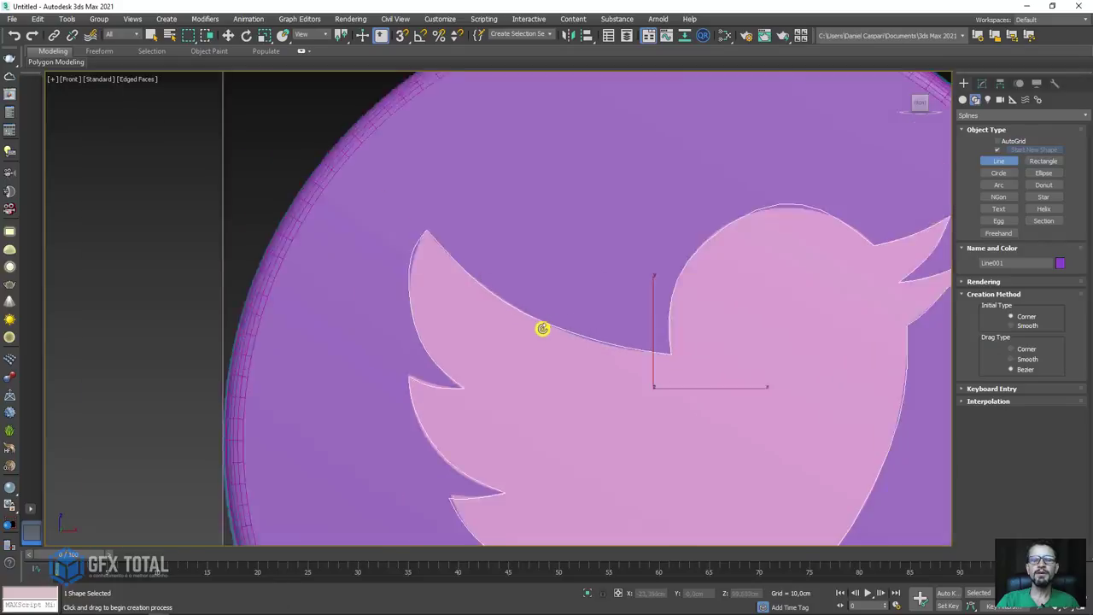
scroll(541, 324, "down", 3)
middle_click_drag(698, 381, 389, 247)
middle_click_drag(255, 200, 343, 239)
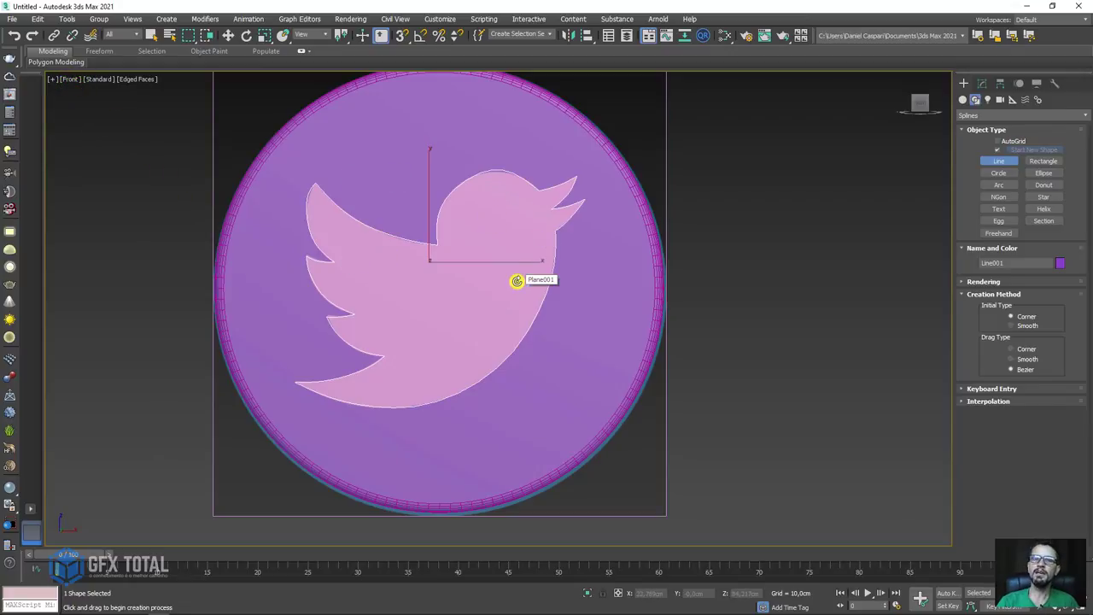
mouse_move(132, 350)
middle_mouse_down("alt")
mouse_move(212, 381)
mouse_move(137, 360)
mouse_move(251, 349)
mouse_move(177, 345)
mouse_move(150, 119)
middle_mouse_up("alt")
middle_click_drag(544, 215, 579, 263, "alt")
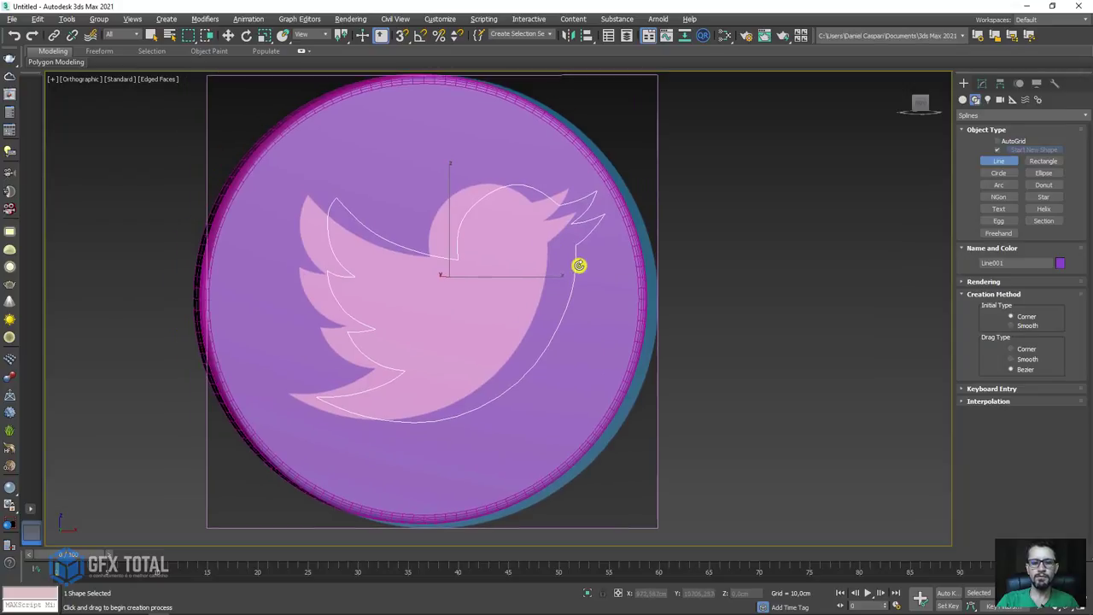
key("f")
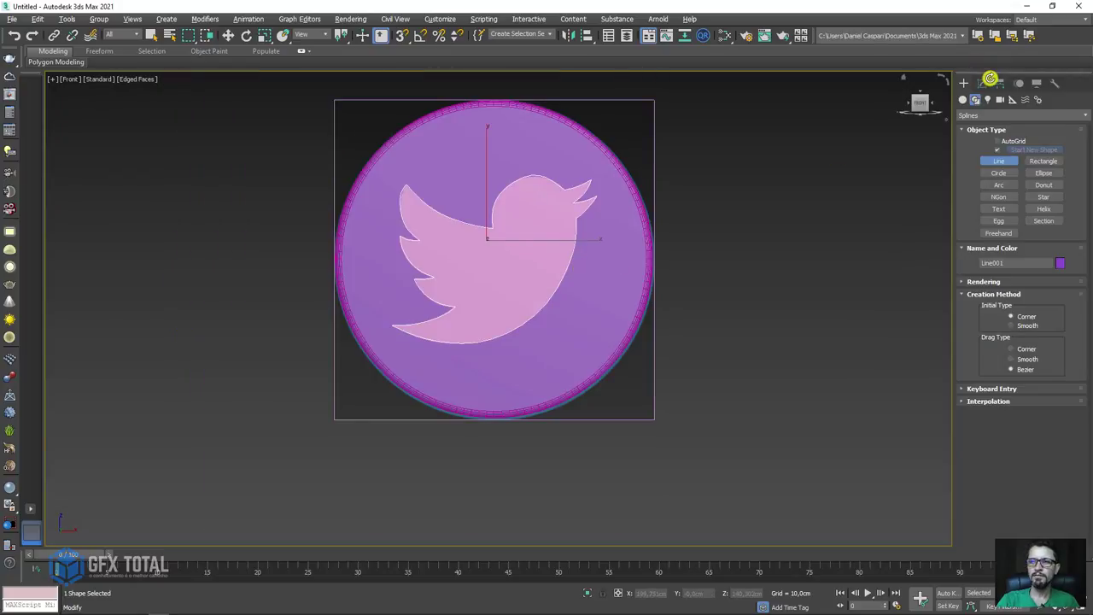
left_click(982, 83)
- In Vertex mode, nudge the wing feather tip vertex upward to match the reference
left_click(967, 132)
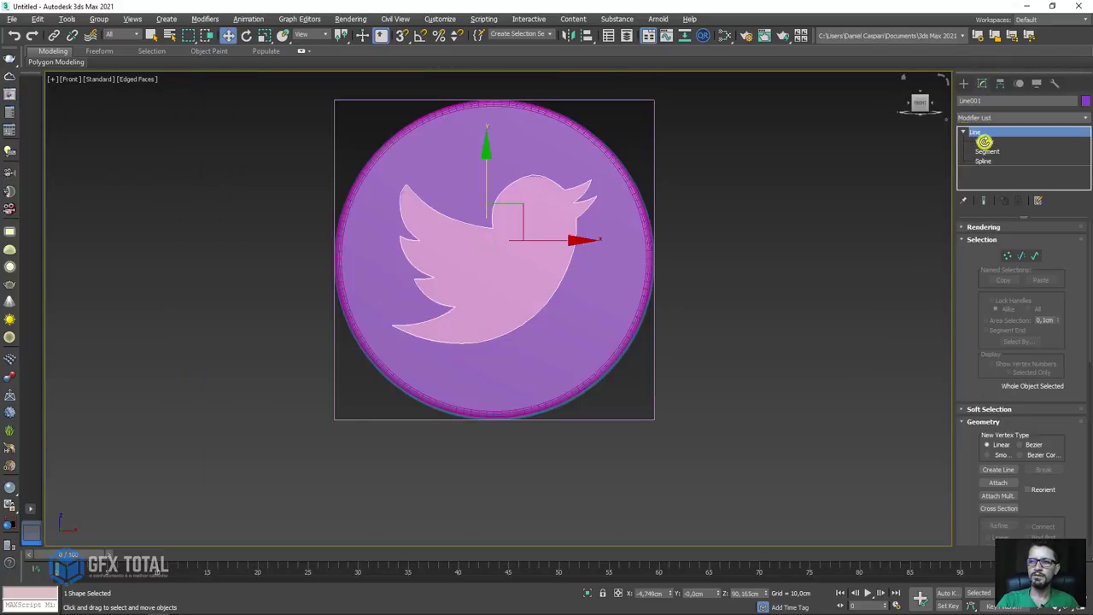
left_click(985, 140)
scroll(444, 364, "up", 2)
scroll(530, 363, "up", 2)
scroll(630, 298, "up", 2)
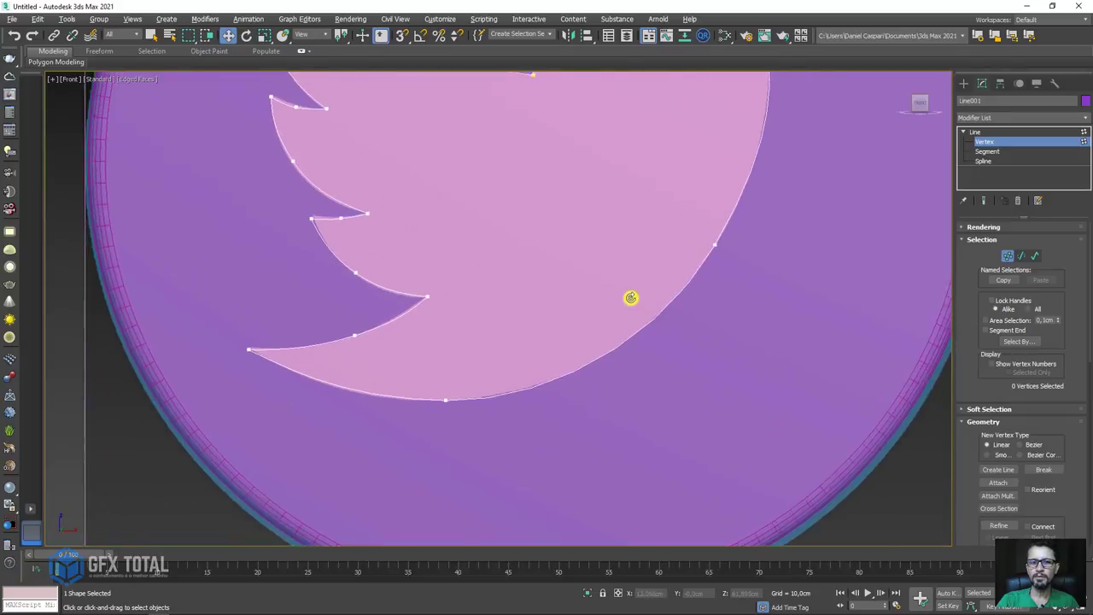
scroll(630, 297, "down", 2)
scroll(376, 280, "up", 4)
left_click_drag(361, 317, 281, 237)
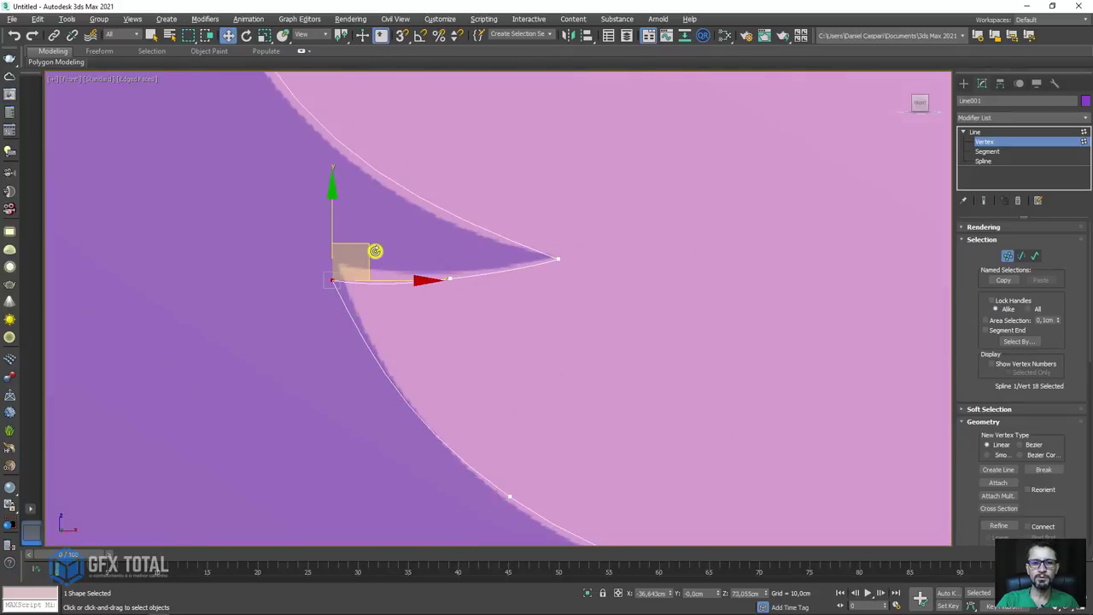
left_click_drag(375, 250, 381, 236)
left_click(464, 304)
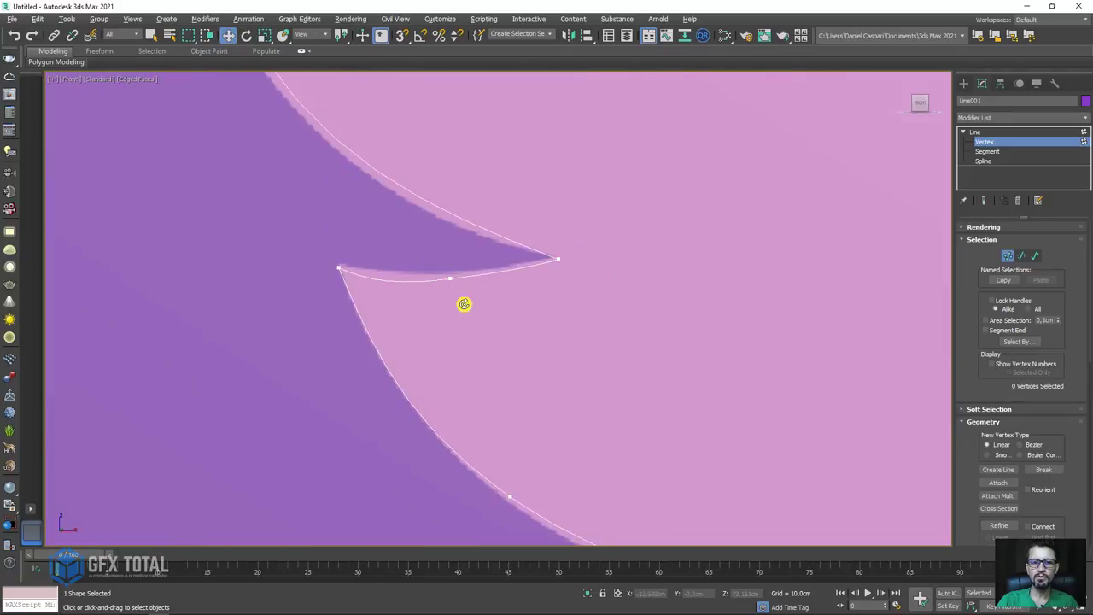
- Flatten the curve at the feather's lower-edge vertex and align the next feather point
left_click(450, 278)
key("e")
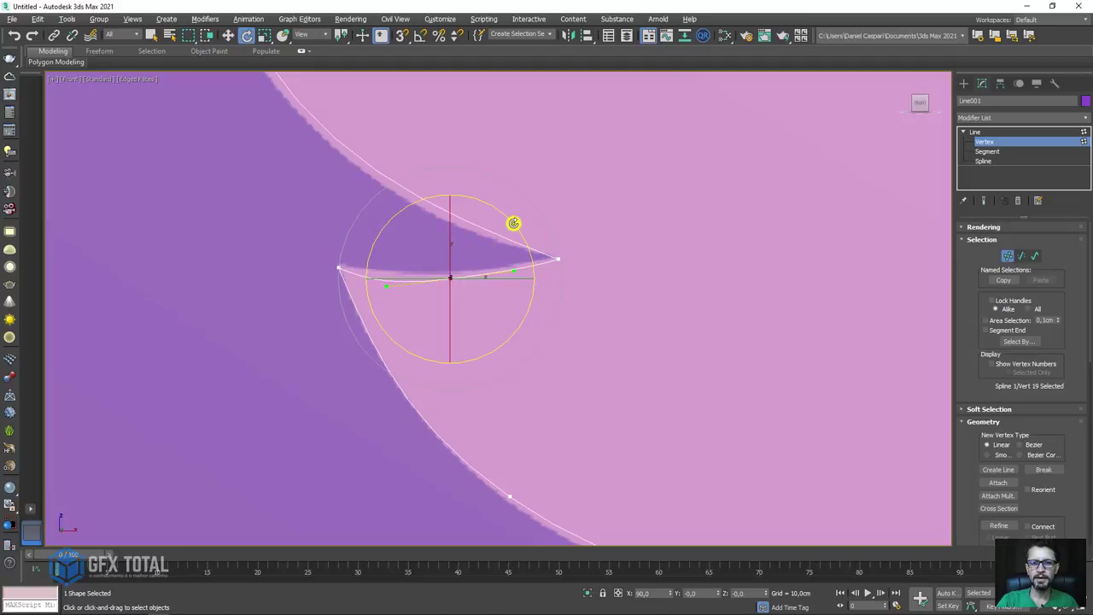
left_click_drag(513, 223, 518, 223)
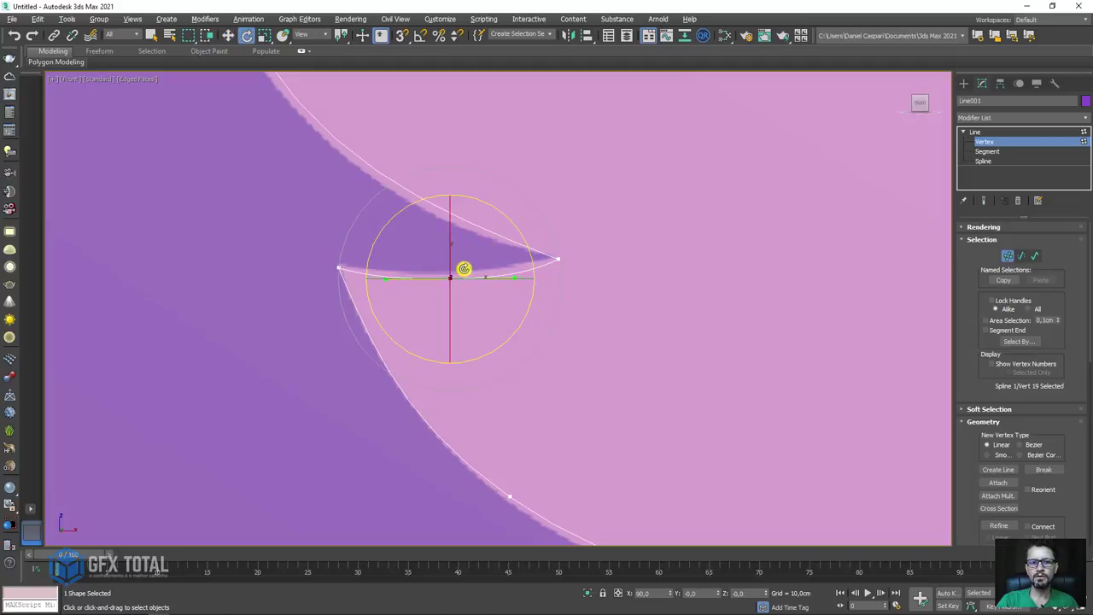
key("w")
left_click_drag(458, 270, 470, 253)
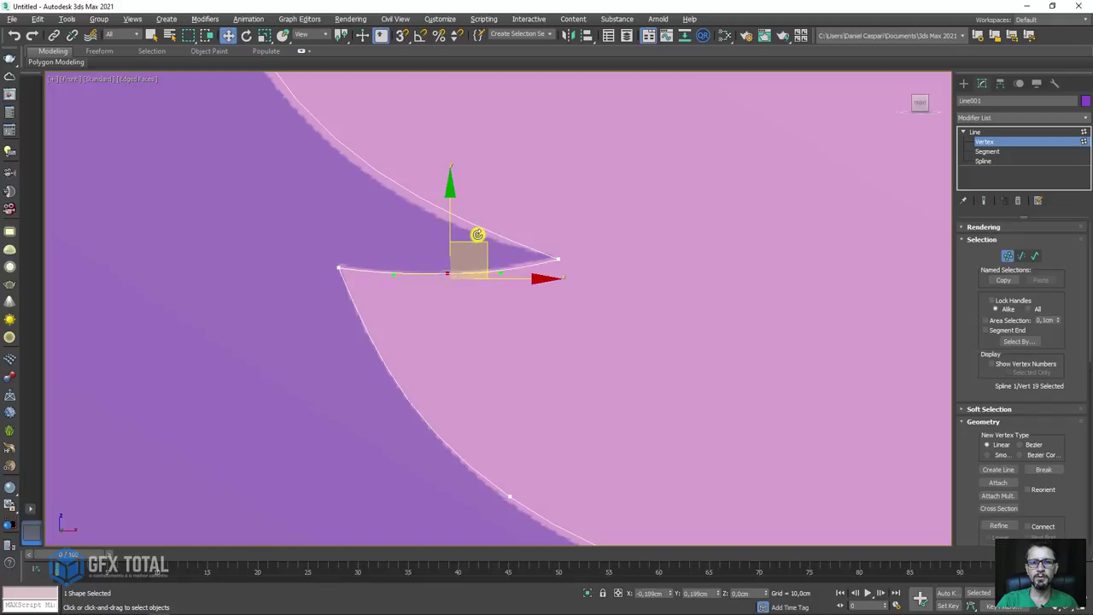
scroll(477, 234, "down", 3)
middle_click_drag(439, 128, 427, 237)
left_click_drag(427, 236, 424, 231)
- Shift the top wing vertex to match the reference and select the wing tip point
key("e")
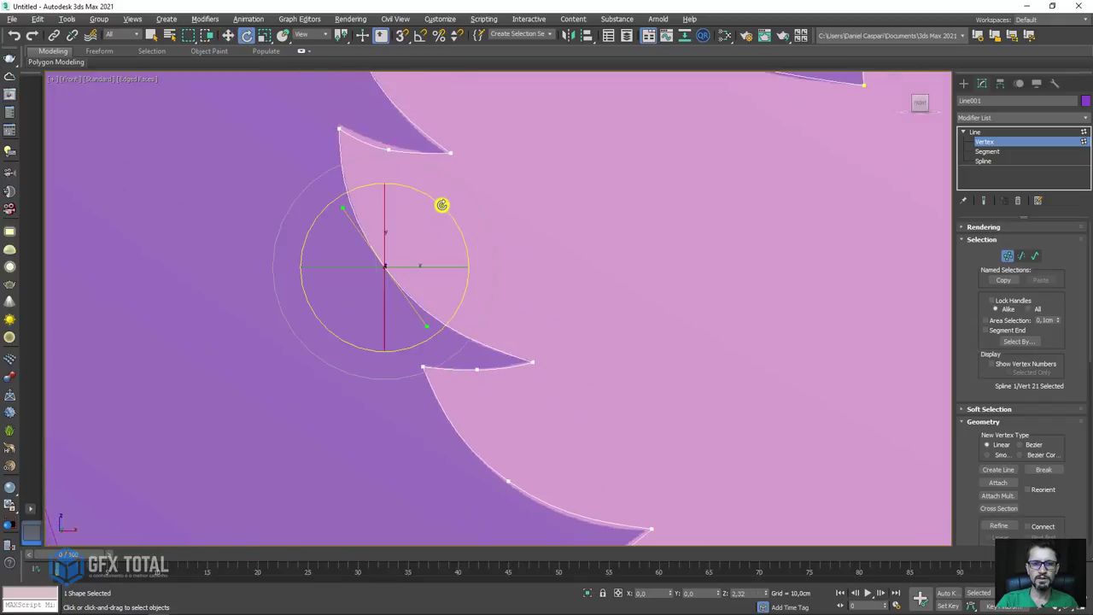
left_click(386, 147)
scroll(382, 132, "up", 2)
key("w")
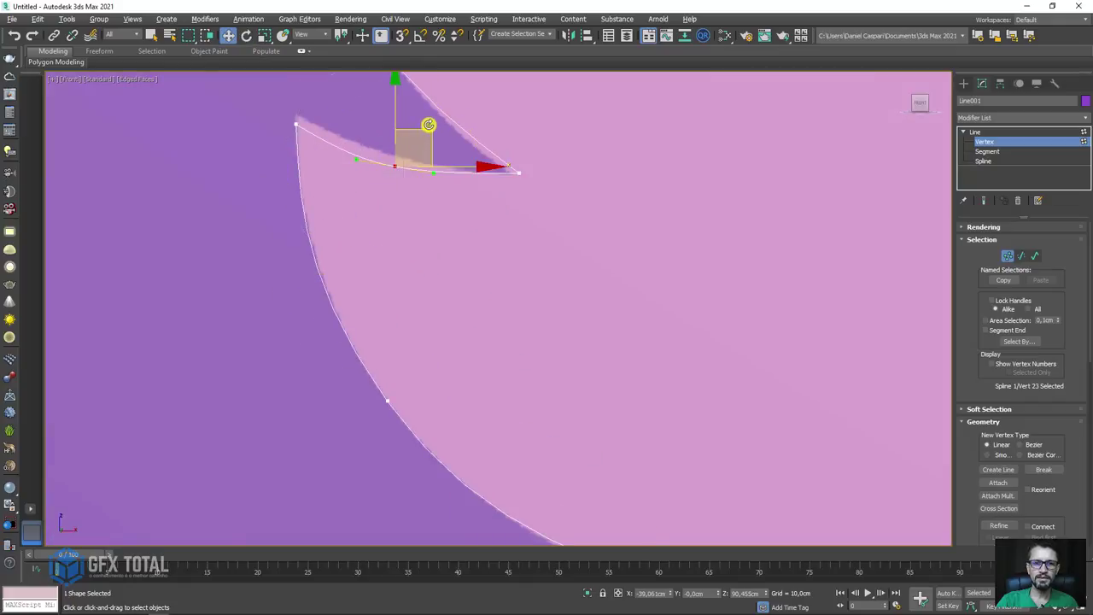
left_click_drag(424, 131, 423, 127)
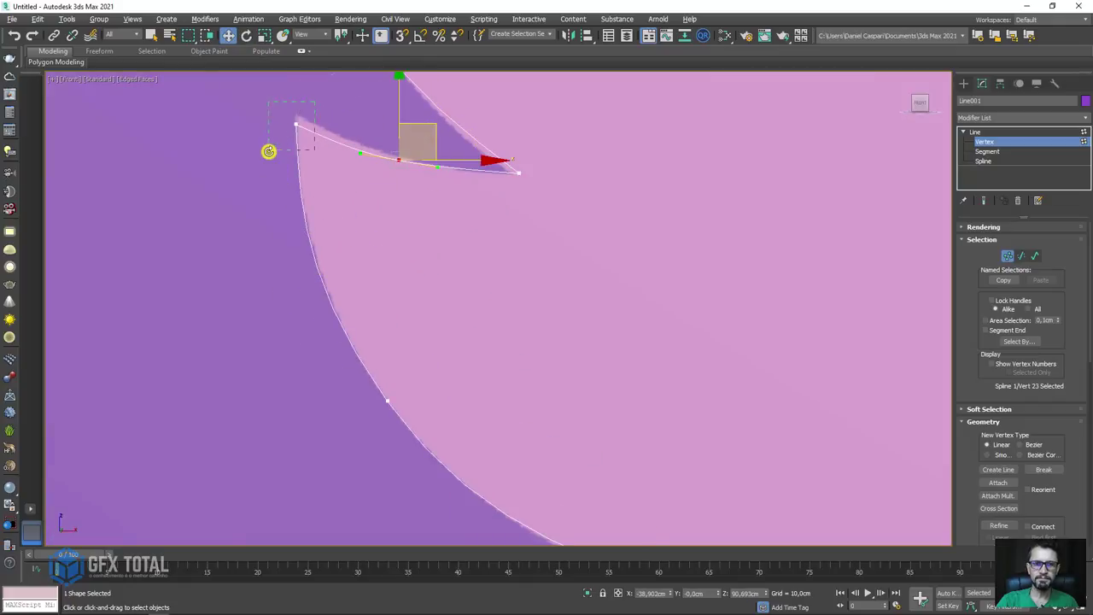
left_click_drag(269, 152, 317, 91)
scroll(424, 154, "down", 2)
scroll(489, 301, "down", 3)
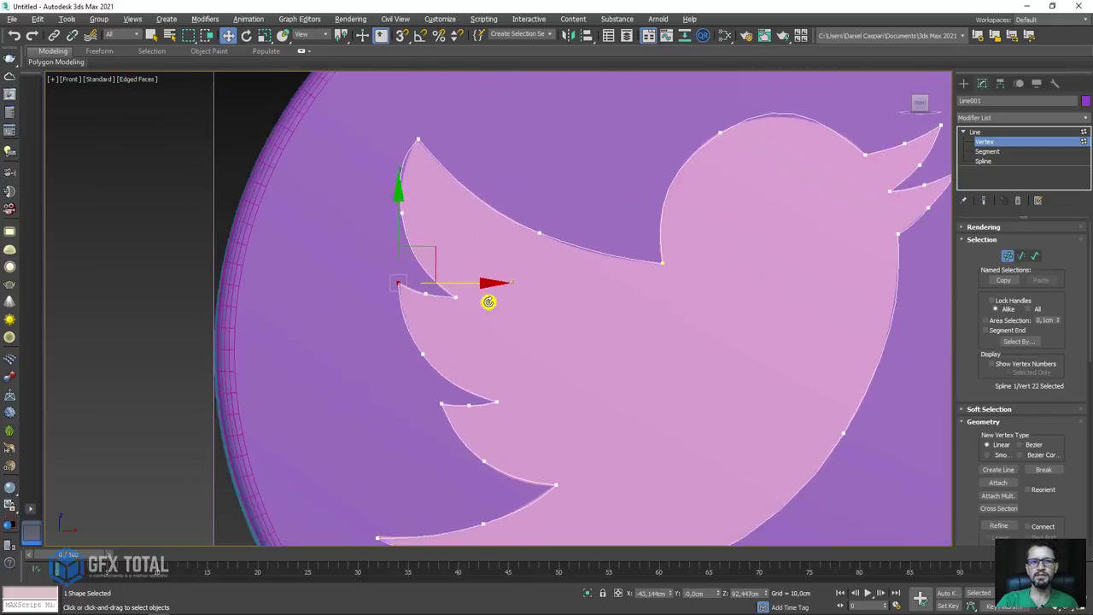
middle_click_drag(488, 301, 294, 218)
scroll(595, 271, "down", 3)
scroll(393, 264, "up", 5)
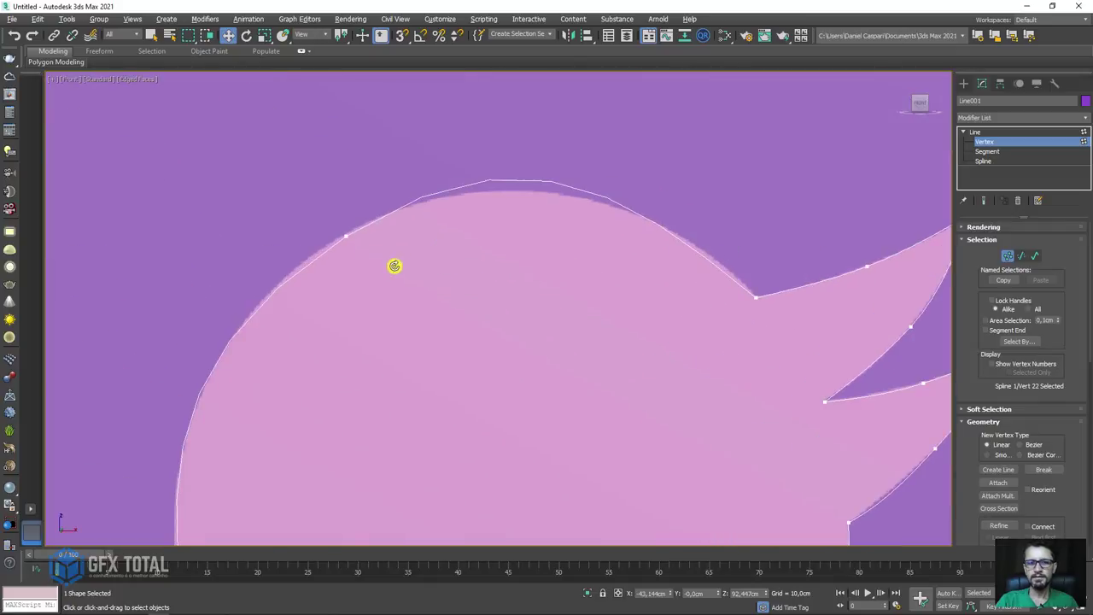
- Give the neck vertex independent Bezier handles and reshape the head curve above it
left_click(346, 235)
left_click_drag(377, 203, 349, 233)
key("e")
key("r")
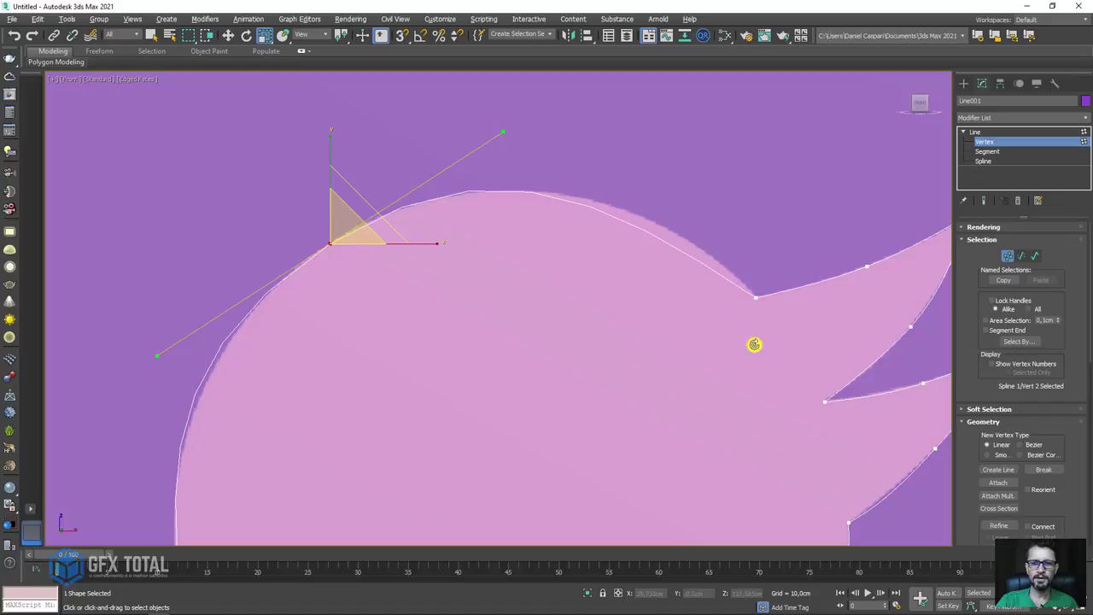
left_click(755, 298)
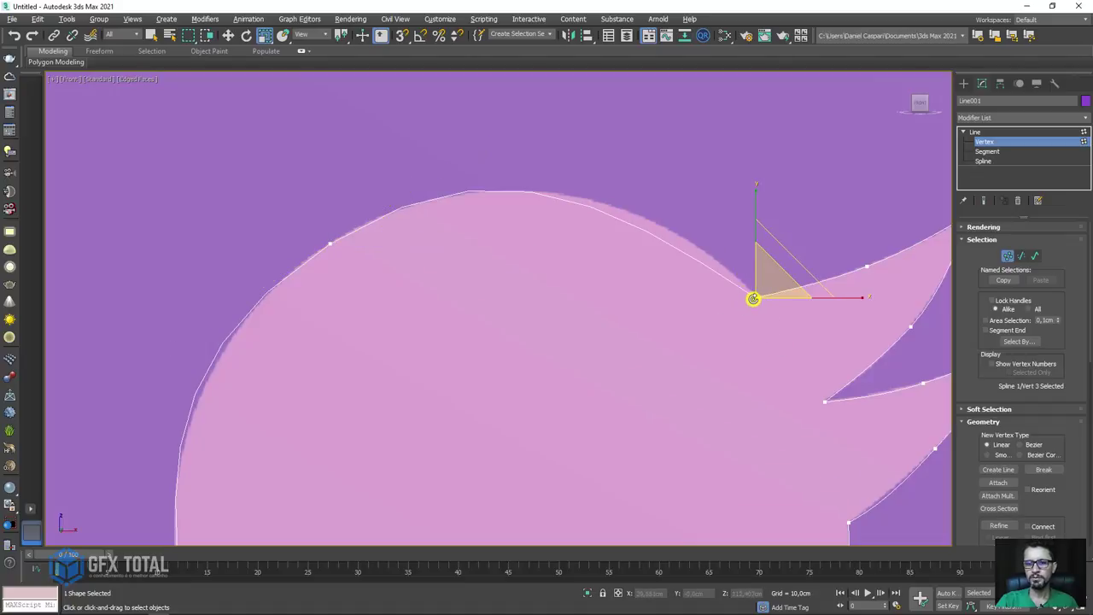
right_click(752, 298)
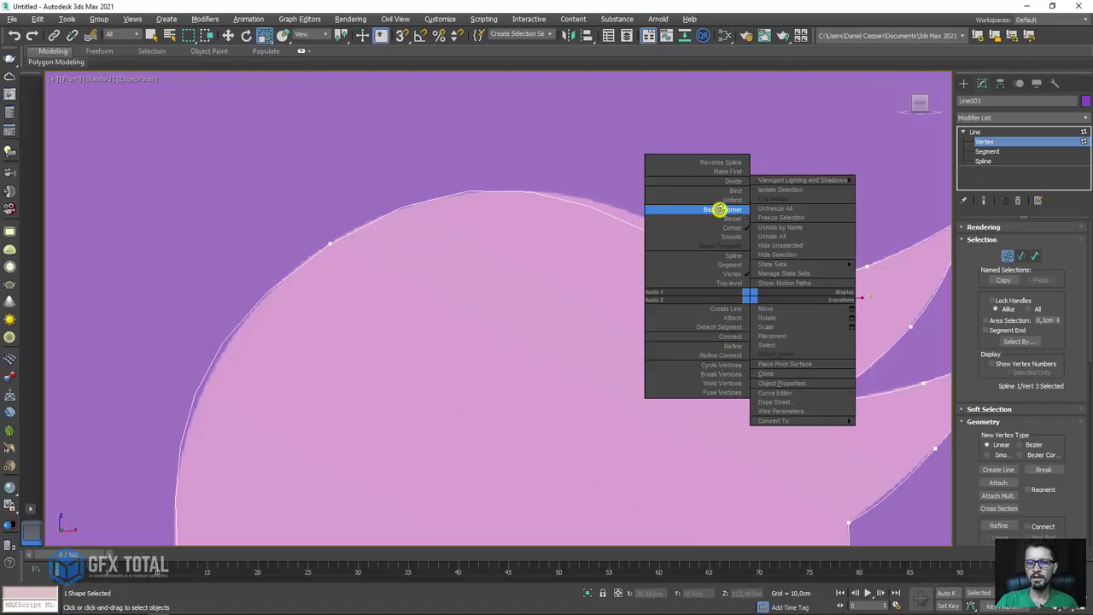
left_click(720, 209)
left_click(229, 36)
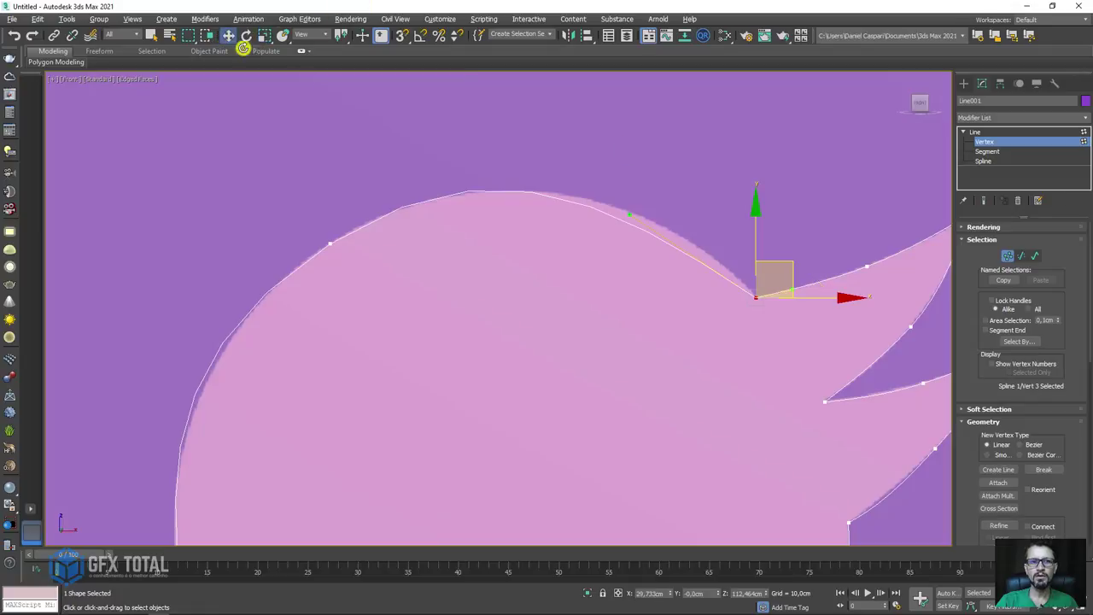
mouse_move(633, 212)
left_mouse_down()
mouse_move(740, 237)
mouse_move(688, 206)
left_mouse_up()
scroll(690, 210, "down", 5)
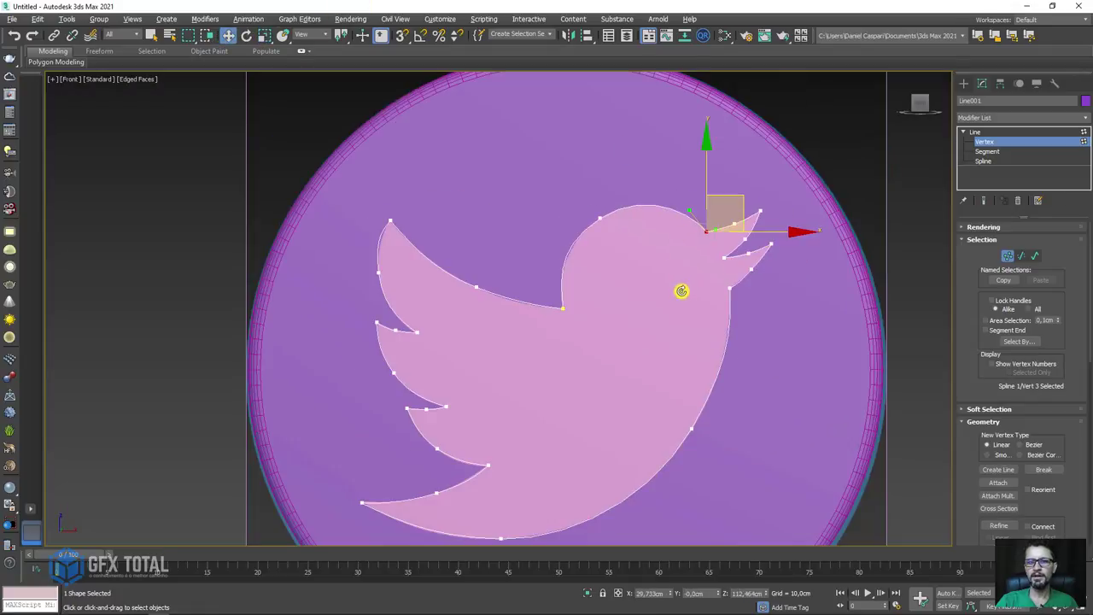
left_click(1009, 132)
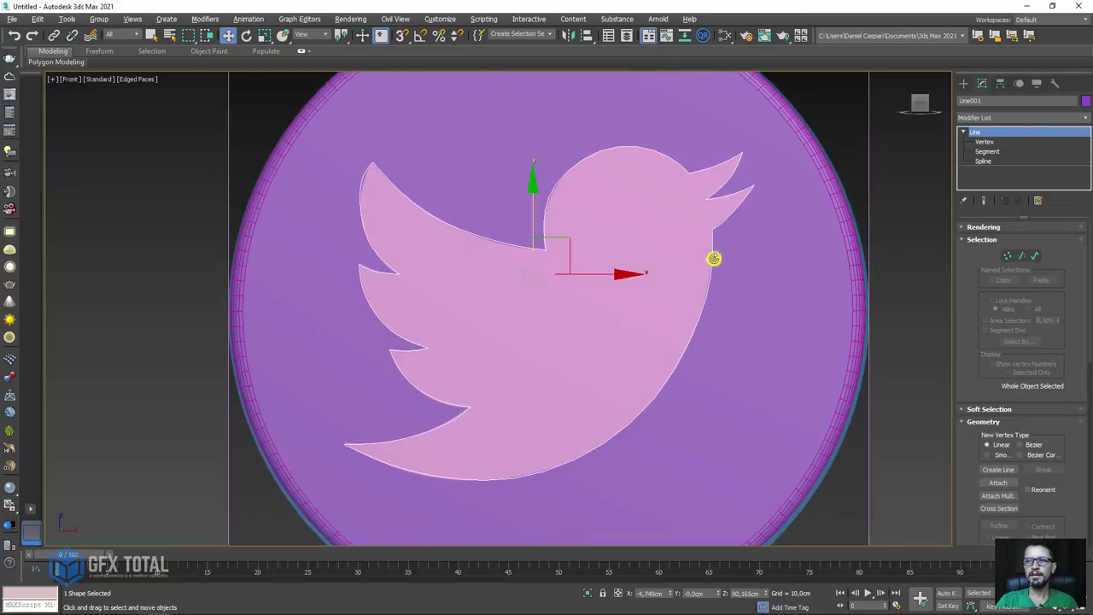
- Add an Extrude modifier to the bird spline with Amount 13 cm
key("p")
middle_click_drag(714, 313, 735, 338, "alt")
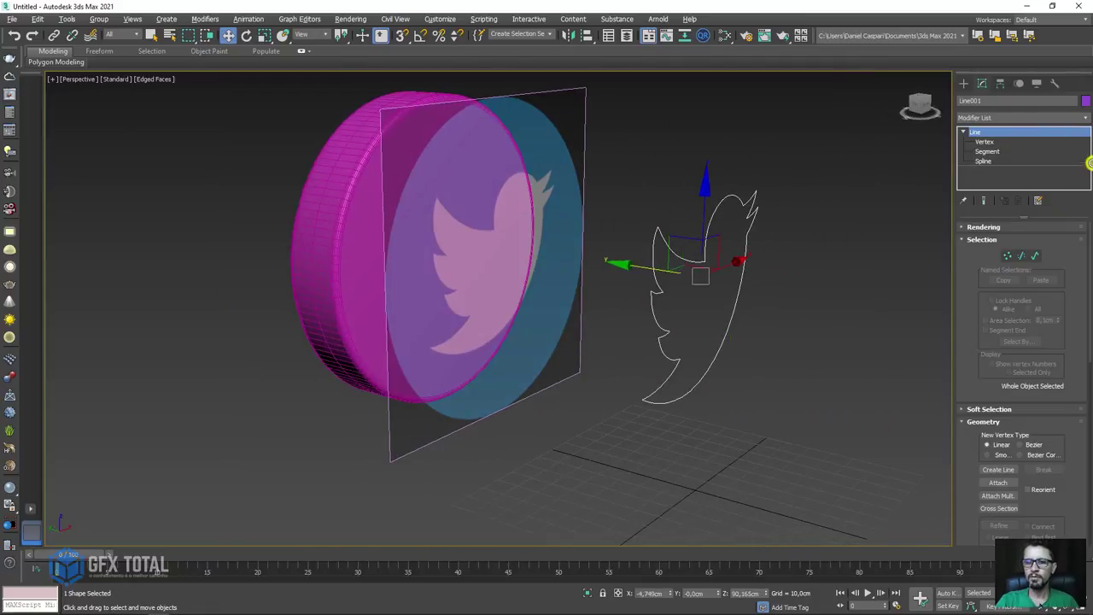
left_click(1081, 116)
left_click_drag(1084, 205, 1084, 418)
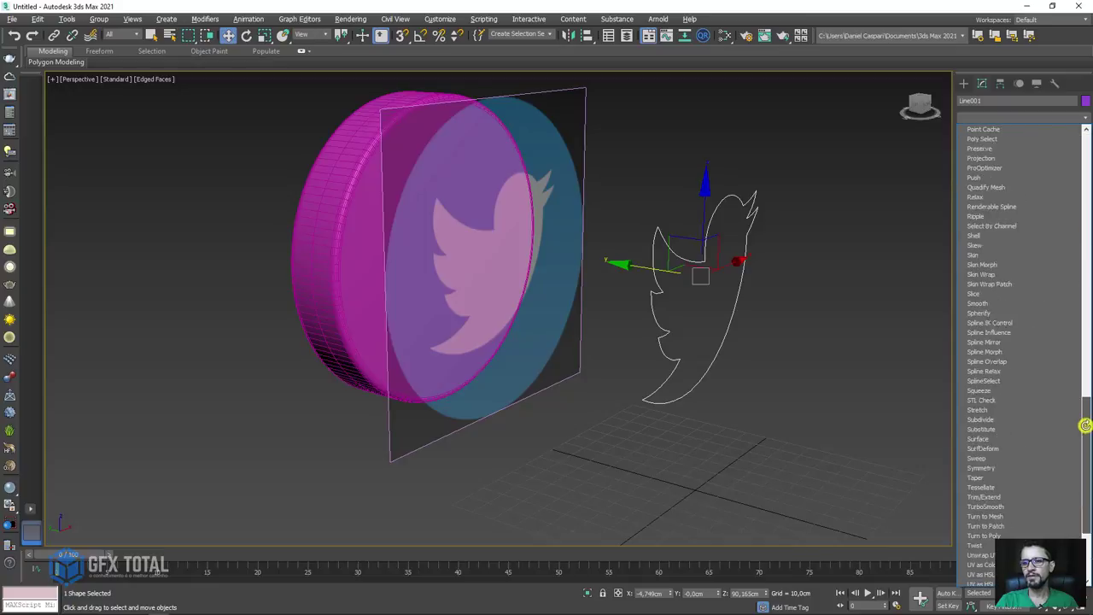
left_click(1016, 115)
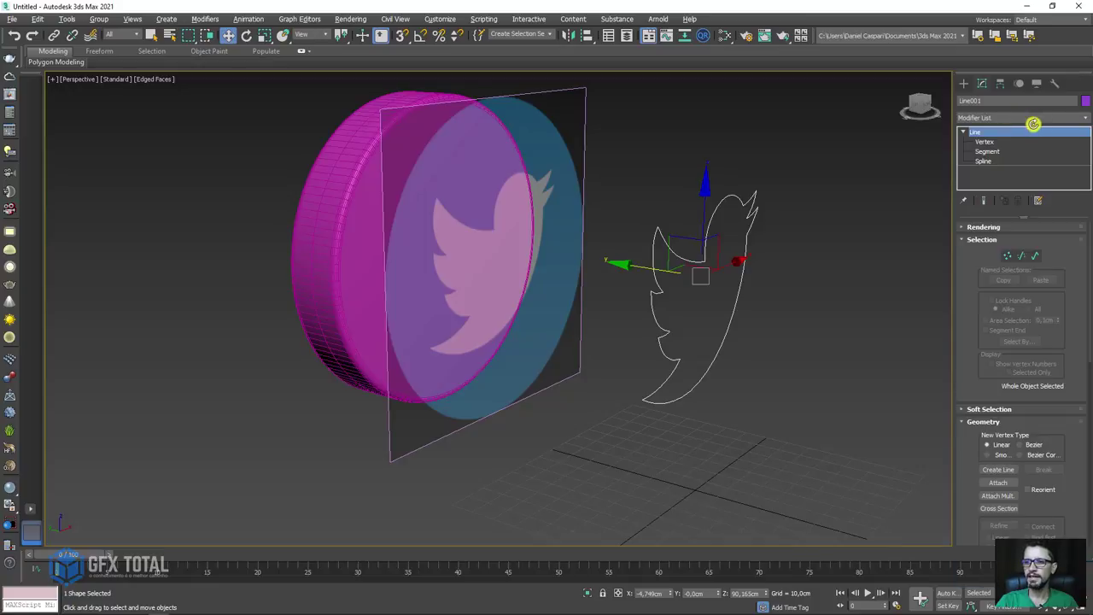
left_click(1082, 117)
scroll(996, 341, "down", 3)
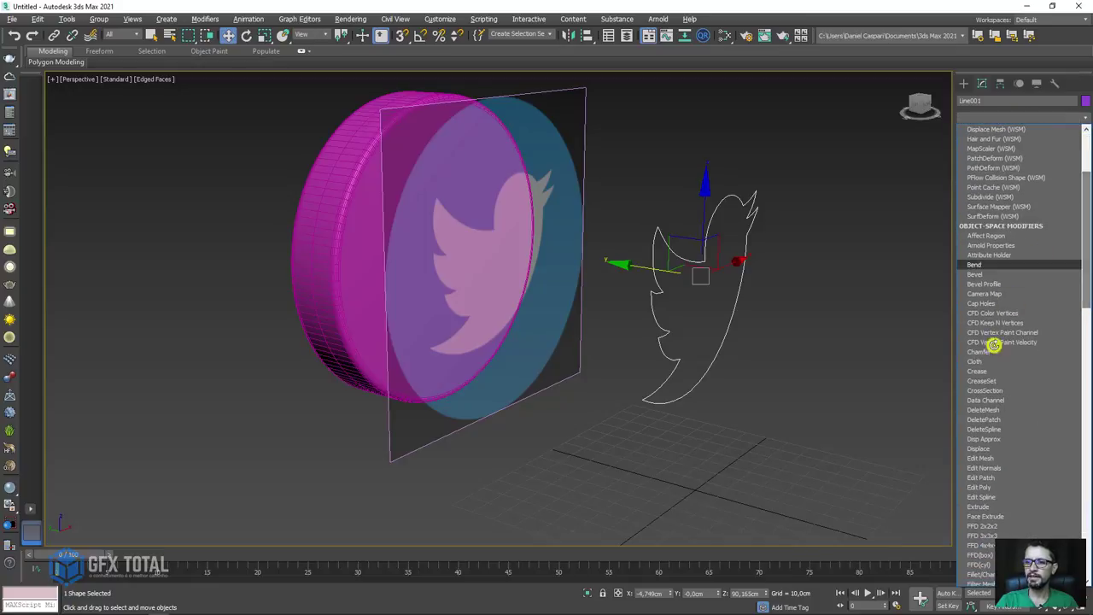
left_click(987, 504)
mouse_move(859, 336)
middle_mouse_down("alt")
mouse_move(791, 320)
mouse_move(870, 344)
middle_mouse_up("alt")
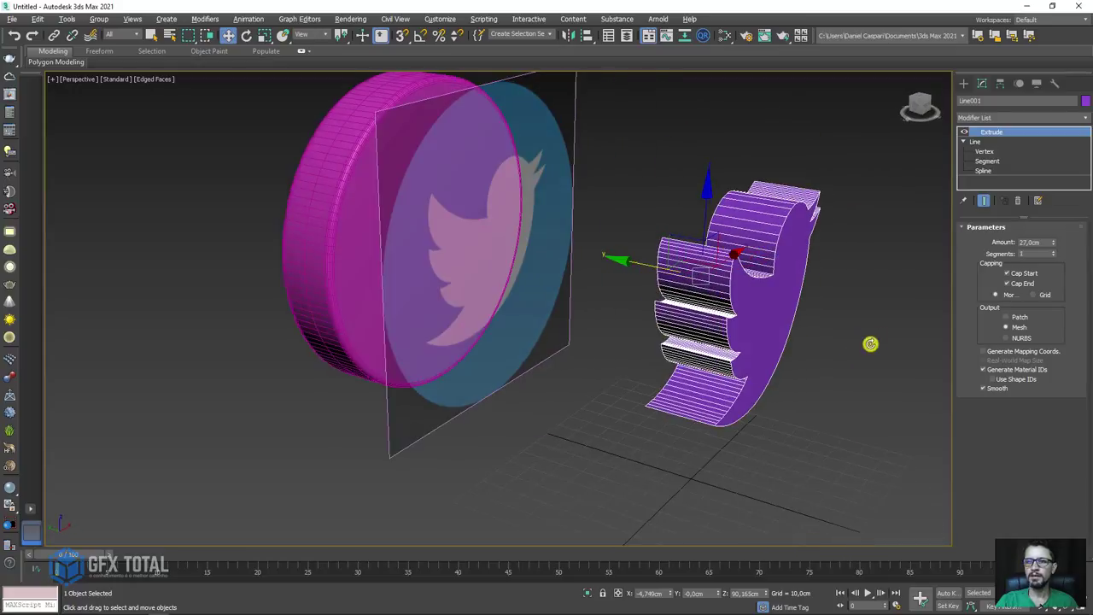
left_click_drag(1054, 242, 1047, 257)
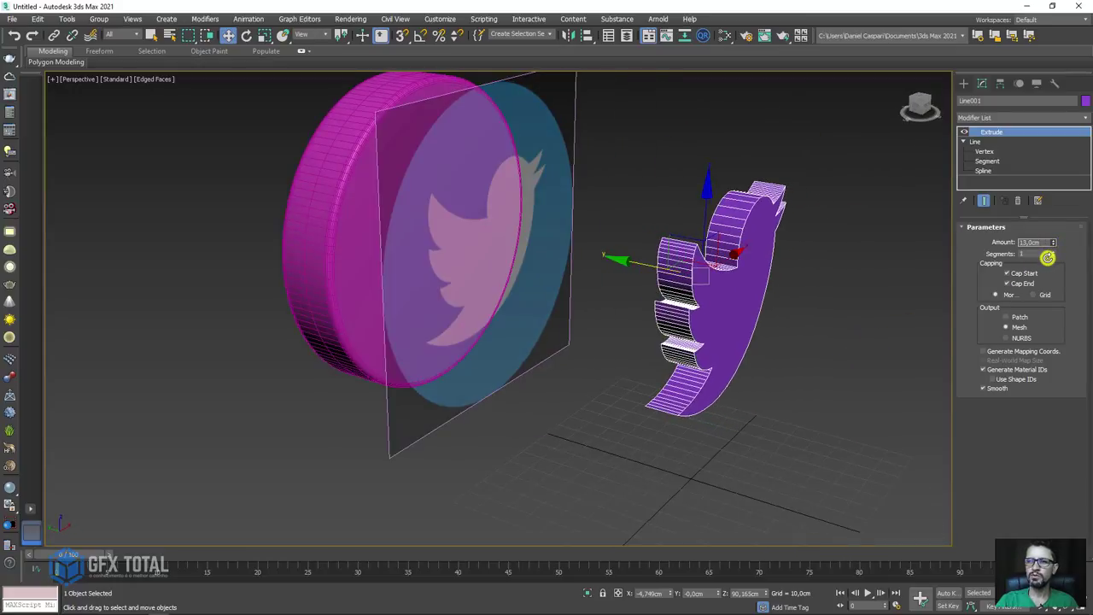
- Compare the extruded bird against the 3d-twitter-logo reference image, then orbit the model
mouse_move(809, 251)
middle_mouse_down("alt")
mouse_move(709, 266)
mouse_move(772, 199)
mouse_move(761, 242)
mouse_move(388, 551)
middle_mouse_up("alt")
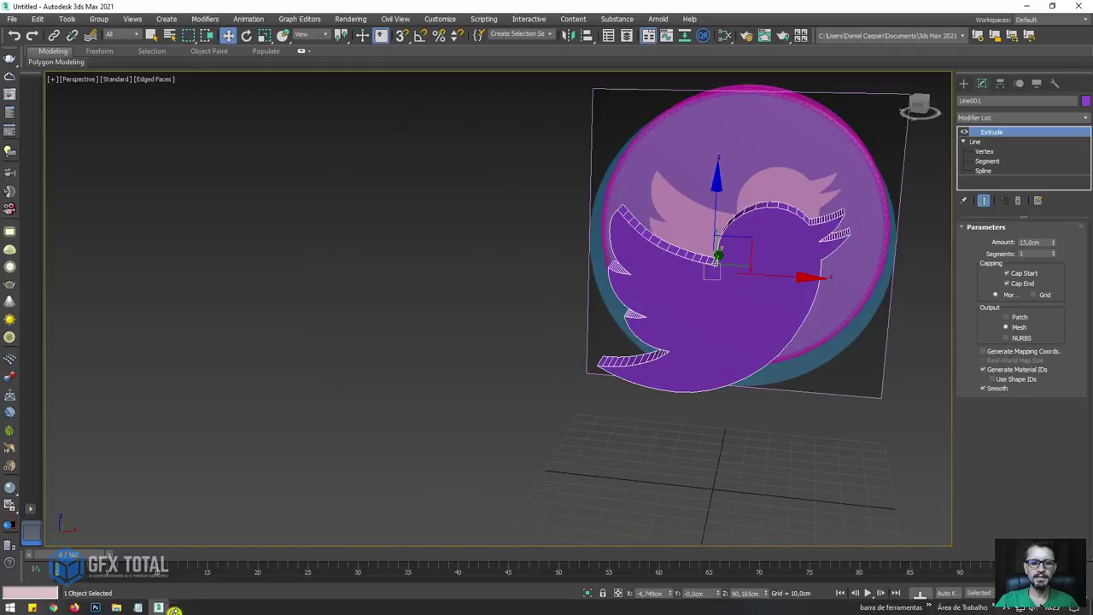
left_click(116, 606)
double_click(383, 180)
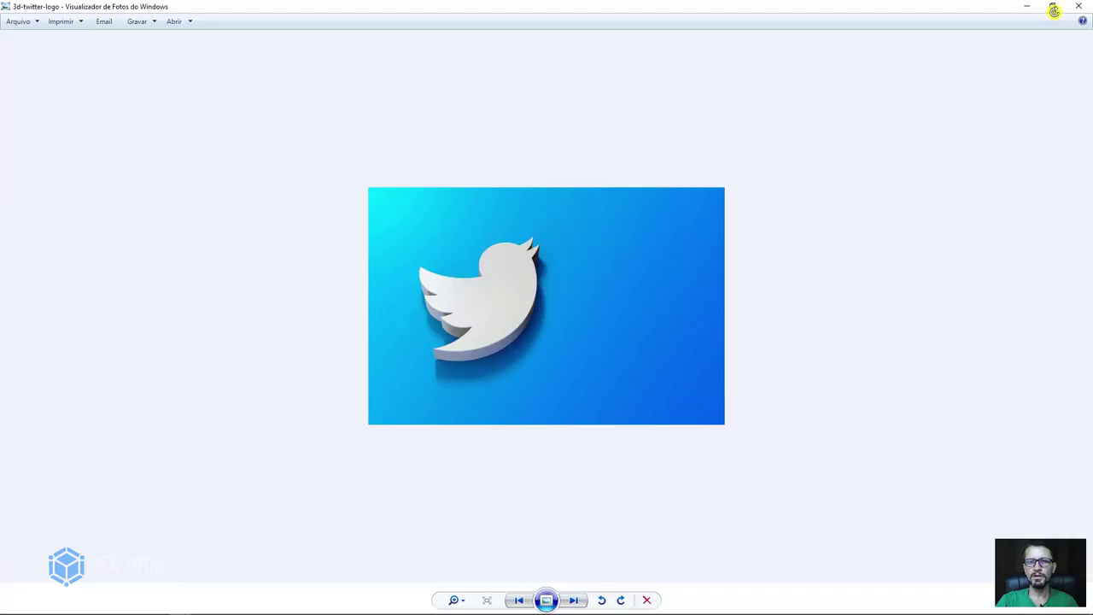
left_click(1027, 5)
left_click(796, 98)
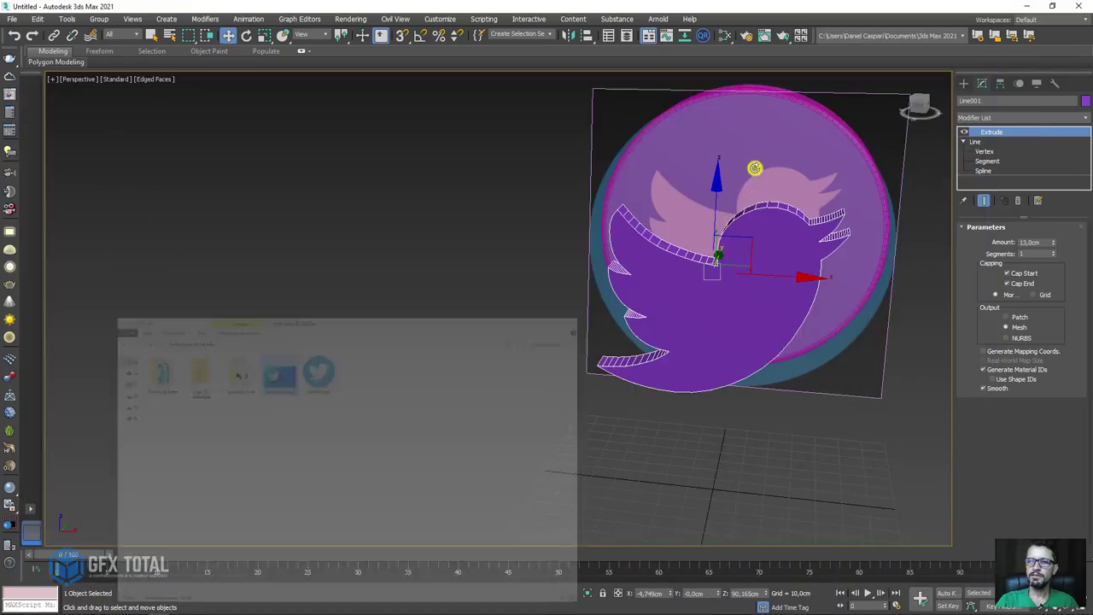
mouse_move(757, 166)
middle_mouse_down("alt")
mouse_move(842, 305)
mouse_move(747, 235)
middle_mouse_up("alt")
scroll(769, 250, "up", 3)
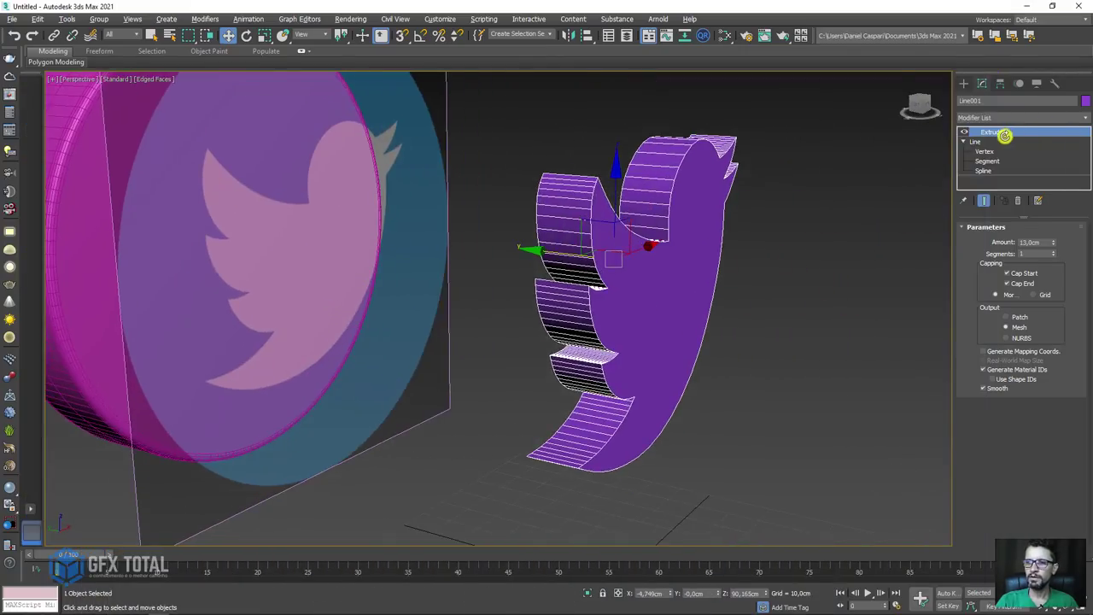
left_click(963, 141)
middle_click_drag(634, 251, 655, 274, "alt")
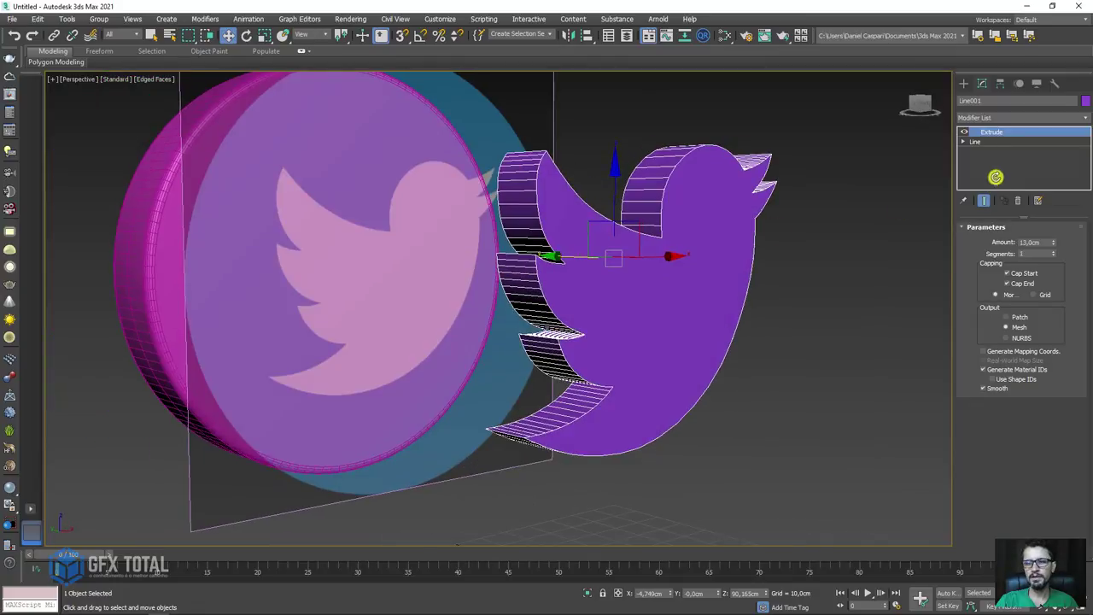
- Add an Edit Poly modifier above the Extrude on the bird
left_click(1085, 120)
scroll(999, 324, "down", 5)
scroll(993, 344, "down", 5)
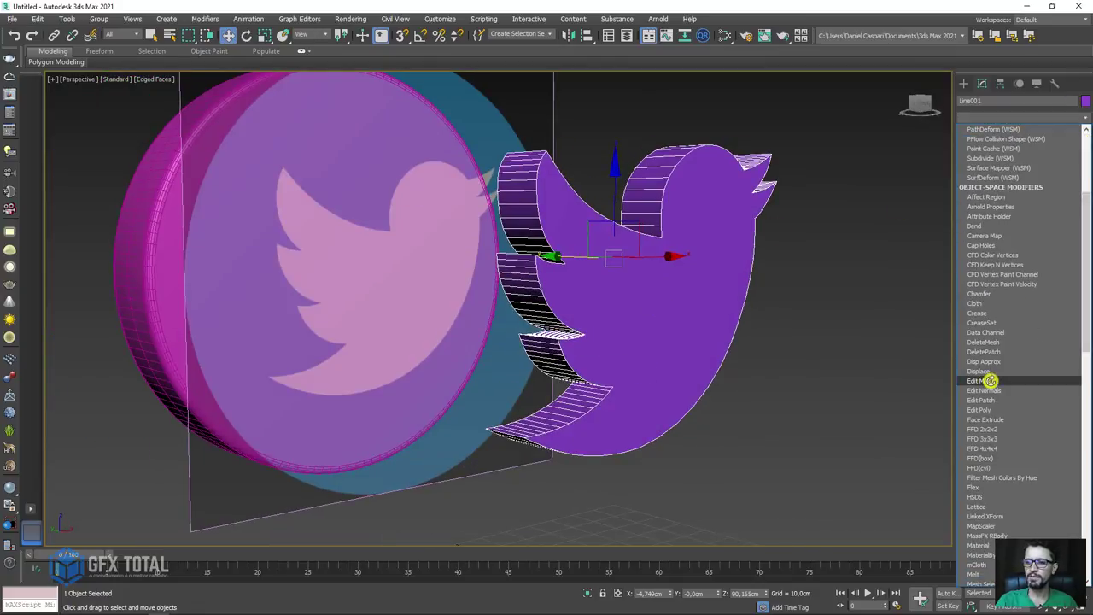
left_click(988, 410)
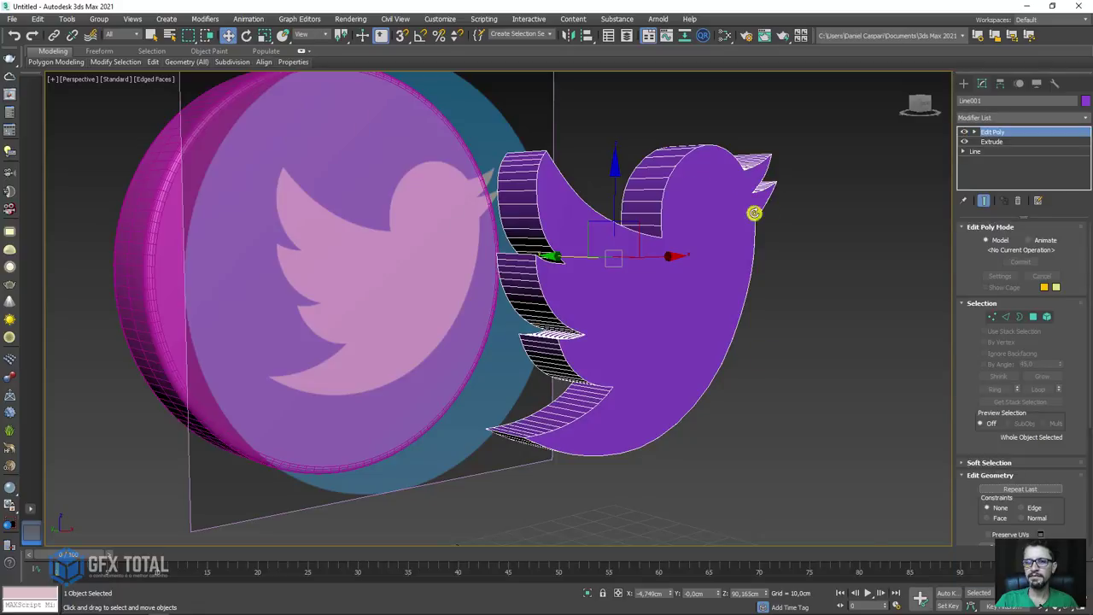
mouse_move(754, 213)
middle_mouse_down("alt")
mouse_move(832, 225)
mouse_move(1044, 326)
middle_mouse_up("alt")
- Select the bird's front-face outline edges in Edge mode, excluding the back-face edges
left_click(1007, 316)
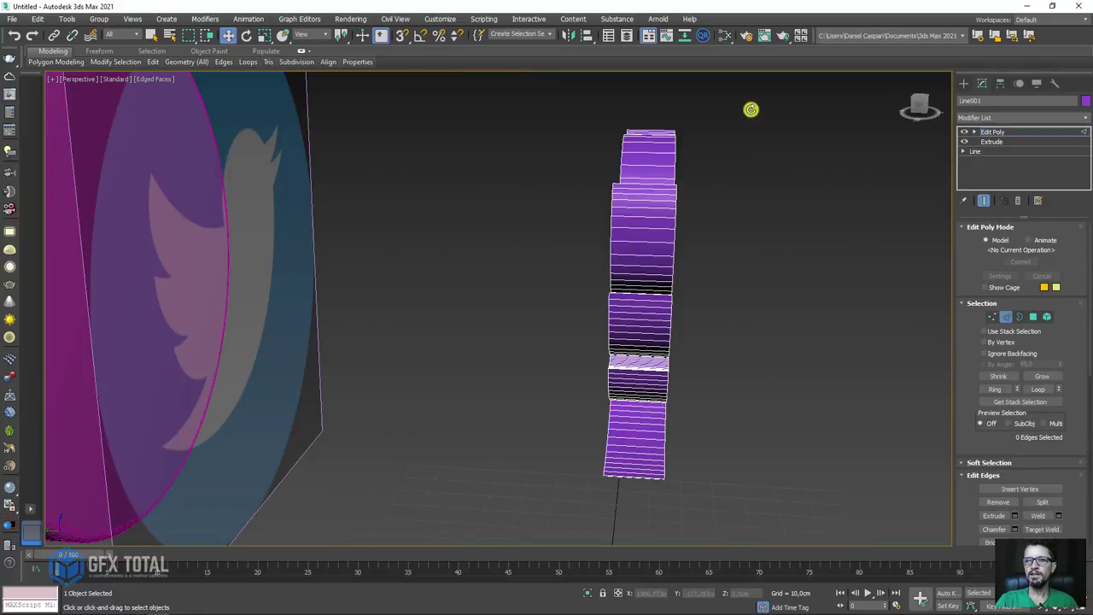
left_click_drag(649, 484, 641, 513)
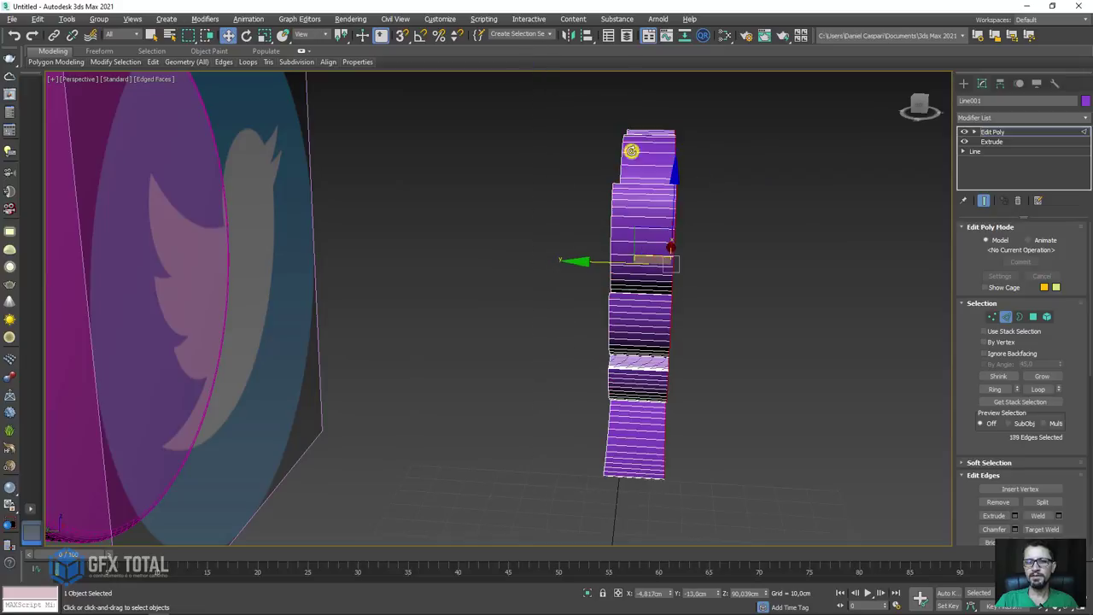
mouse_move(629, 151)
middle_mouse_down("alt")
mouse_move(739, 212)
mouse_move(794, 179)
mouse_move(707, 338)
mouse_move(652, 276)
middle_mouse_up("alt")
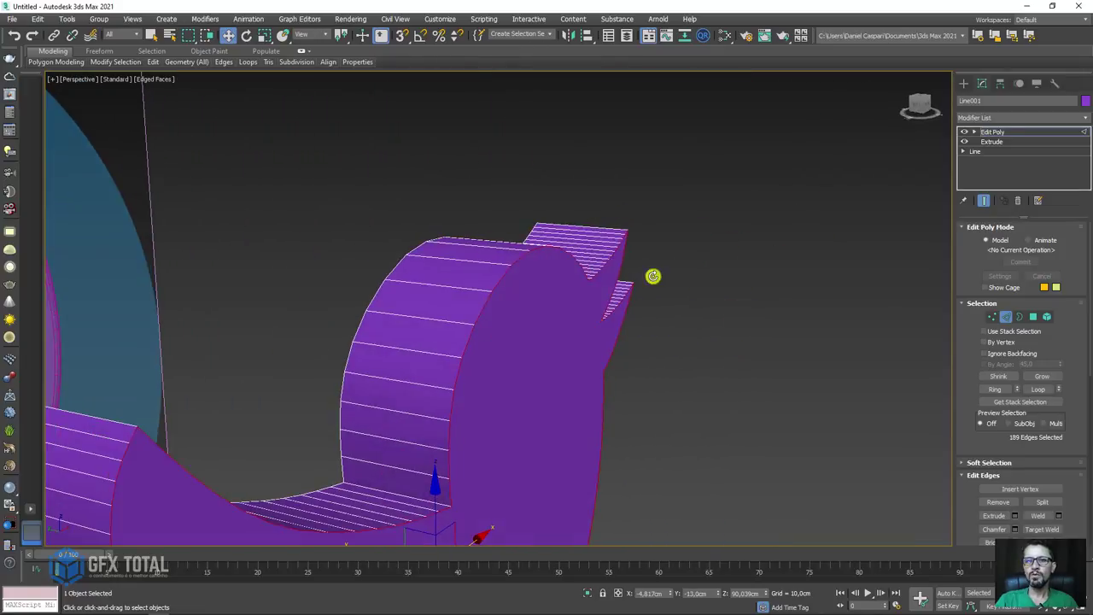
mouse_move(581, 244)
middle_mouse_down("alt")
mouse_move(547, 273)
mouse_move(589, 288)
mouse_move(457, 254)
middle_mouse_up("alt")
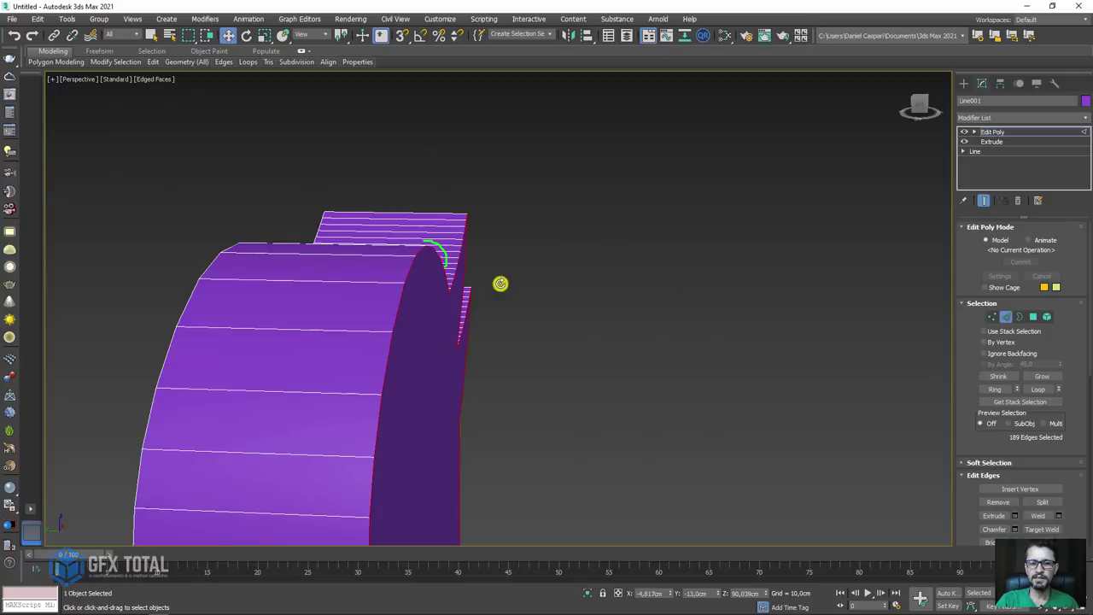
mouse_move(607, 266)
middle_mouse_down("alt")
mouse_move(566, 273)
mouse_move(658, 281)
mouse_move(507, 278)
mouse_move(984, 417)
middle_mouse_up("alt")
mouse_move(977, 429)
left_mouse_down()
mouse_move(964, 342)
mouse_move(988, 200)
left_mouse_up()
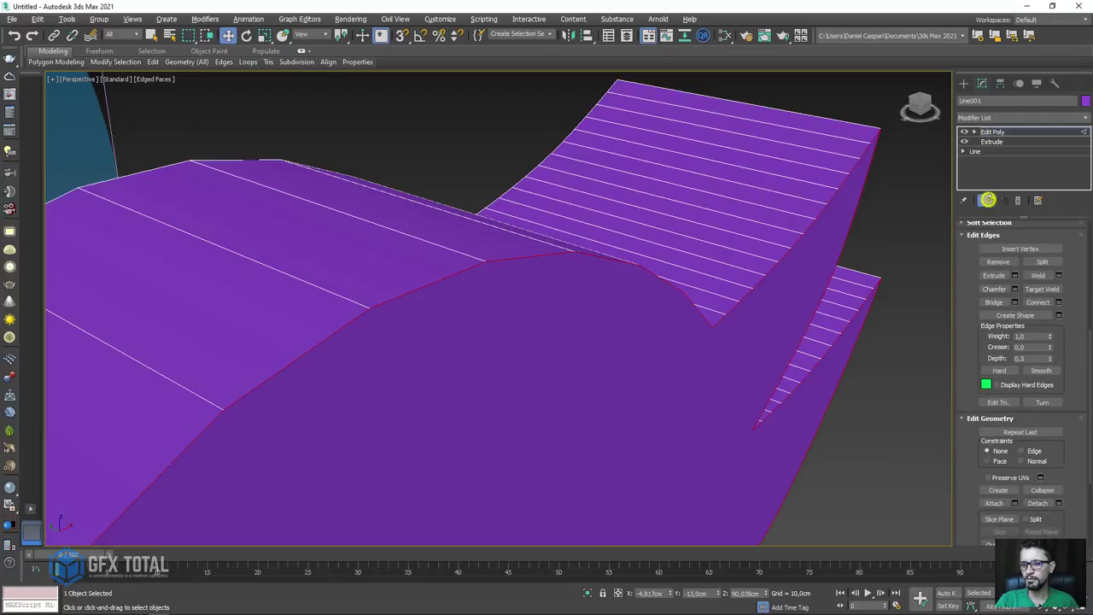
- Open the edge Chamfer settings and set about 0,355cm Amount with 2 segments
left_click(1014, 288)
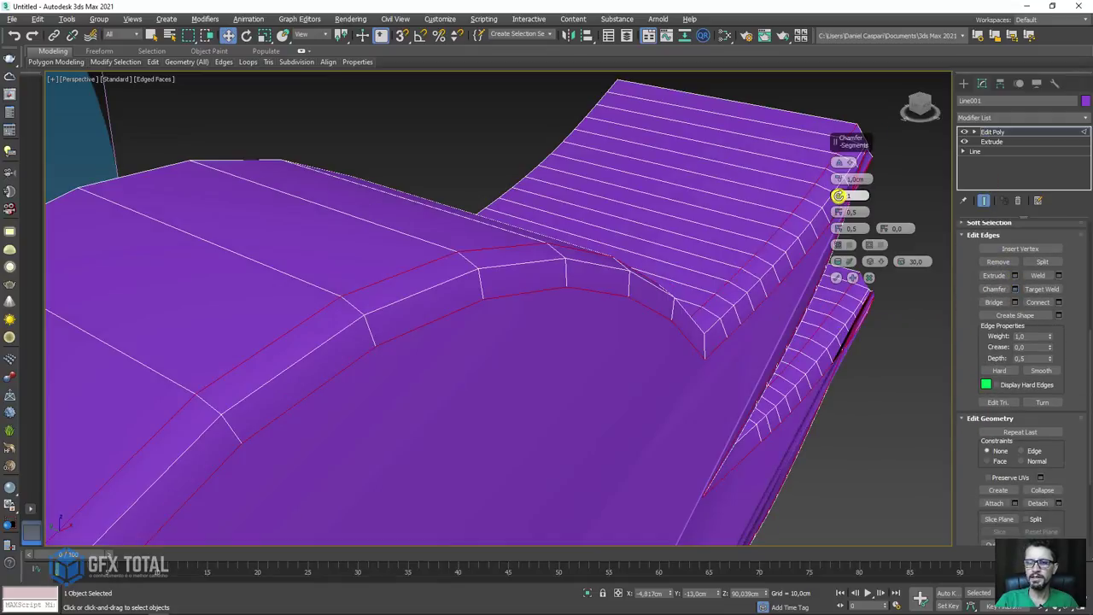
left_click_drag(846, 179, 844, 179)
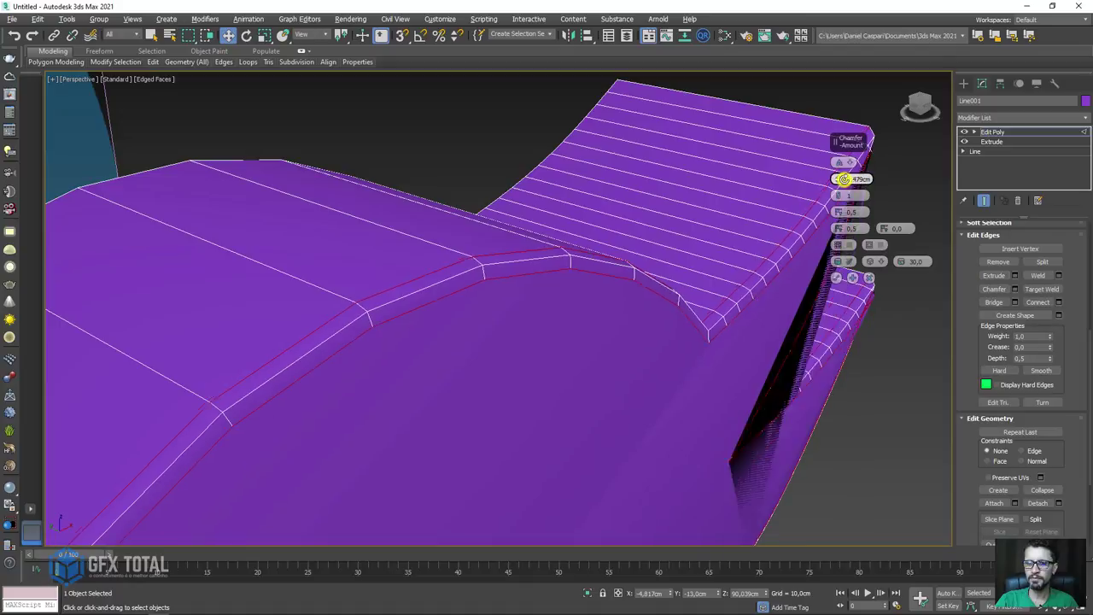
left_click(842, 193)
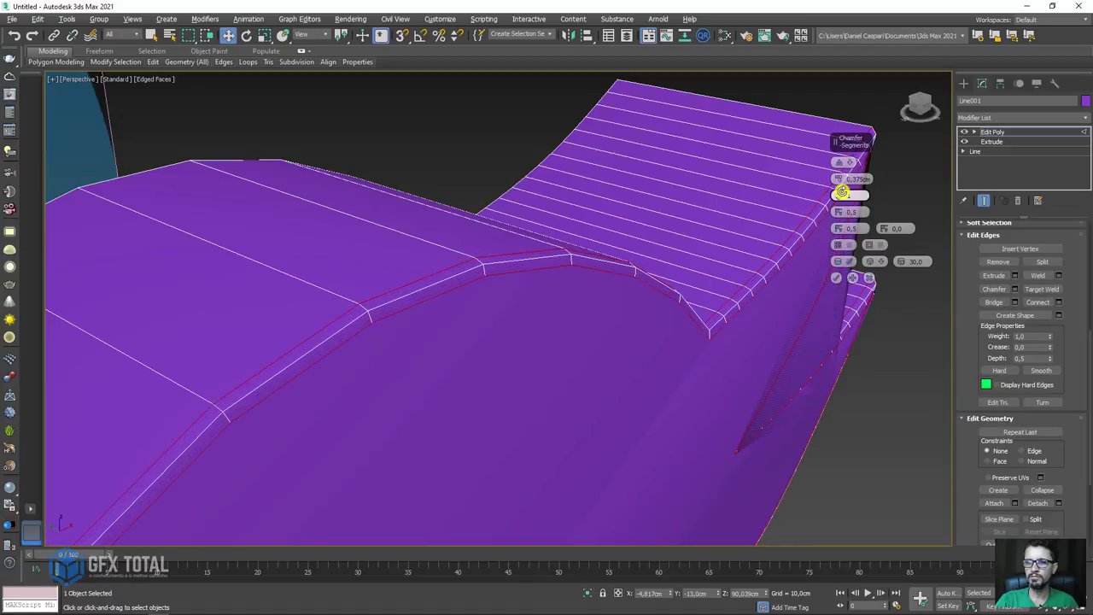
type("2")
key("Return")
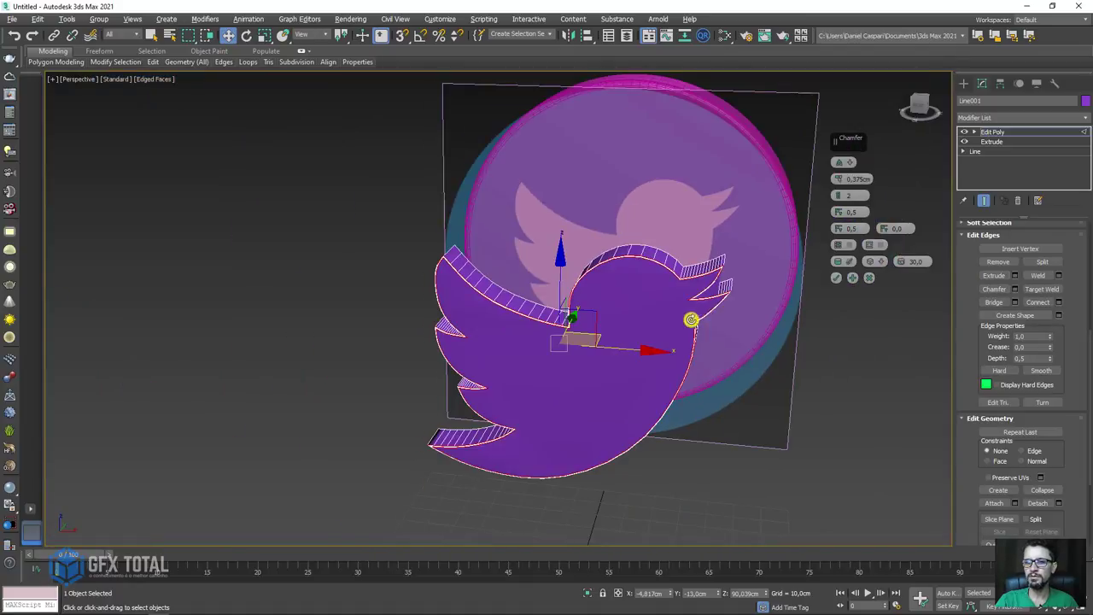
scroll(649, 267, "up", 5)
scroll(686, 271, "down", 3)
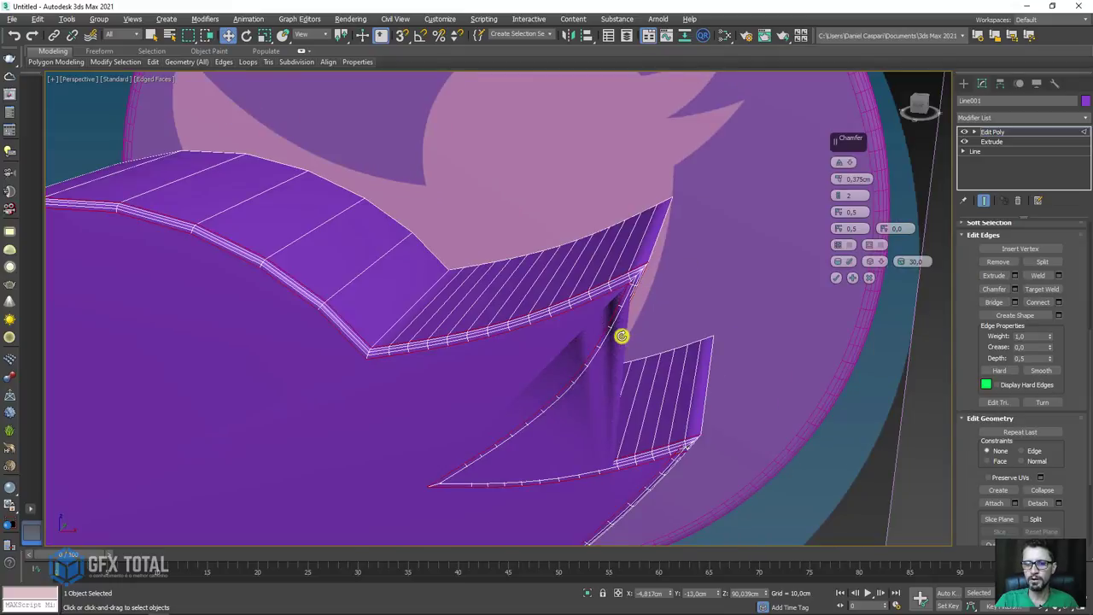
mouse_move(621, 335)
middle_mouse_down("alt")
mouse_move(654, 263)
mouse_move(641, 296)
mouse_move(649, 290)
middle_mouse_up("alt")
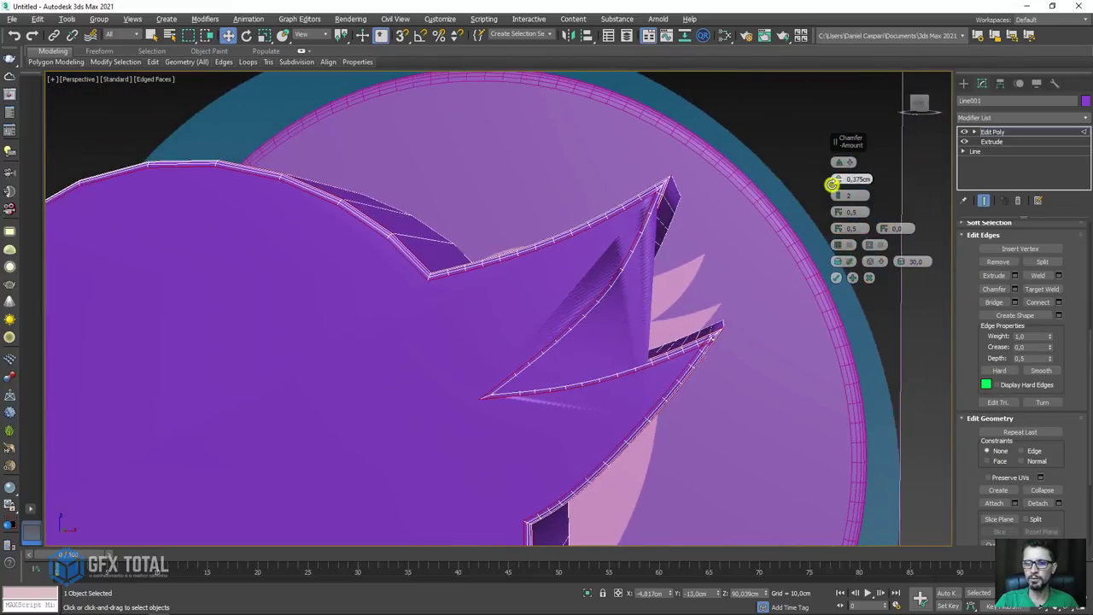
- Fine-tune the chamfer width, return to 2 segments, and commit the 0,355cm chamfer
left_click_drag(838, 198, 691, 236)
mouse_move(690, 237)
middle_mouse_down("alt")
mouse_move(643, 248)
mouse_move(664, 224)
mouse_move(574, 326)
middle_mouse_up("alt")
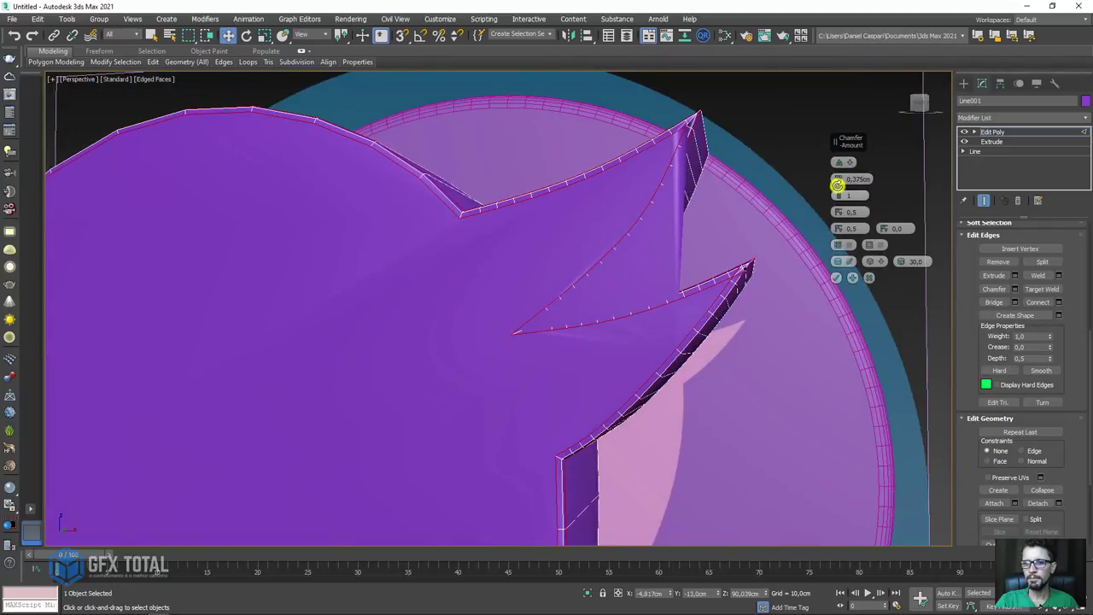
left_click_drag(837, 180, 837, 181)
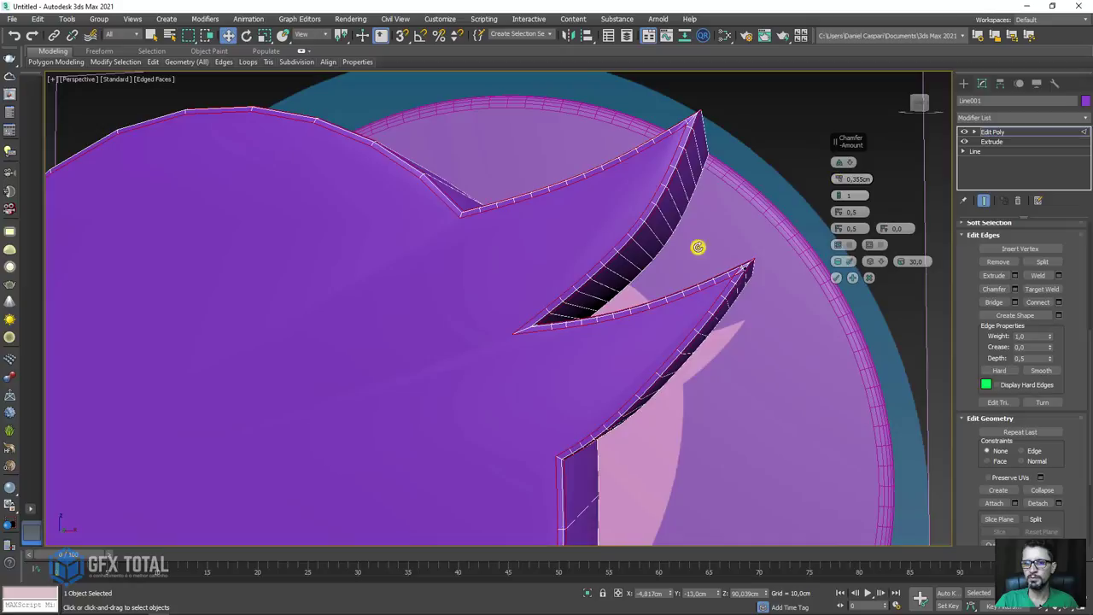
scroll(537, 317, "up", 3)
scroll(515, 312, "up", 3)
scroll(515, 311, "down", 10)
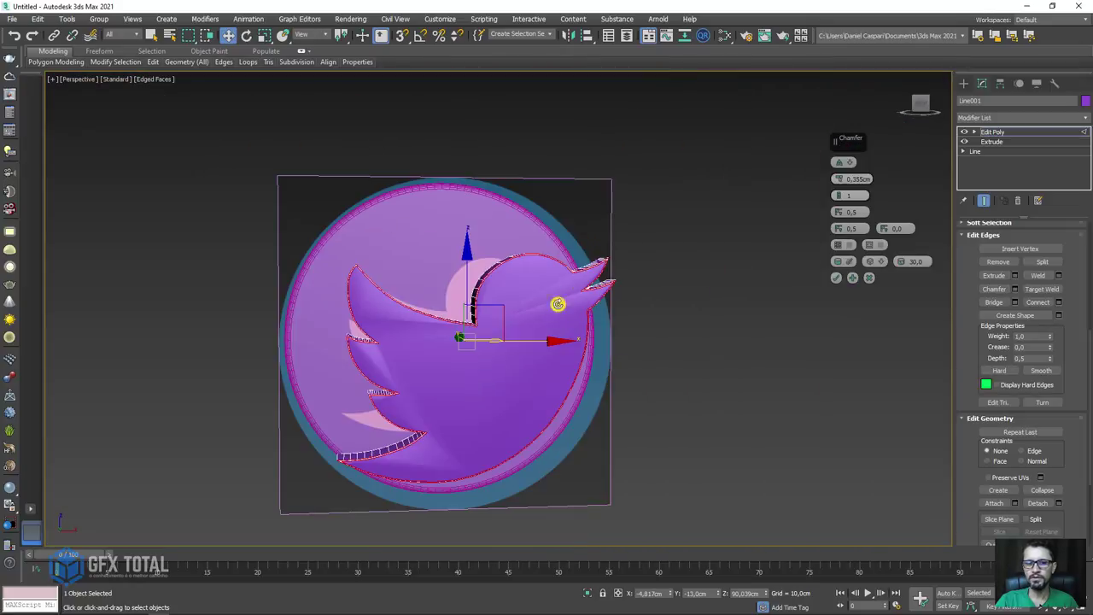
mouse_move(569, 304)
middle_mouse_down("alt")
mouse_move(615, 282)
mouse_move(598, 319)
mouse_move(639, 304)
middle_mouse_up("alt")
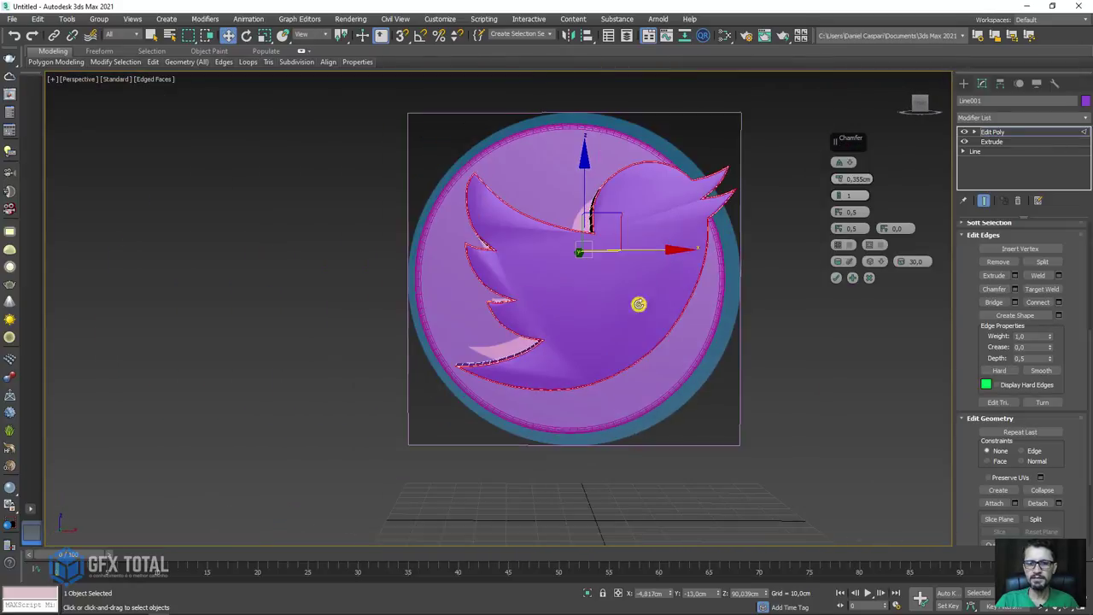
scroll(644, 239, "up", 5)
middle_click_drag(643, 239, 721, 375, "alt")
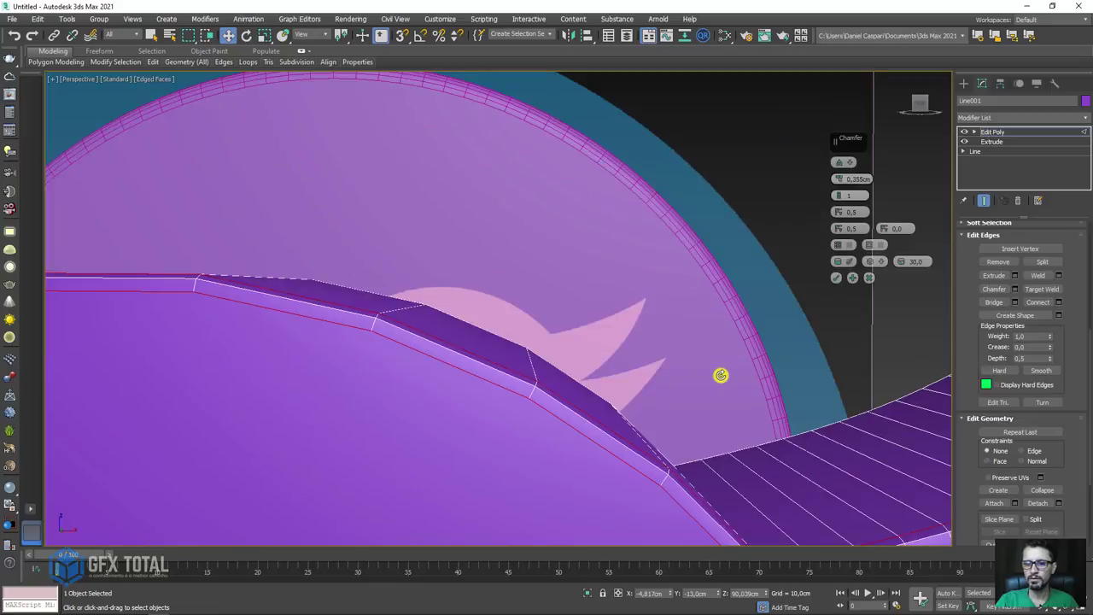
left_click_drag(838, 192, 838, 184)
scroll(751, 251, "down", 5)
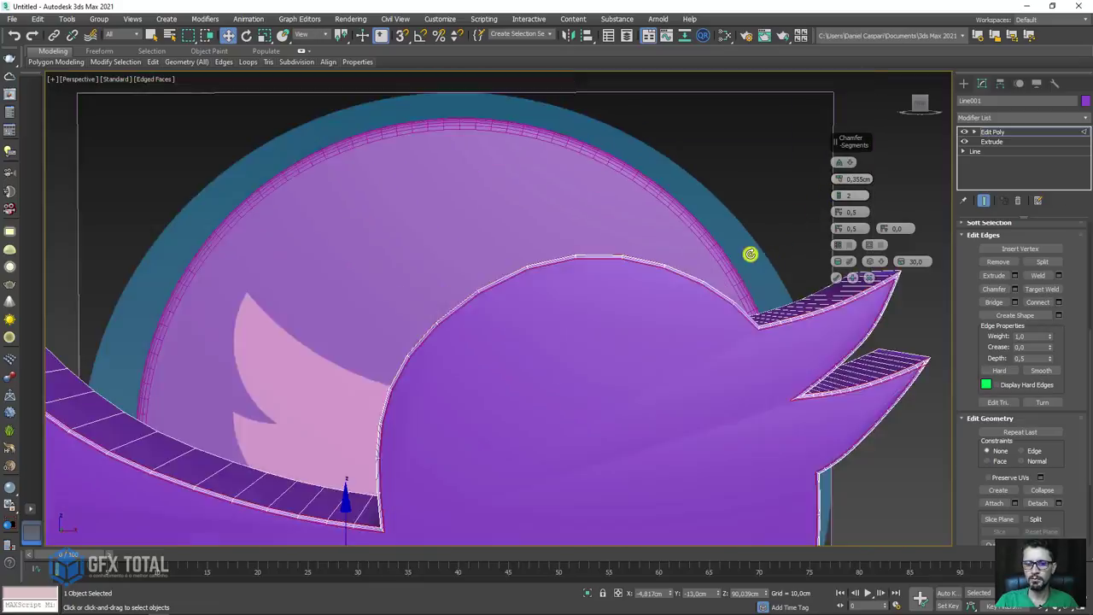
scroll(754, 285, "down", 3)
middle_click_drag(754, 285, 648, 289, "alt")
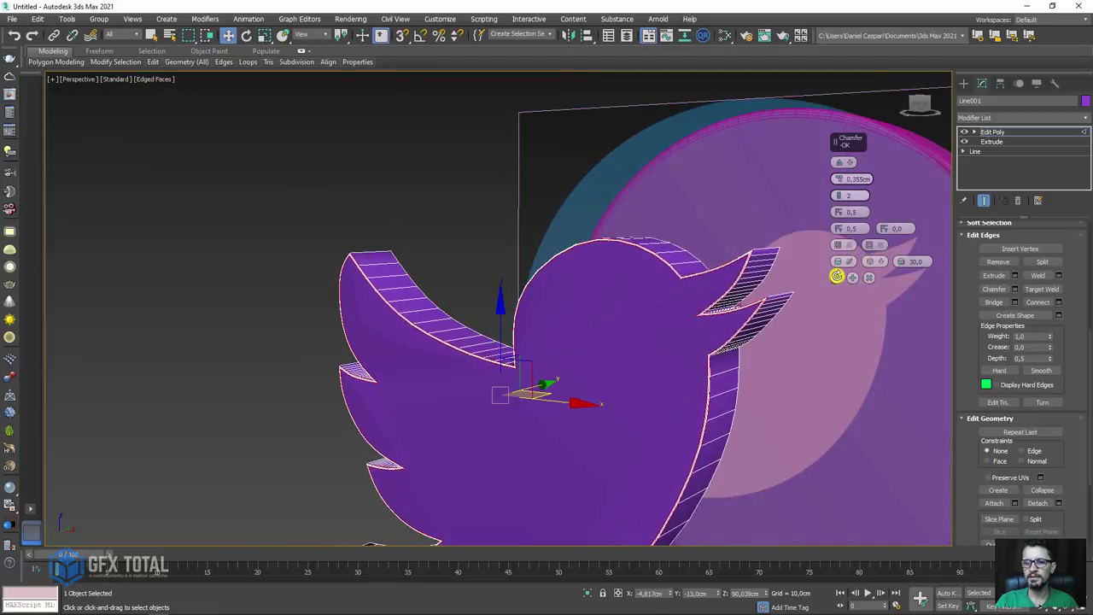
left_click(837, 276)
- Switch to Front view and enter Vertex level, framing the bird's beak tip
left_click(996, 130)
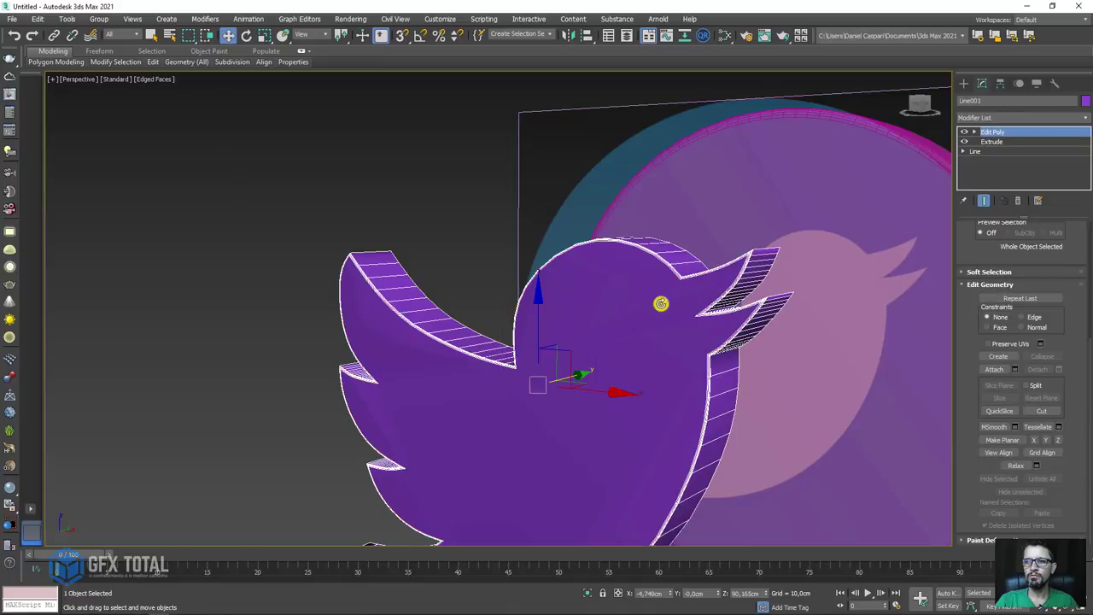
mouse_move(659, 305)
middle_mouse_down("alt")
mouse_move(786, 310)
mouse_move(704, 306)
mouse_move(741, 288)
middle_mouse_up("alt")
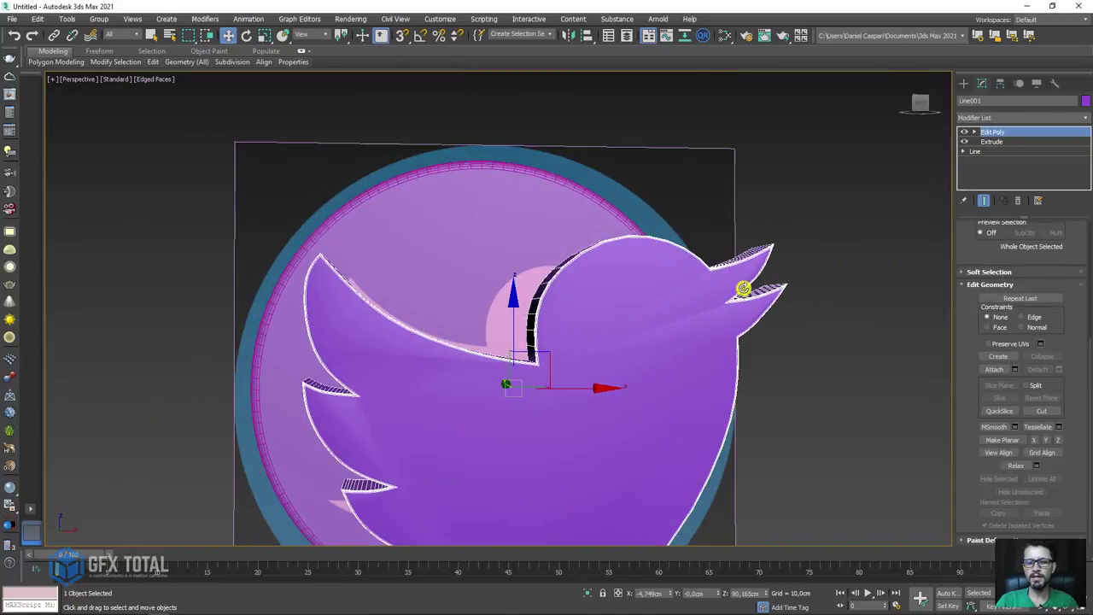
scroll(746, 291, "up", 3)
mouse_move(796, 216)
middle_mouse_down("alt")
mouse_move(831, 176)
mouse_move(751, 219)
middle_mouse_up("alt")
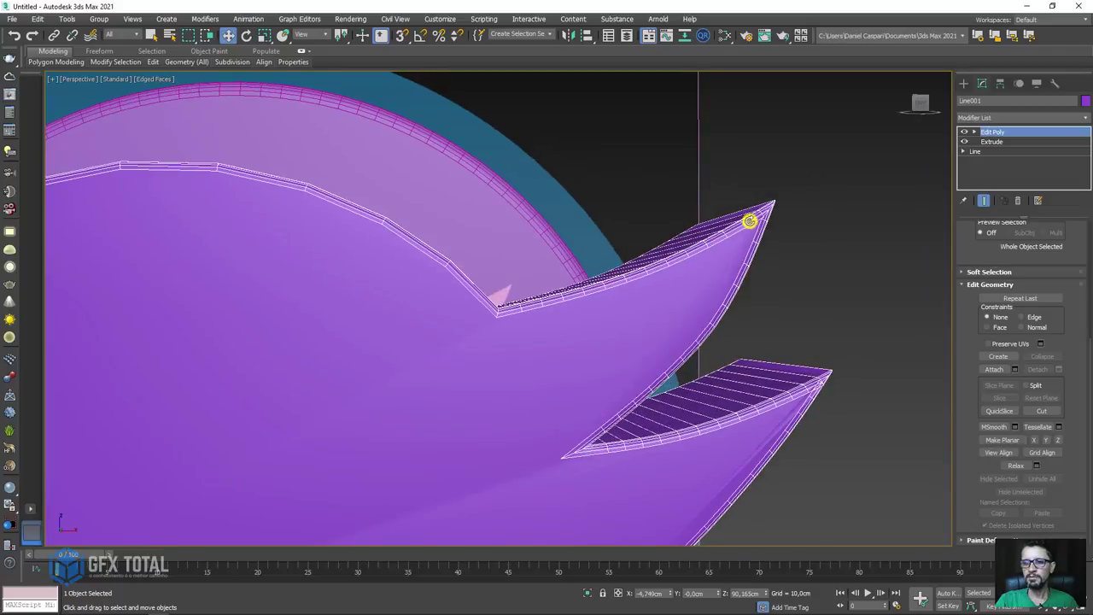
scroll(771, 195, "up", 4)
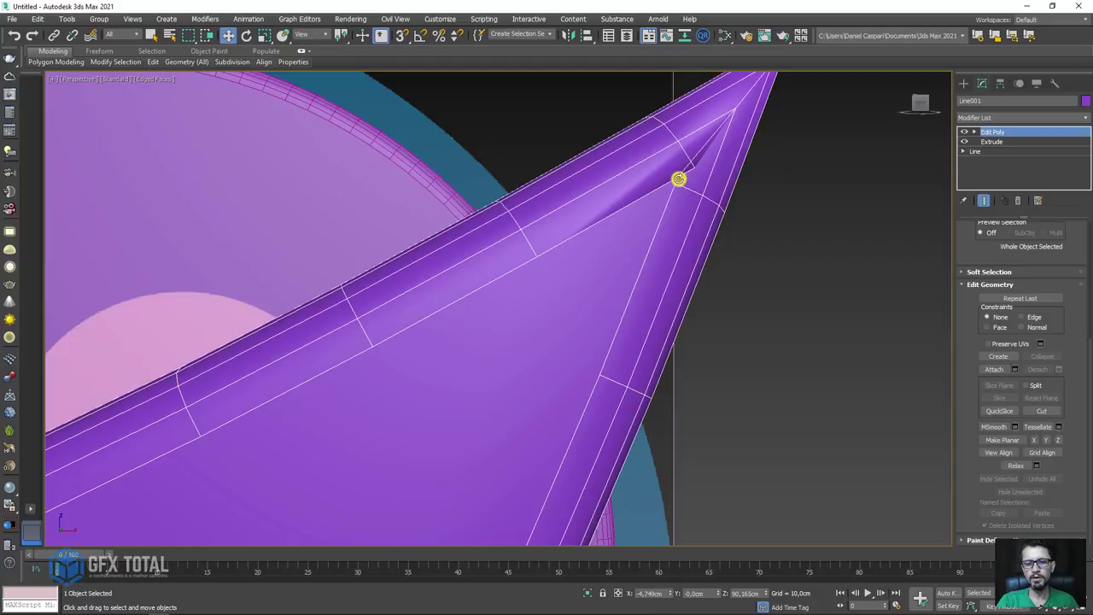
key("f")
scroll(728, 194, "up", 5)
scroll(938, 145, "up", 3)
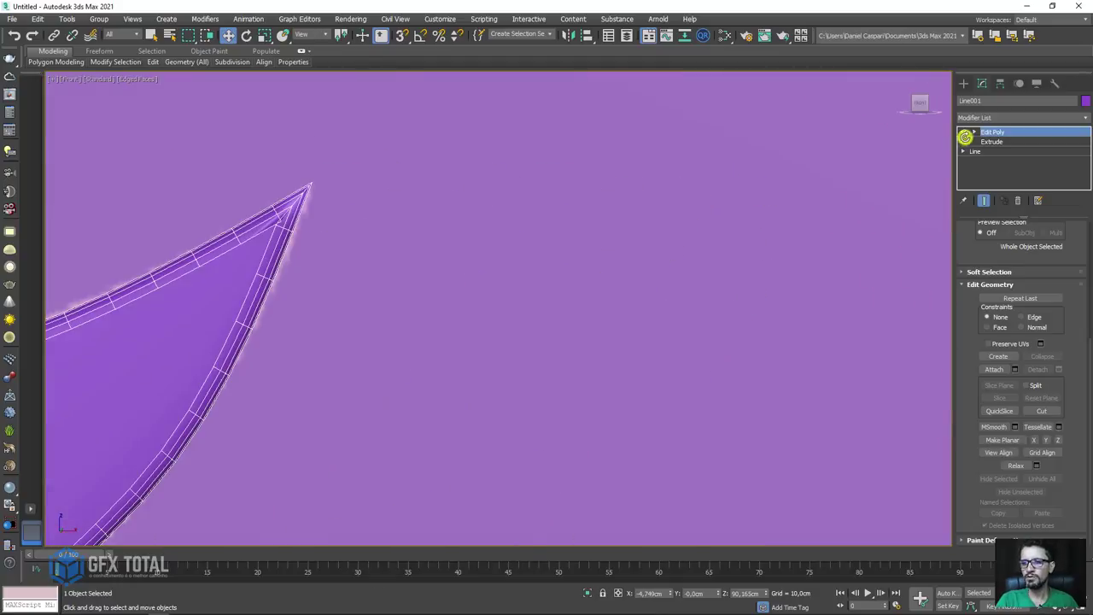
left_click(975, 132)
left_click(996, 142)
mouse_move(658, 249)
middle_mouse_down()
mouse_move(1045, 226)
mouse_move(5, 205)
middle_mouse_up()
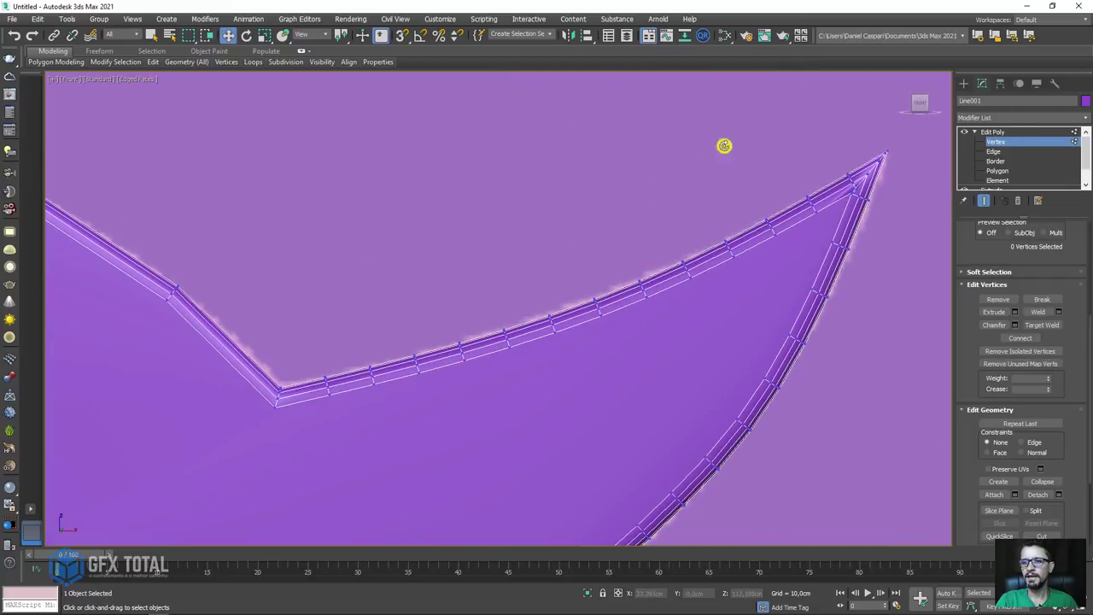
scroll(756, 194, "up", 5)
- Drag several beak-tip vertices along the edges toward the tip to tidy the pinched chamfer
left_click(761, 193)
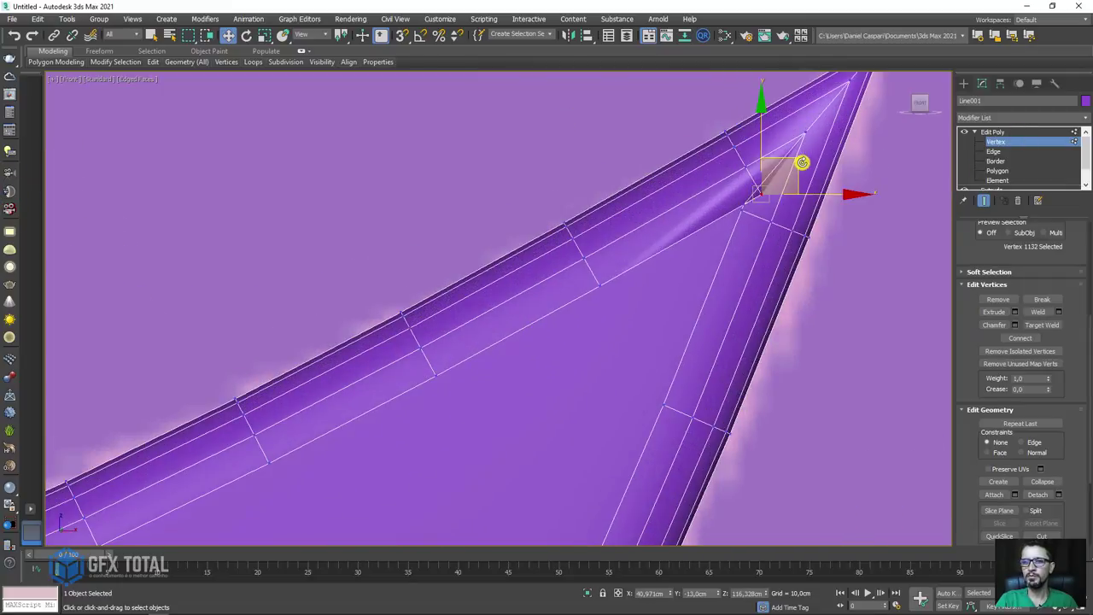
mouse_move(795, 159)
left_mouse_down()
mouse_move(766, 223)
mouse_move(790, 281)
mouse_move(763, 253)
mouse_move(766, 217)
mouse_move(734, 173)
mouse_move(763, 174)
mouse_move(765, 200)
left_mouse_up()
left_click(742, 211)
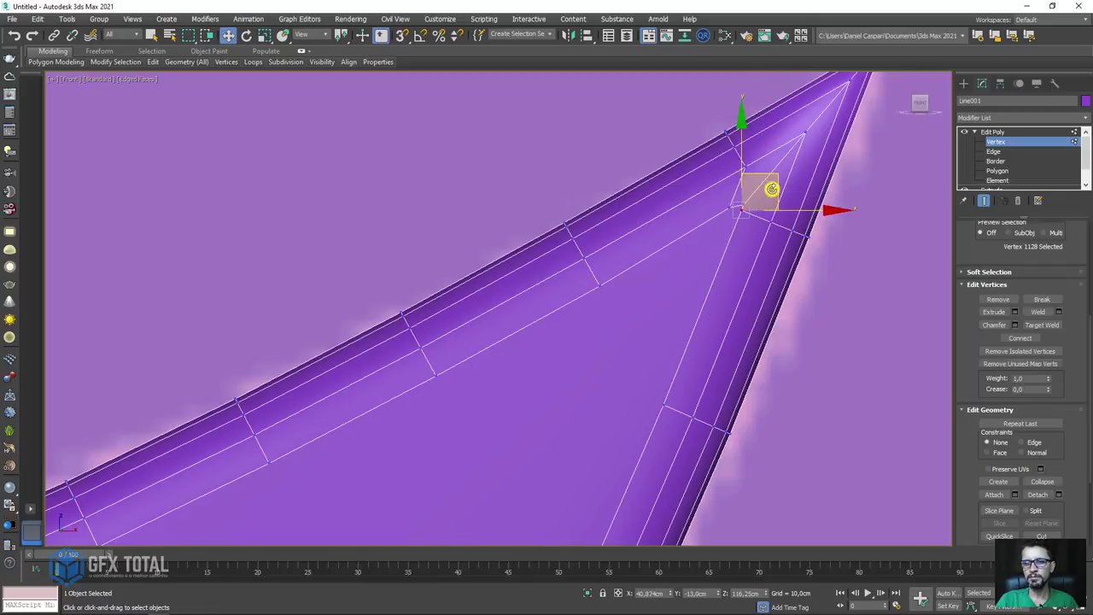
scroll(763, 207, "down", 3)
scroll(763, 359, "up", 2)
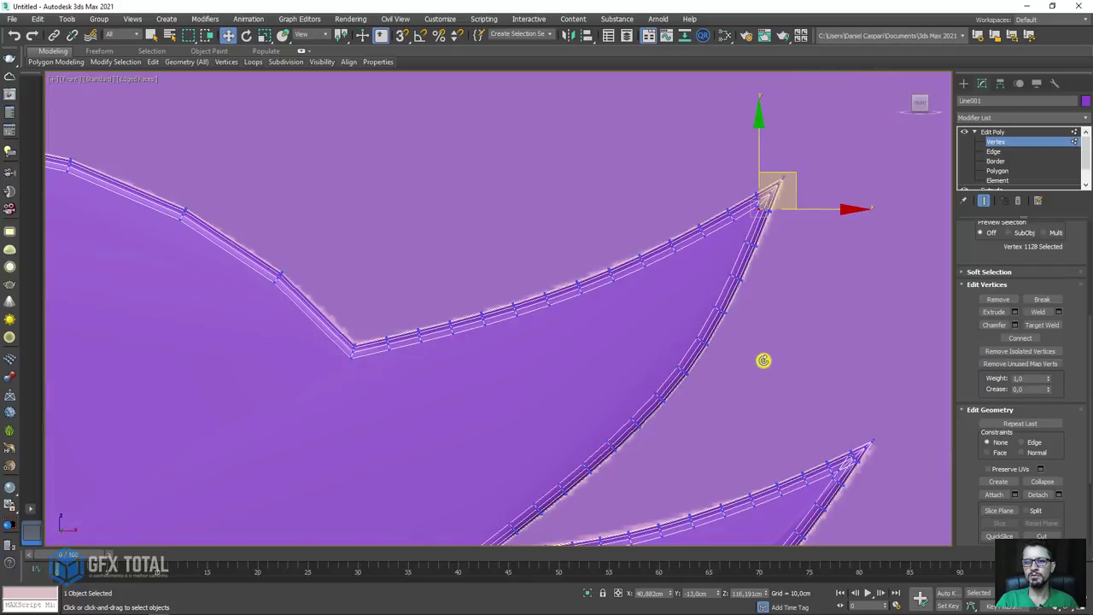
middle_click_drag(764, 359, 810, 383)
scroll(798, 372, "up", 3)
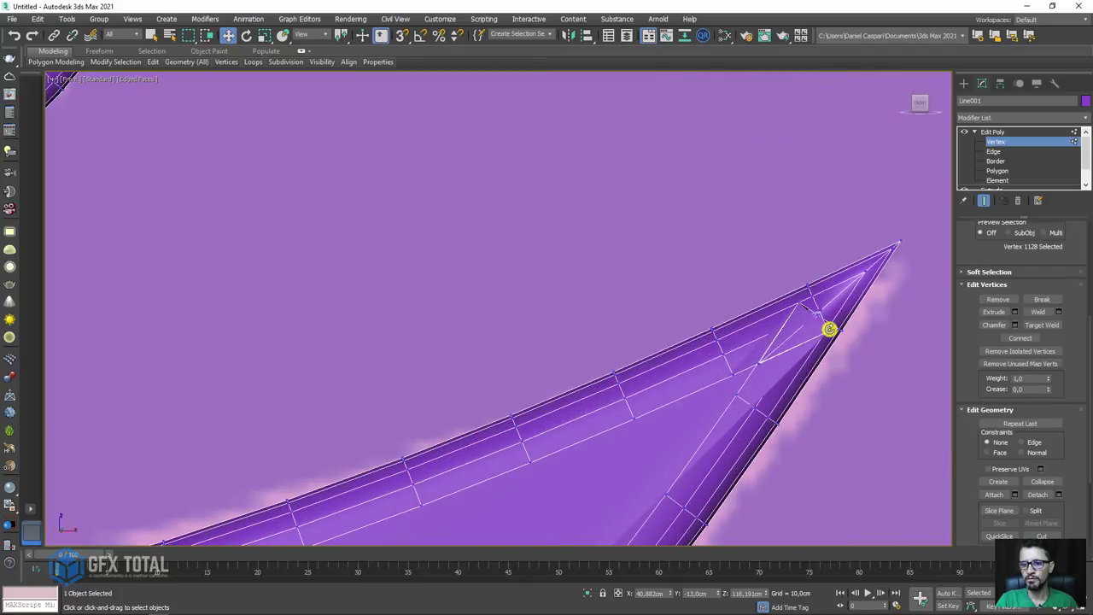
left_click(833, 323)
left_click_drag(846, 314, 800, 303)
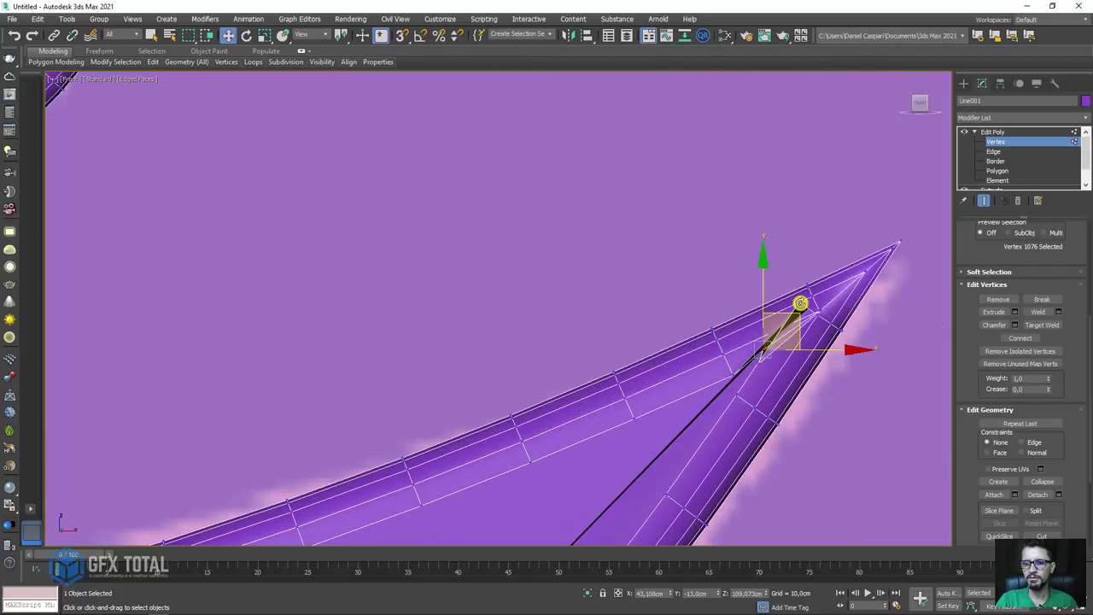
left_click(800, 303)
mouse_move(832, 265)
left_mouse_down()
mouse_move(771, 347)
mouse_move(775, 373)
left_mouse_up()
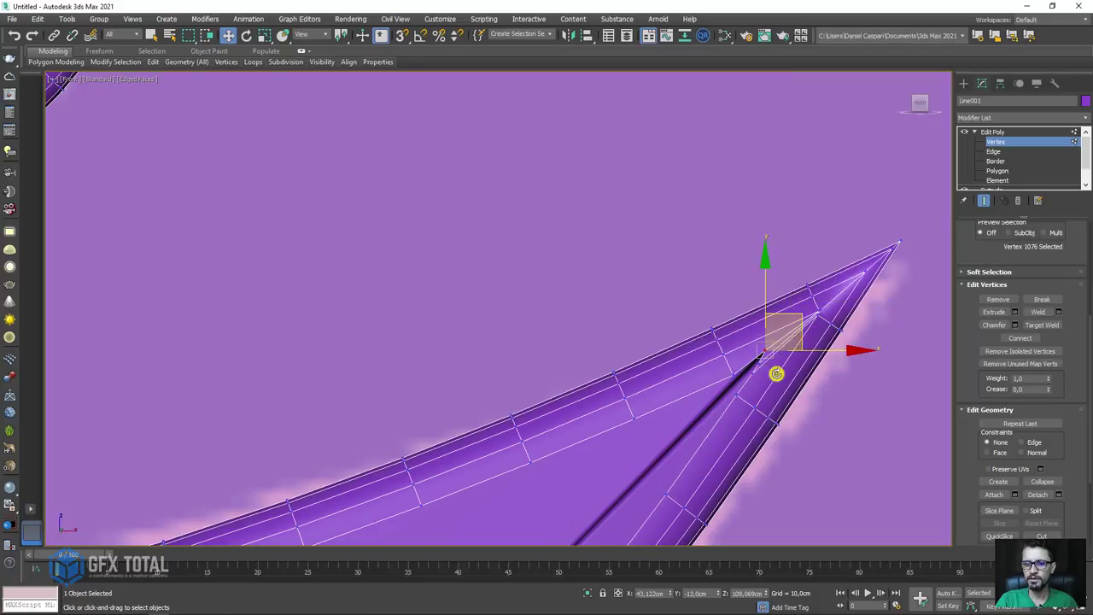
scroll(749, 268, "up", 4)
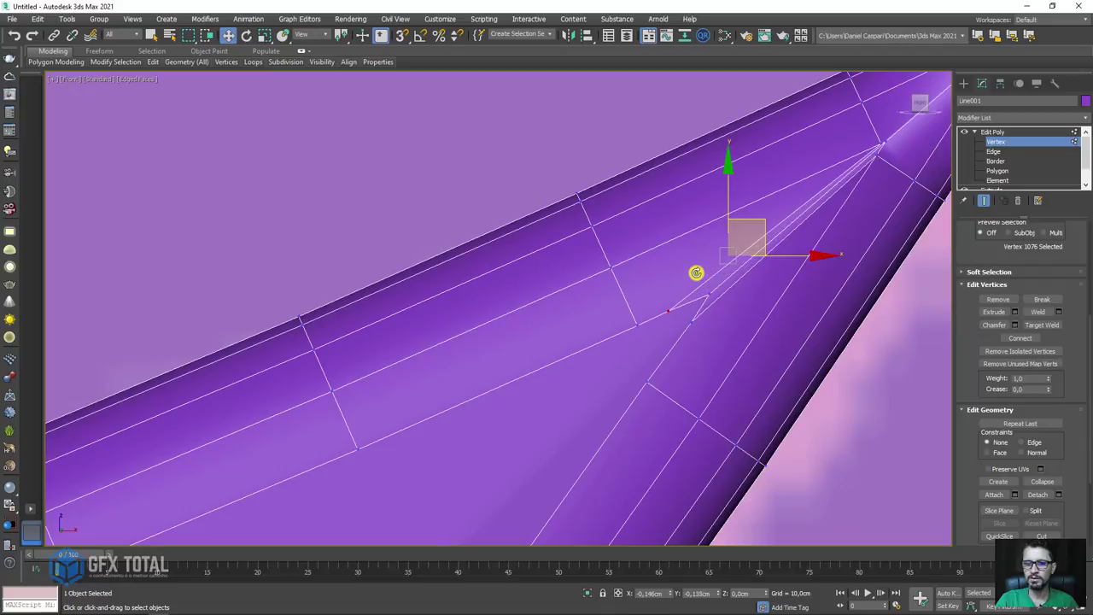
scroll(723, 298, "down", 2)
scroll(833, 207, "up", 2)
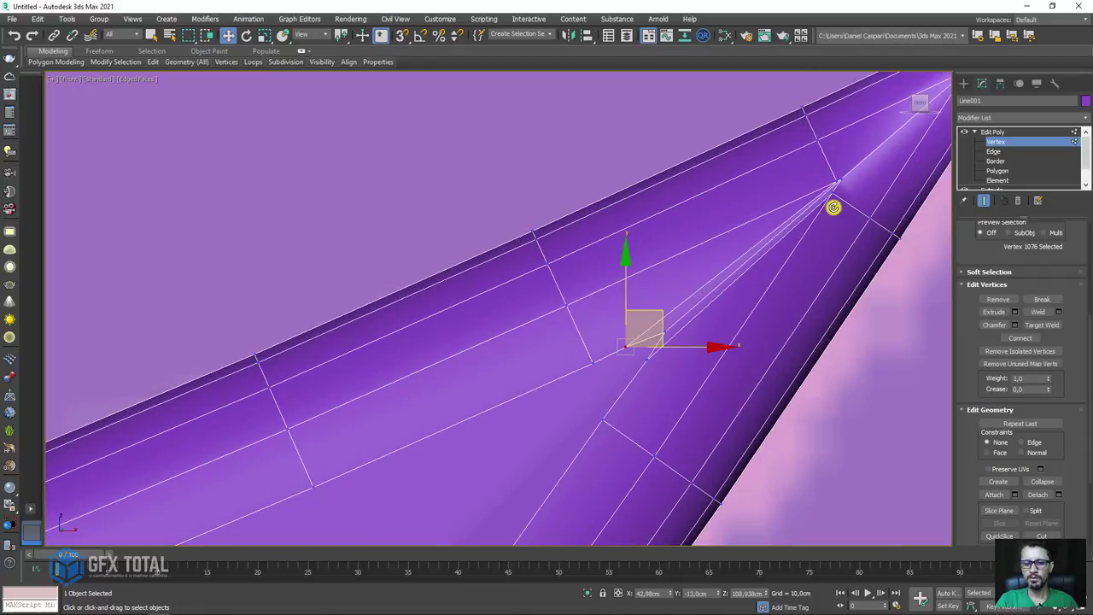
- In wireframe, region-select the stray beak-tip vertices and Collapse them into one point
key("F3")
left_click_drag(820, 175, 822, 177)
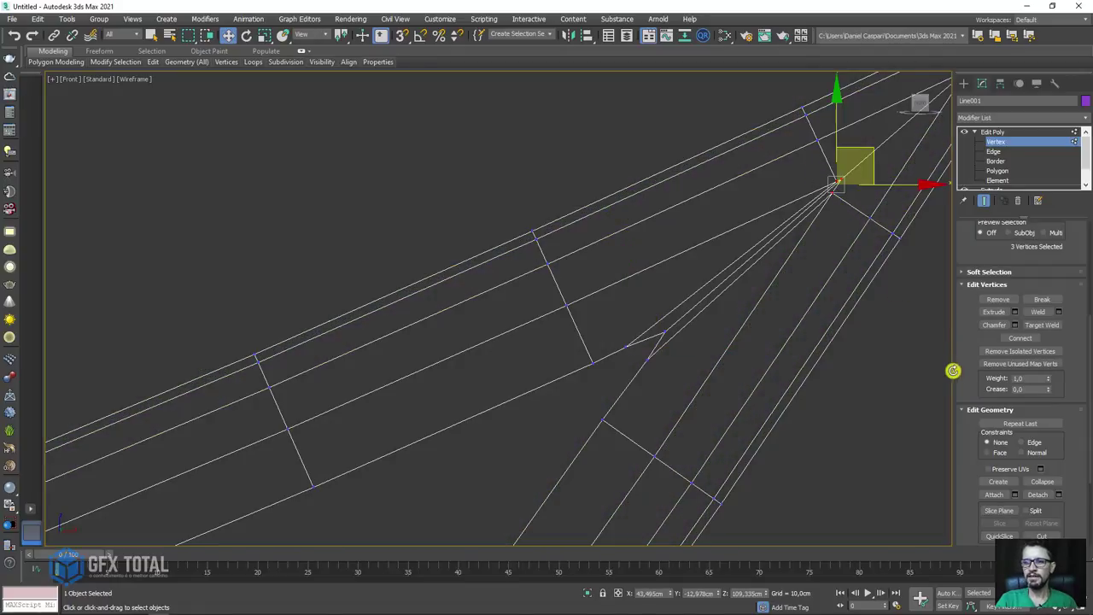
left_click_drag(970, 382, 968, 251)
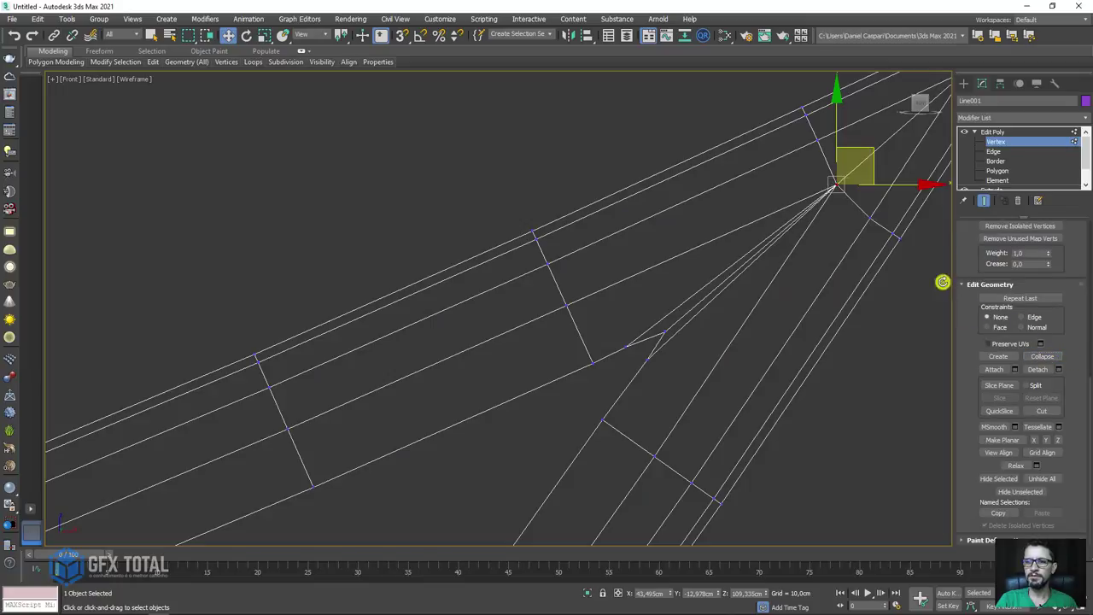
left_click_drag(652, 331, 636, 358)
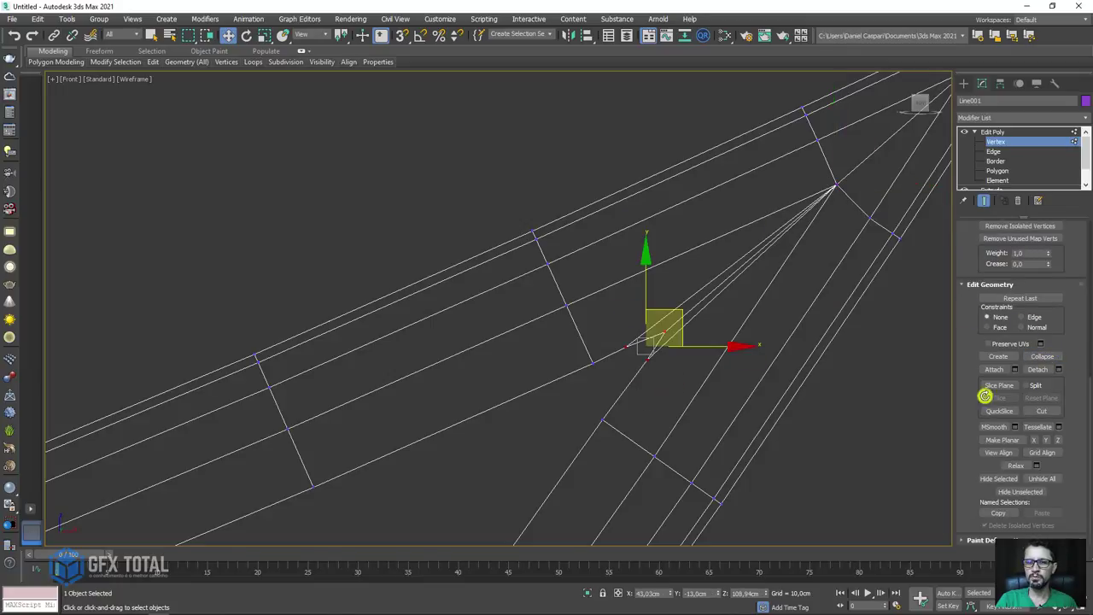
left_click(1037, 356)
key("F3")
- Pan and zoom to inspect the chamfer at another wing tip
scroll(725, 364, "down", 2)
scroll(738, 364, "down", 2)
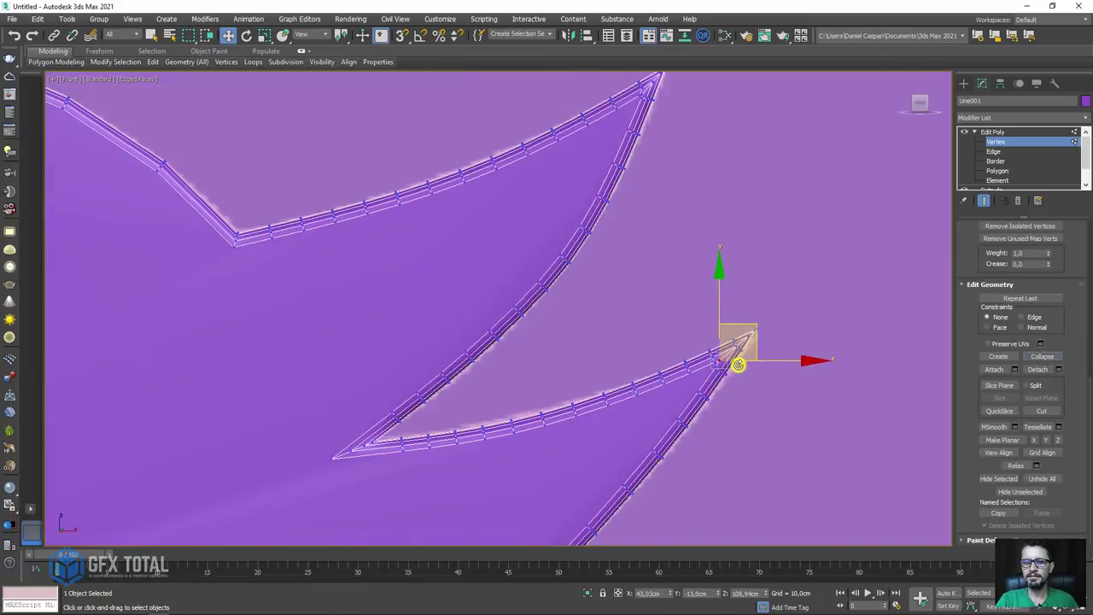
scroll(595, 449, "down", 2)
middle_click_drag(595, 449, 592, 374)
scroll(666, 334, "down", 2)
scroll(666, 290, "up", 5)
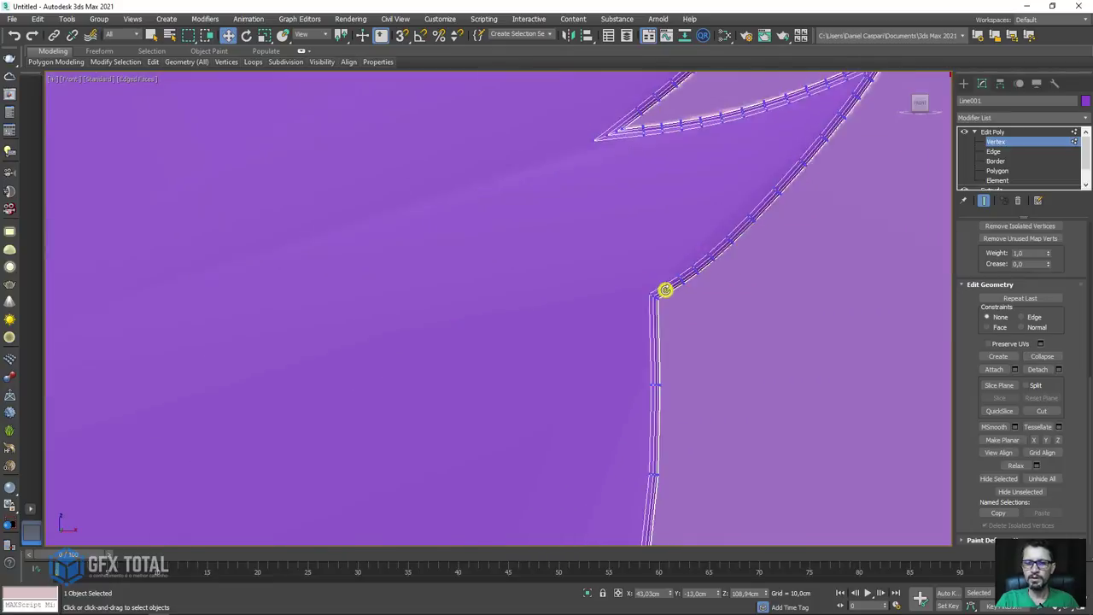
scroll(666, 289, "down", 4)
scroll(588, 239, "up", 1)
middle_click_drag(589, 239, 512, 285)
scroll(492, 302, "up", 4)
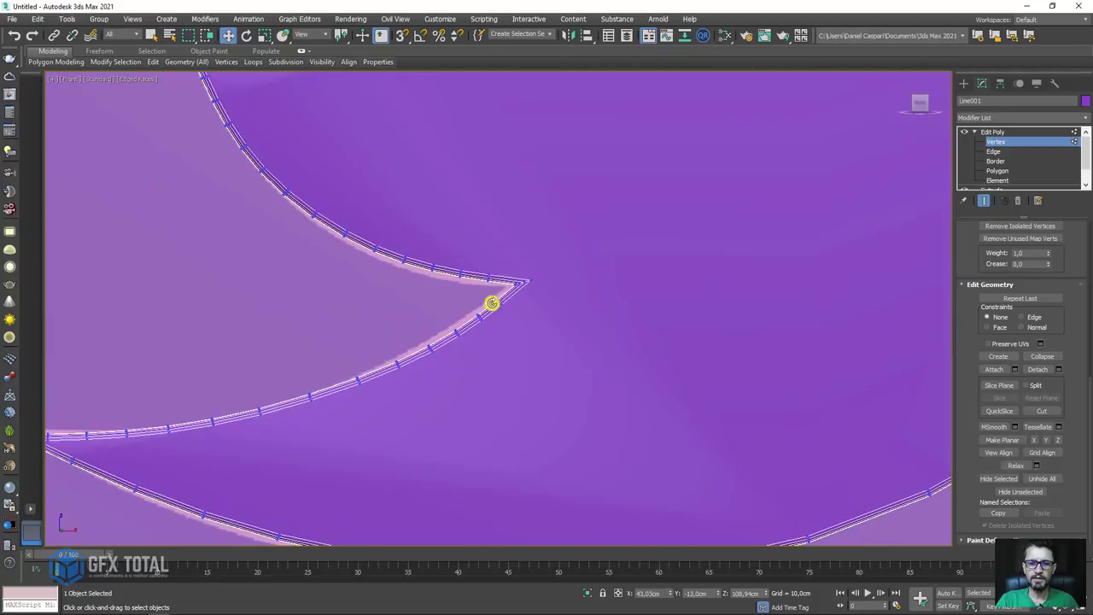
scroll(504, 299, "up", 2)
scroll(510, 315, "up", 2)
scroll(433, 190, "down", 5)
scroll(485, 261, "up", 2)
mouse_move(432, 190)
middle_mouse_down()
mouse_move(486, 262)
mouse_move(547, 295)
middle_mouse_up()
scroll(485, 261, "up", 2)
scroll(529, 268, "down", 5)
scroll(546, 296, "up", 4)
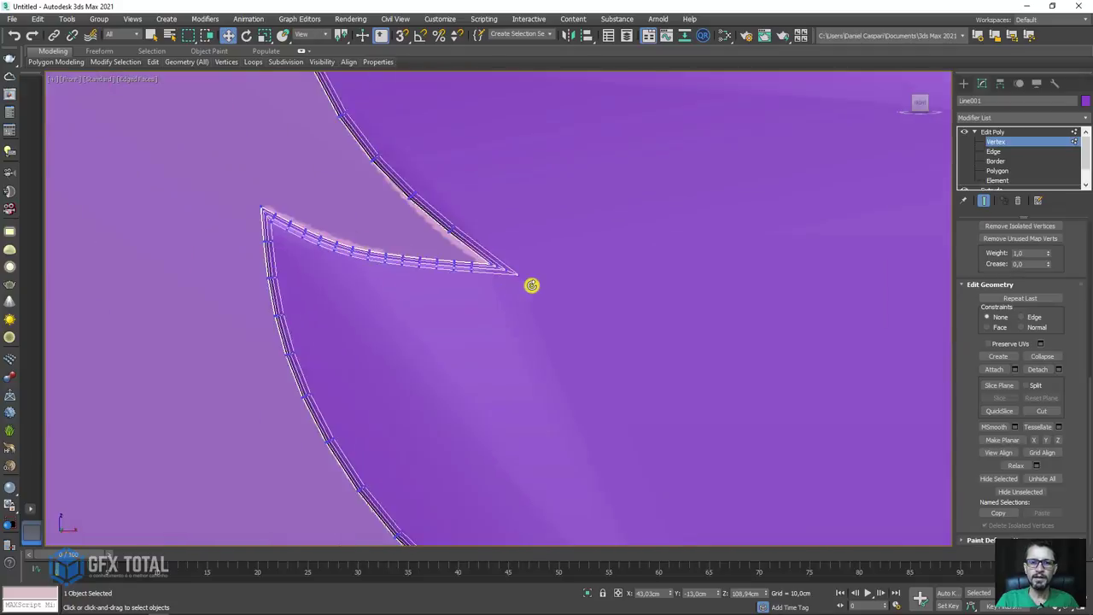
scroll(531, 285, "down", 2)
scroll(531, 287, "down", 3)
- Return to Perspective view, inspect the disc, and select the bird's front face at Polygon level
key("p")
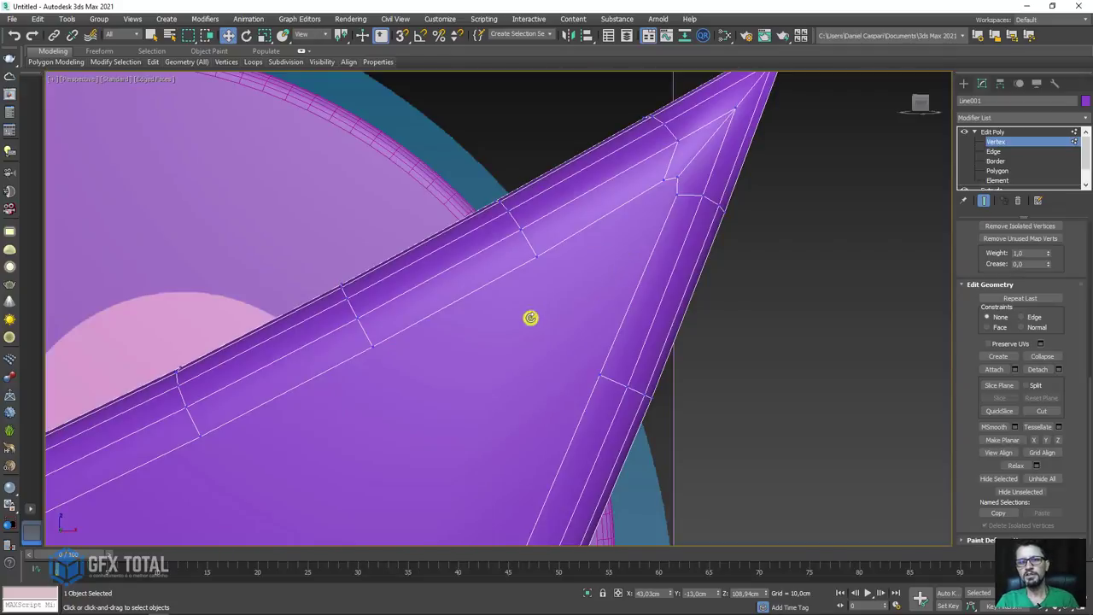
mouse_move(529, 317)
middle_mouse_down("alt")
mouse_move(478, 366)
mouse_move(651, 237)
mouse_move(552, 356)
mouse_move(586, 324)
mouse_move(567, 351)
mouse_move(541, 334)
mouse_move(594, 325)
middle_mouse_up("alt")
scroll(561, 335, "up", 2)
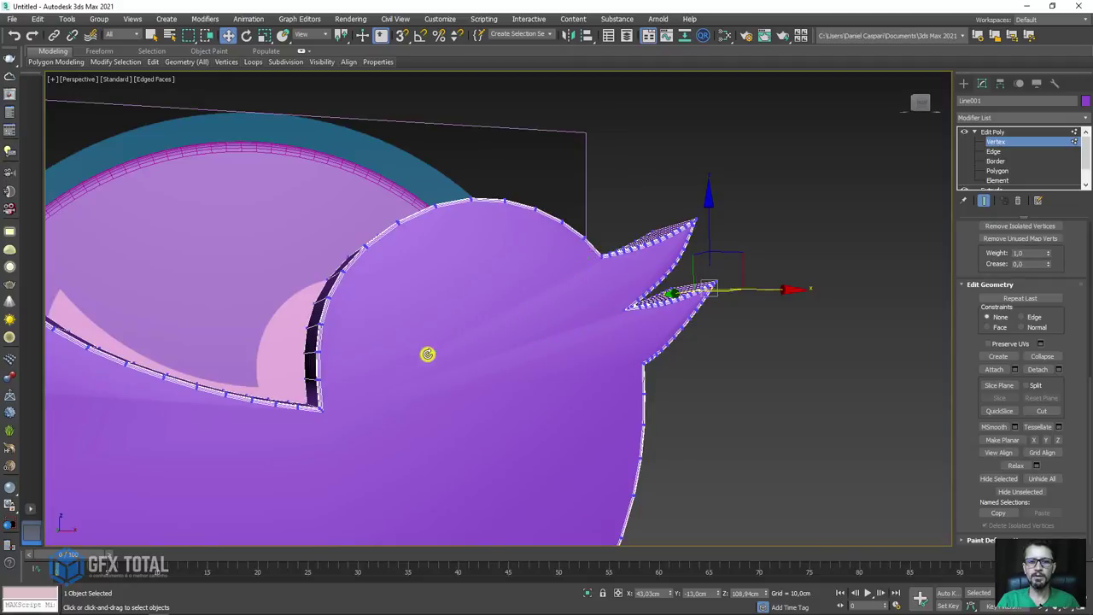
scroll(427, 353, "down", 5)
mouse_move(441, 401)
middle_mouse_down()
mouse_move(569, 296)
mouse_move(486, 320)
mouse_move(590, 310)
mouse_move(334, 307)
middle_mouse_up()
scroll(547, 307, "up", 3)
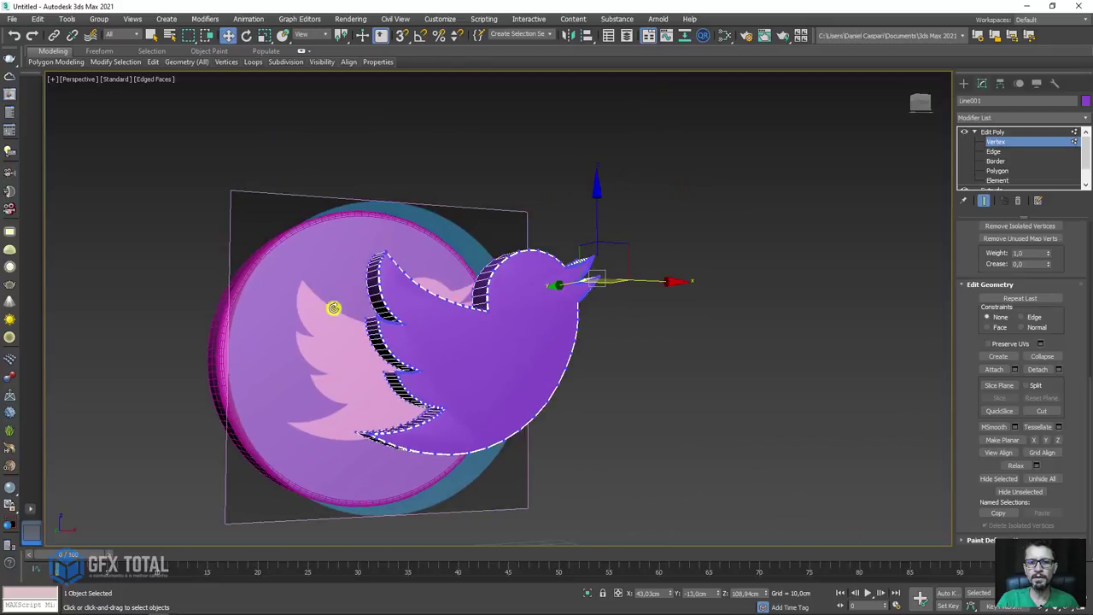
left_click(998, 170)
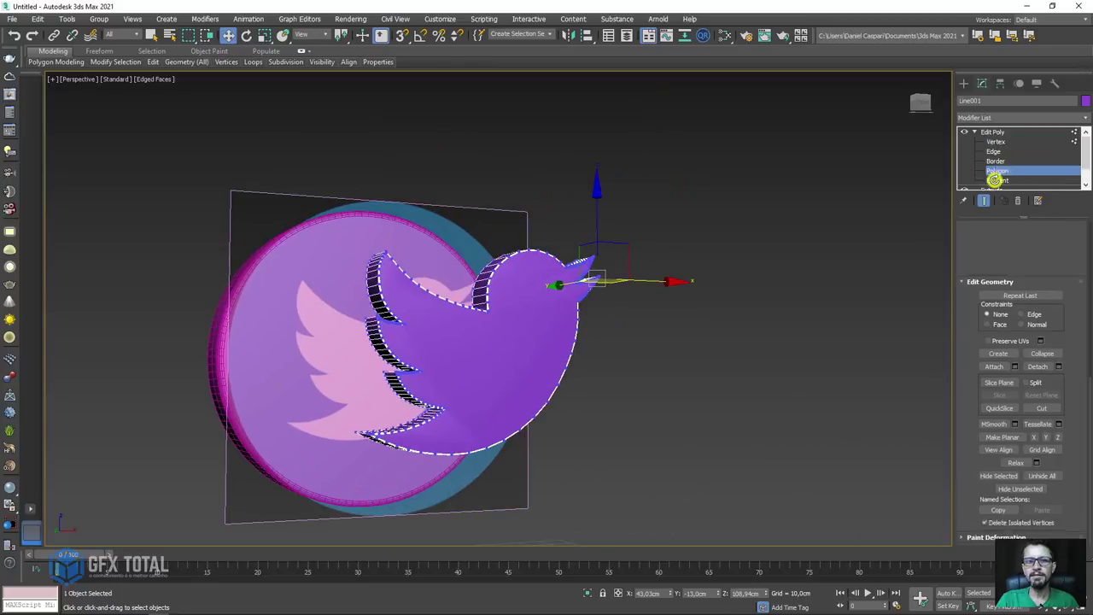
left_click(518, 352)
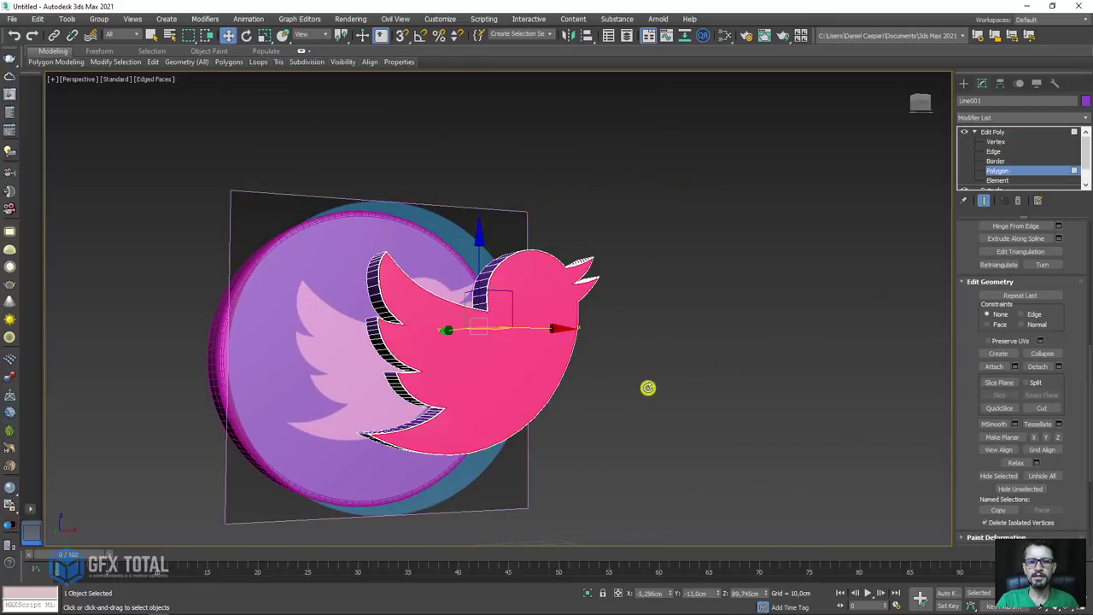
- Exit Polygon level and collapse the Edit Poly sub-object list for the whole bird
mouse_move(649, 385)
middle_mouse_down("alt")
mouse_move(592, 381)
mouse_move(598, 333)
middle_mouse_up("alt")
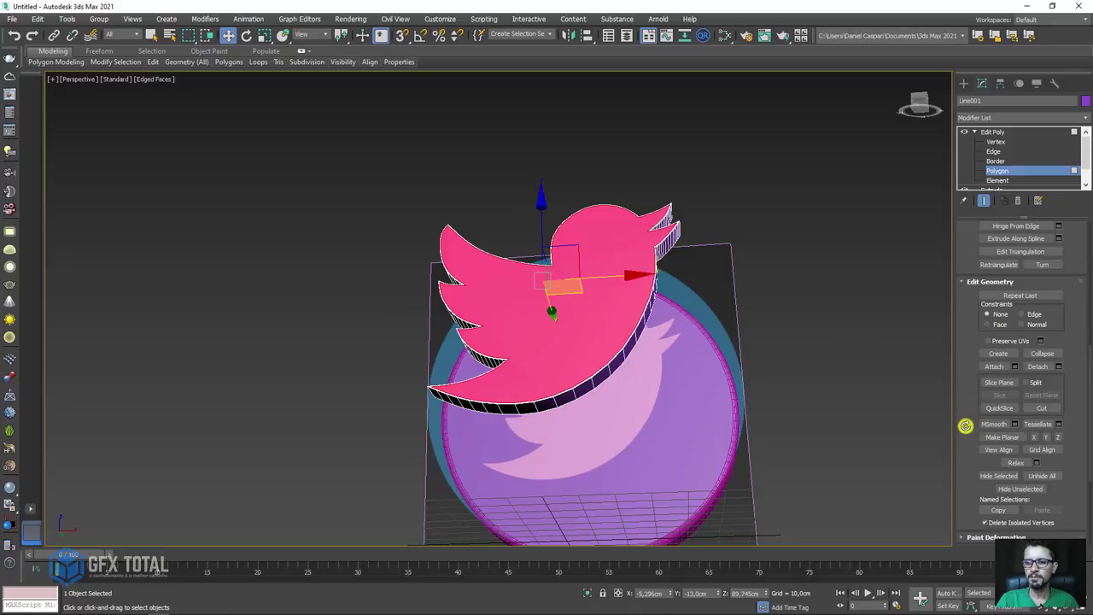
left_click_drag(963, 427, 976, 265)
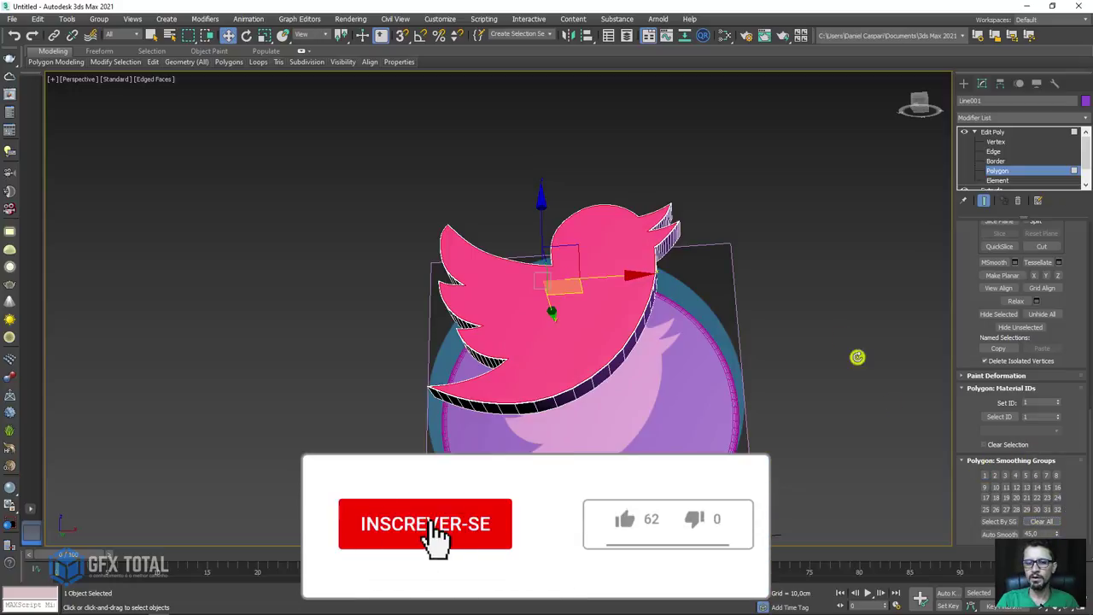
middle_click_drag(858, 357, 818, 324, "alt")
key("4")
mouse_move(720, 269)
middle_mouse_down("alt")
mouse_move(592, 290)
mouse_move(592, 325)
mouse_move(637, 345)
mouse_move(671, 308)
mouse_move(602, 315)
mouse_move(624, 349)
mouse_move(638, 349)
middle_mouse_up("alt")
scroll(591, 291, "up", 4)
scroll(624, 319, "up", 3)
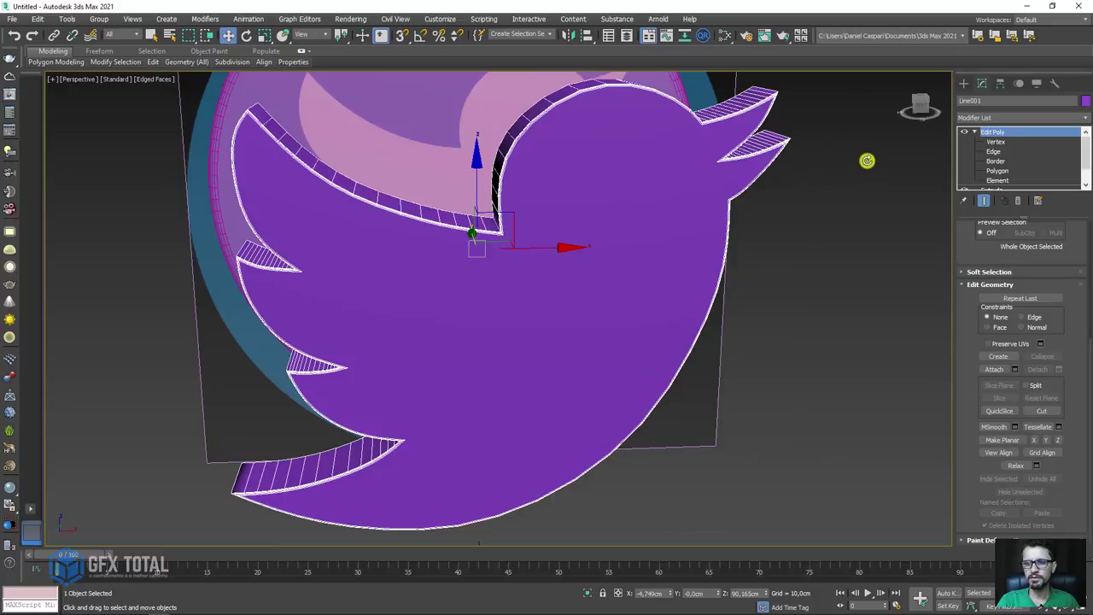
left_click(974, 131)
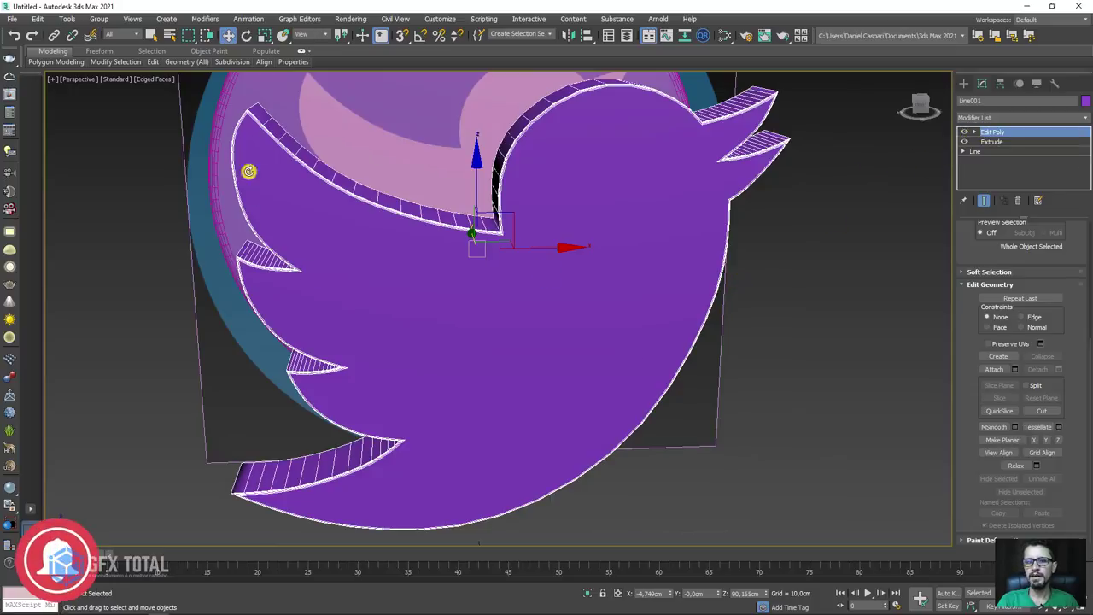
mouse_move(636, 208)
middle_mouse_down("alt")
mouse_move(598, 205)
mouse_move(672, 191)
mouse_move(675, 222)
mouse_move(643, 336)
mouse_move(624, 254)
mouse_move(771, 227)
mouse_move(928, 162)
middle_mouse_up("alt")
- Leave Polygon level and orbit to a side view of the disc and bird
left_click(972, 131)
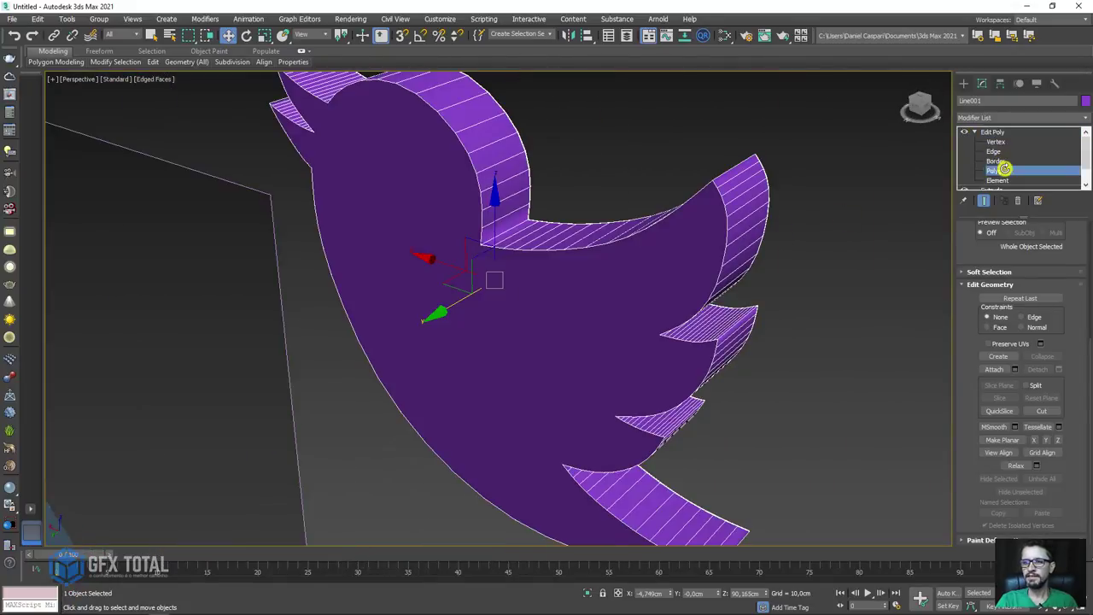
left_click(997, 170)
left_click(1008, 130)
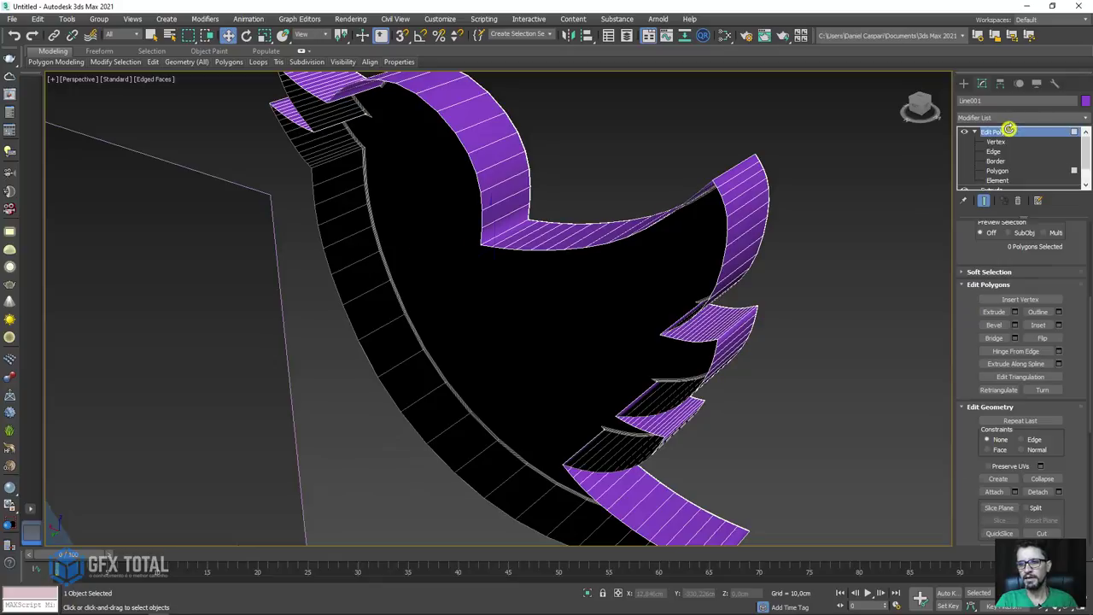
scroll(798, 217, "down", 5)
mouse_move(798, 217)
middle_mouse_down("alt")
mouse_move(722, 256)
mouse_move(725, 273)
middle_mouse_up("alt")
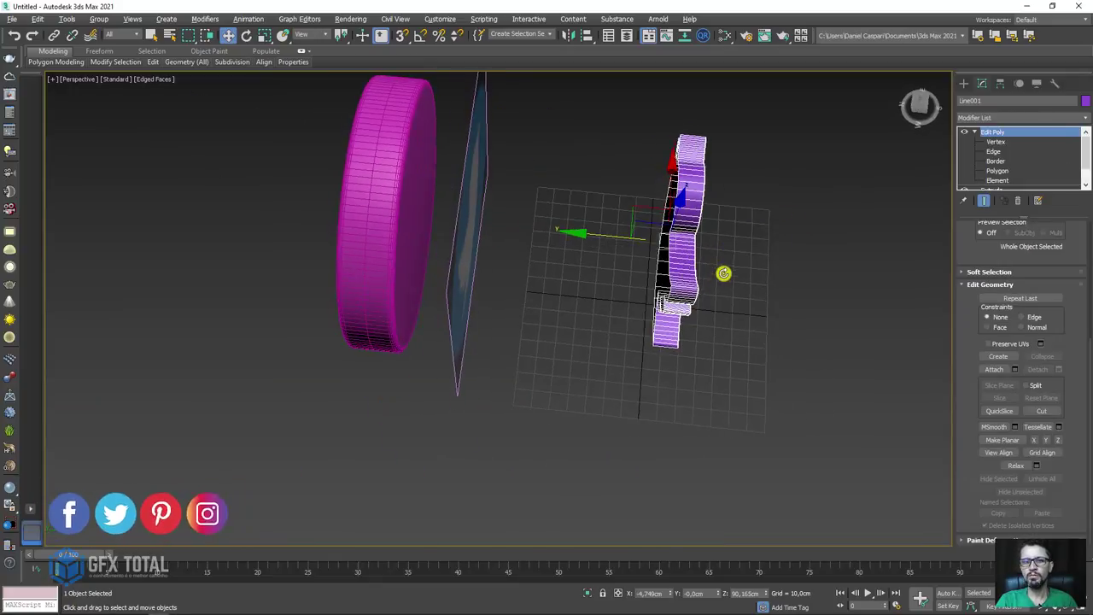
left_click(366, 205)
middle_click_drag(315, 208, 532, 214, "alt")
- Select Line001 and move it along Y until it sits flush against Circle001
left_click(666, 210)
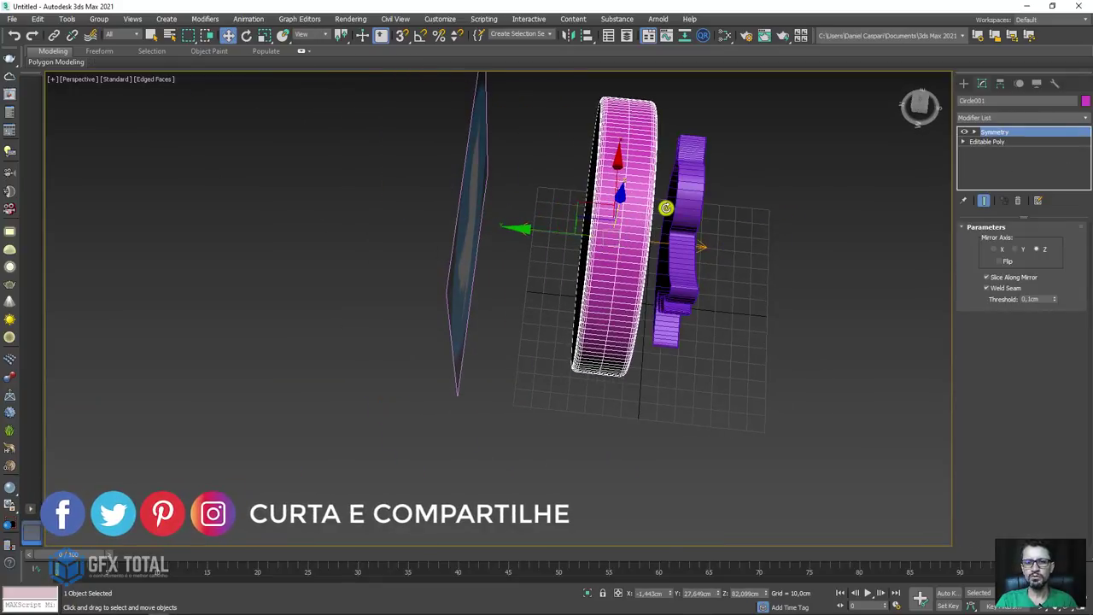
scroll(650, 252, "up", 3)
left_click_drag(532, 217, 450, 224)
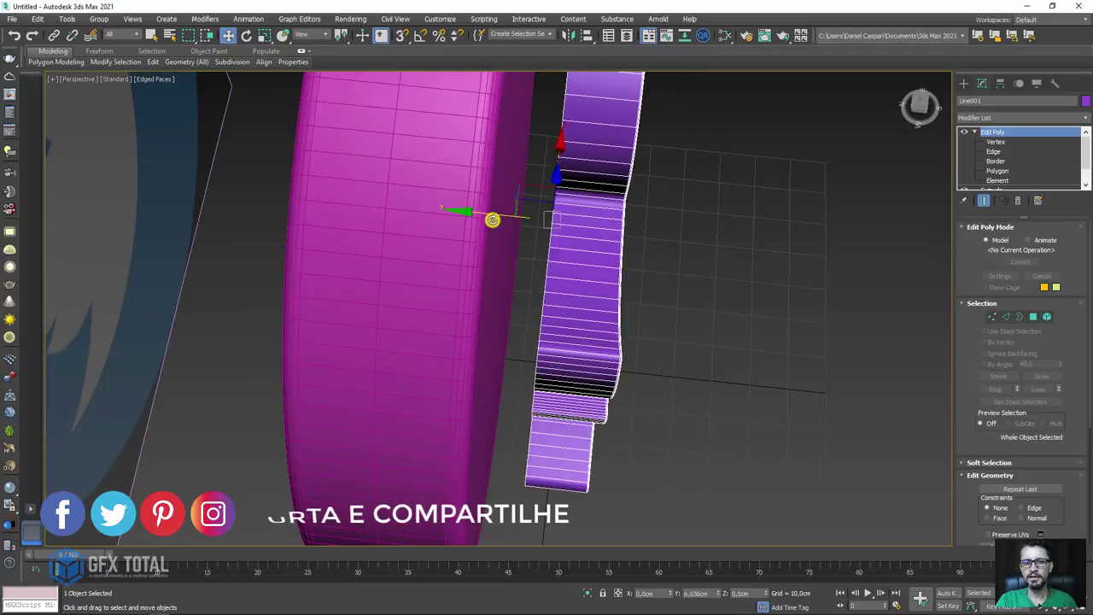
scroll(461, 225, "down", 3)
scroll(532, 224, "down", 2)
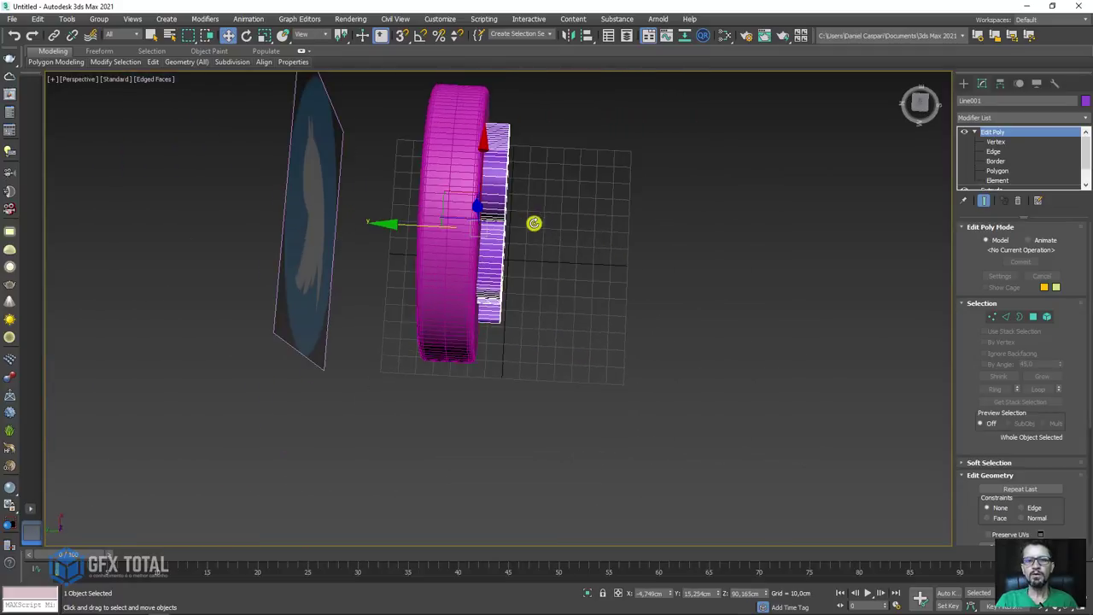
scroll(586, 340, "down", 2)
mouse_move(564, 303)
left_mouse_down()
mouse_move(553, 219)
mouse_move(423, 294)
mouse_move(444, 298)
left_mouse_up()
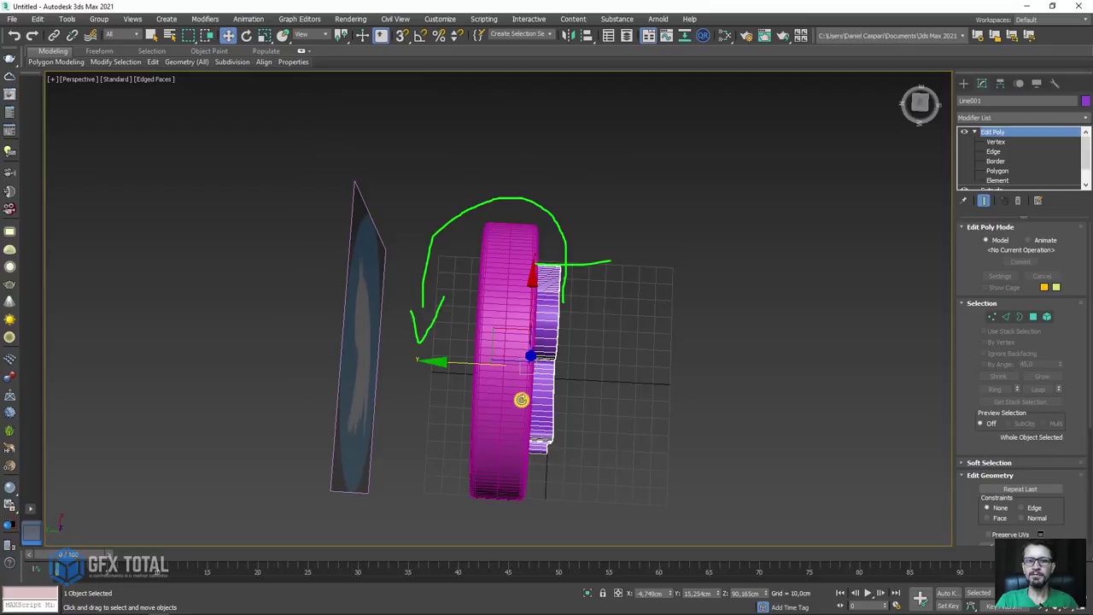
key("Escape")
mouse_move(675, 449)
middle_mouse_down("alt")
mouse_move(641, 422)
mouse_move(624, 371)
mouse_move(657, 370)
middle_mouse_up("alt")
scroll(579, 367, "up", 2)
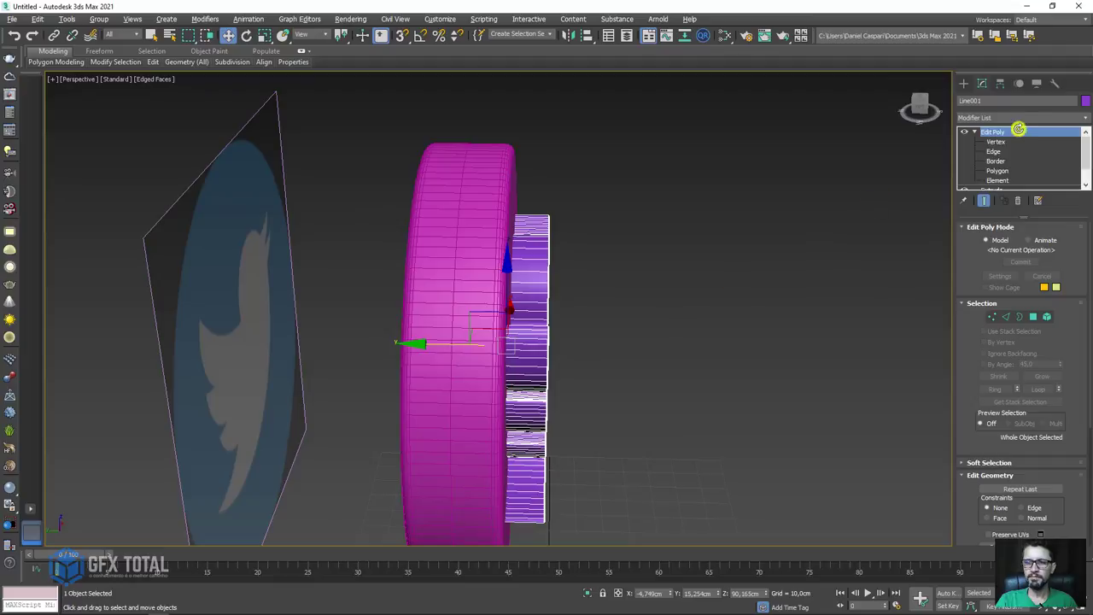
- Using Affect Pivot Only, align the bird's pivot to Circle001's Pivot Point
left_click(1001, 84)
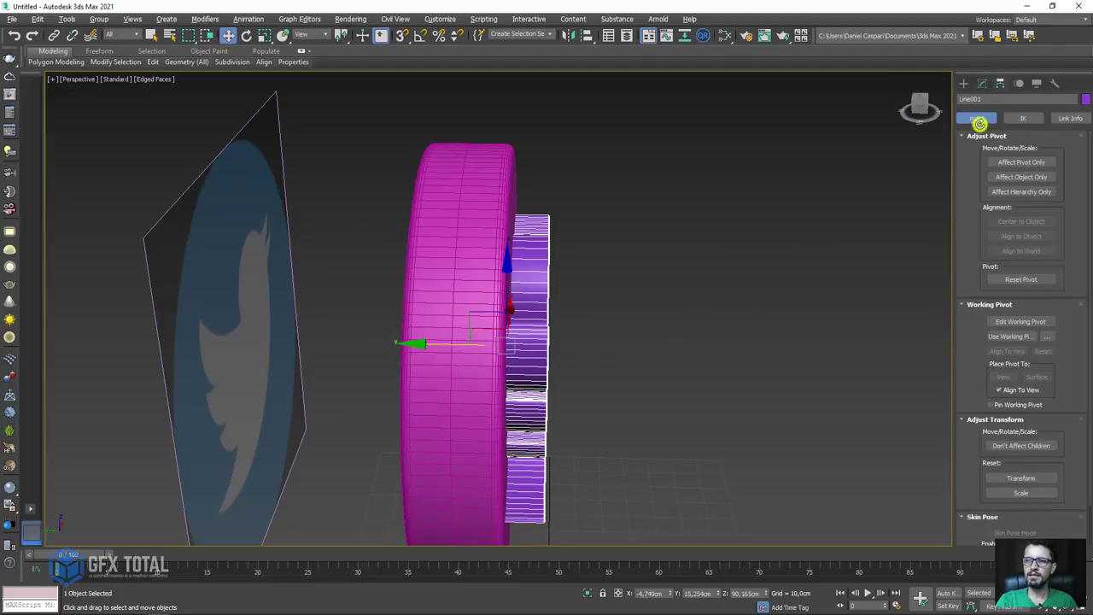
left_click(1018, 161)
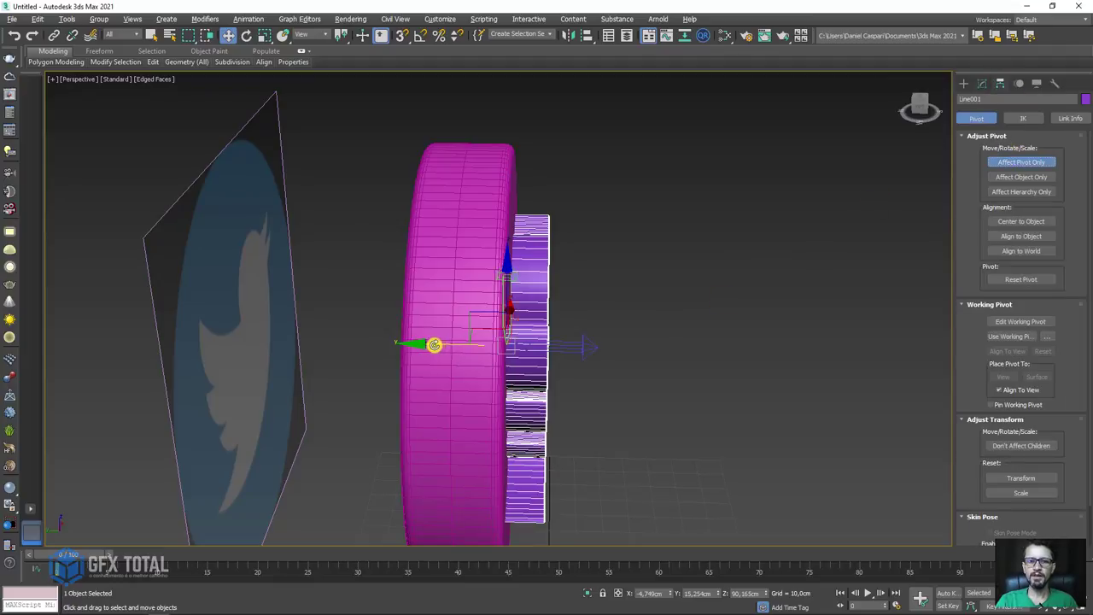
left_click_drag(435, 344, 622, 344)
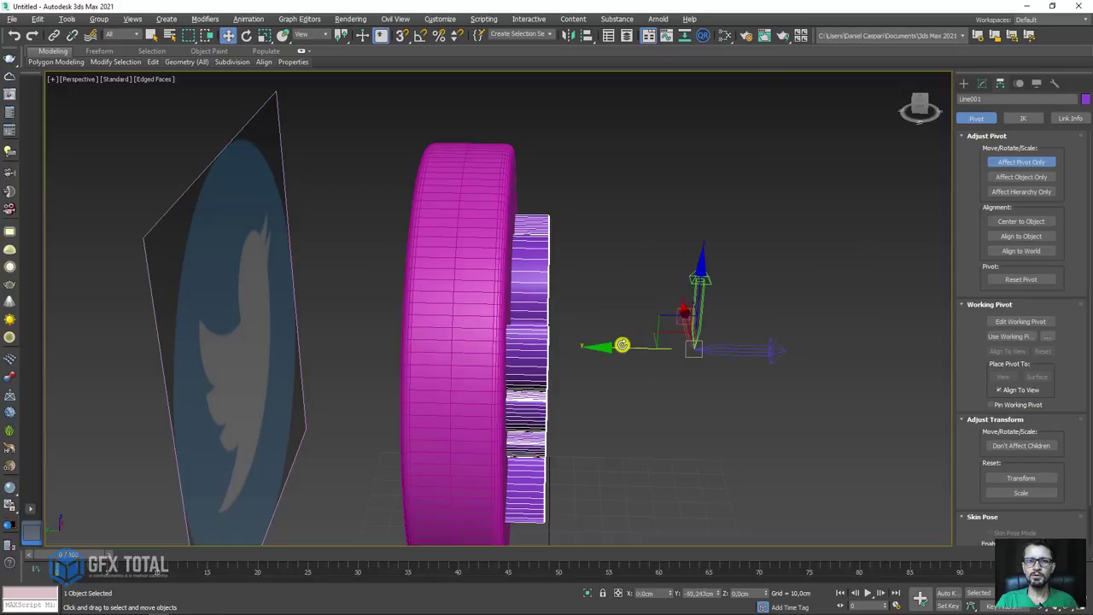
left_click(587, 35)
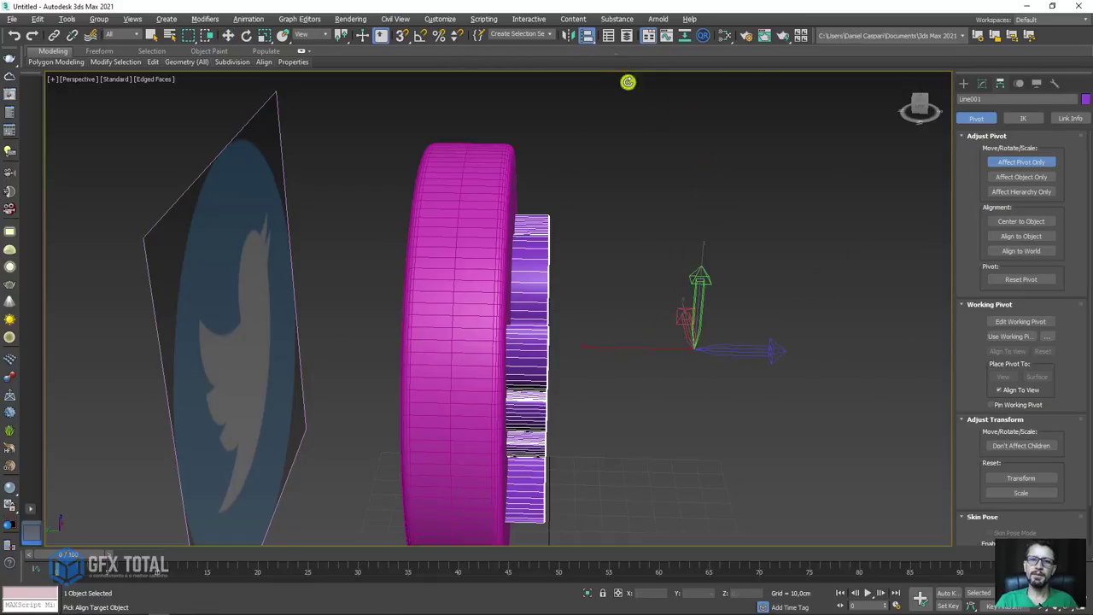
left_click(487, 188)
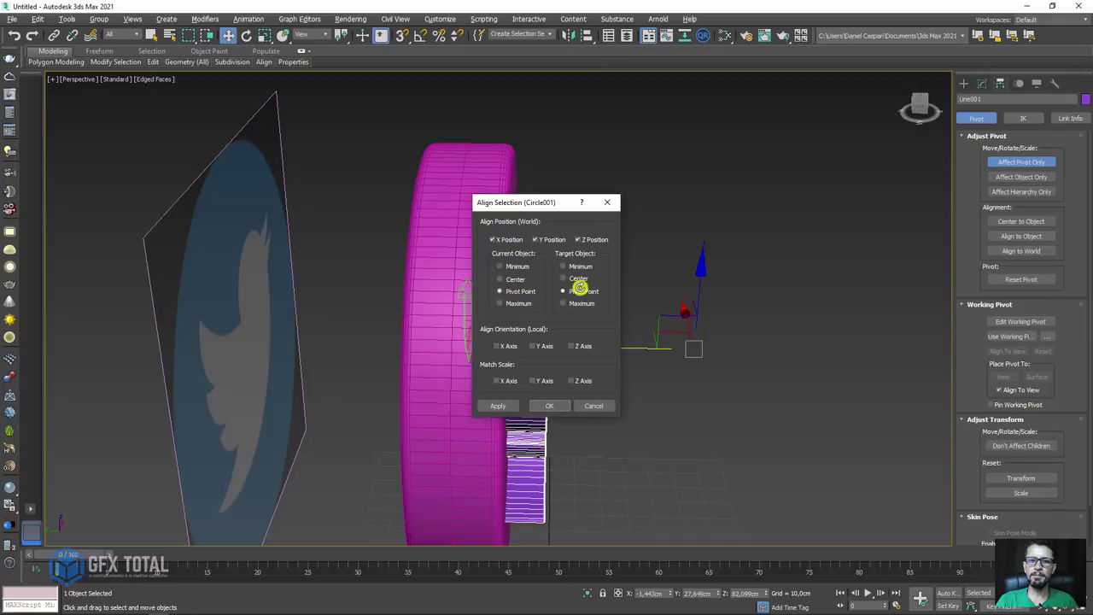
left_click_drag(523, 202, 815, 154)
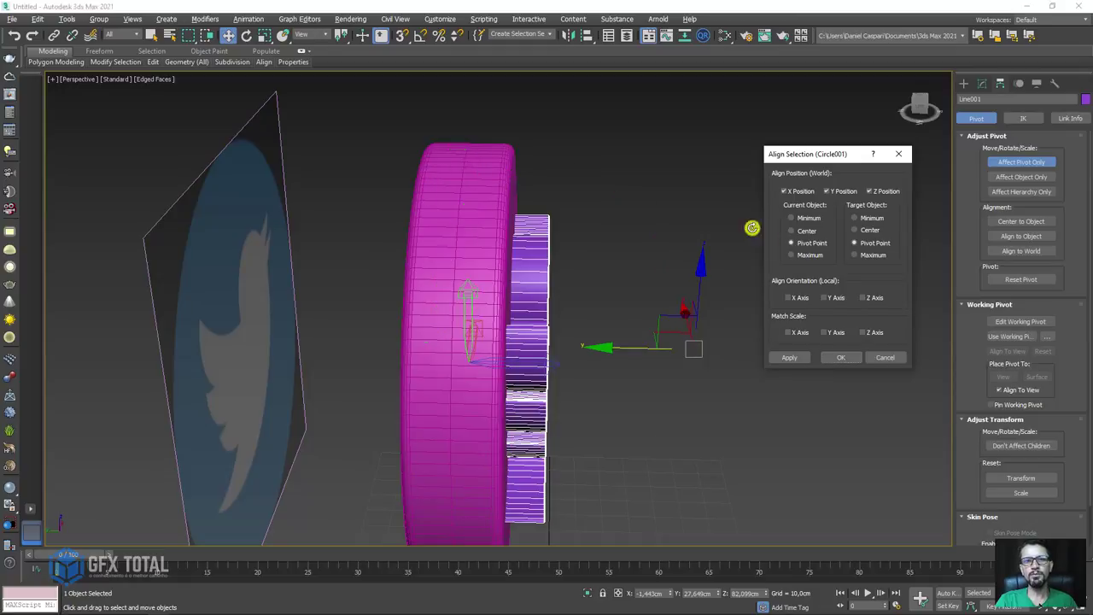
left_click(835, 355)
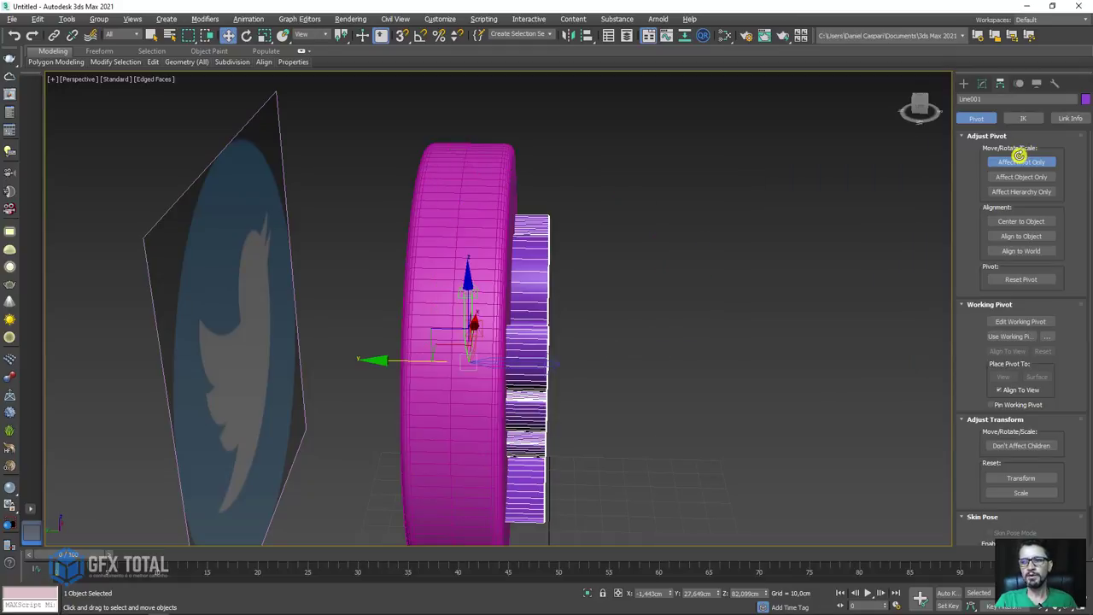
left_click(1019, 161)
- Rotate the bird about 180° around the disc's centre to its opposite face
scroll(569, 286, "down", 3)
mouse_move(569, 285)
middle_mouse_down("alt")
mouse_move(678, 316)
mouse_move(622, 351)
middle_mouse_up("alt")
scroll(526, 358, "up", 3)
key("e")
mouse_move(521, 361)
left_mouse_down()
mouse_move(698, 253)
mouse_move(695, 298)
left_mouse_up()
mouse_move(695, 298)
middle_mouse_down("alt")
mouse_move(655, 336)
mouse_move(615, 339)
mouse_move(678, 327)
mouse_move(628, 378)
middle_mouse_up("alt")
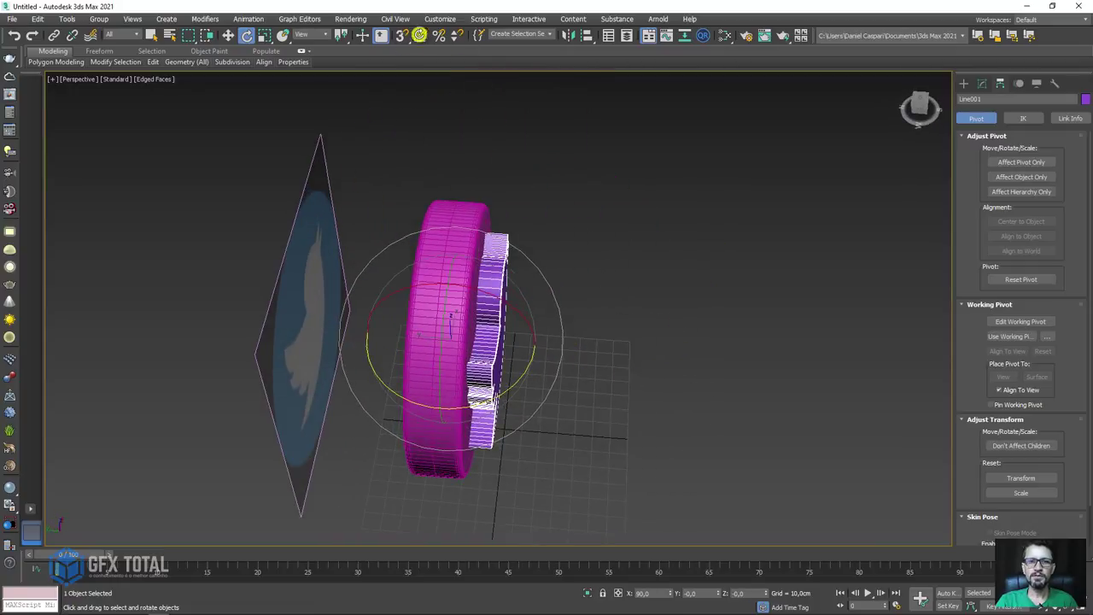
- With Angle Snap on, Shift-rotate Line001 180° to clone it as copy Line002
left_click(421, 35)
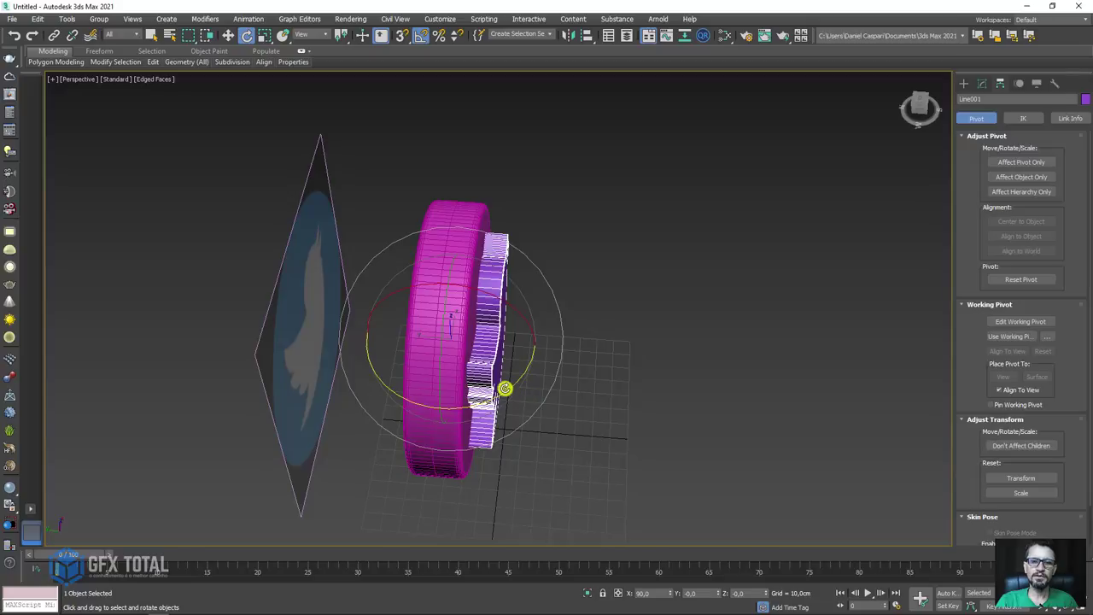
scroll(502, 394, "up", 2)
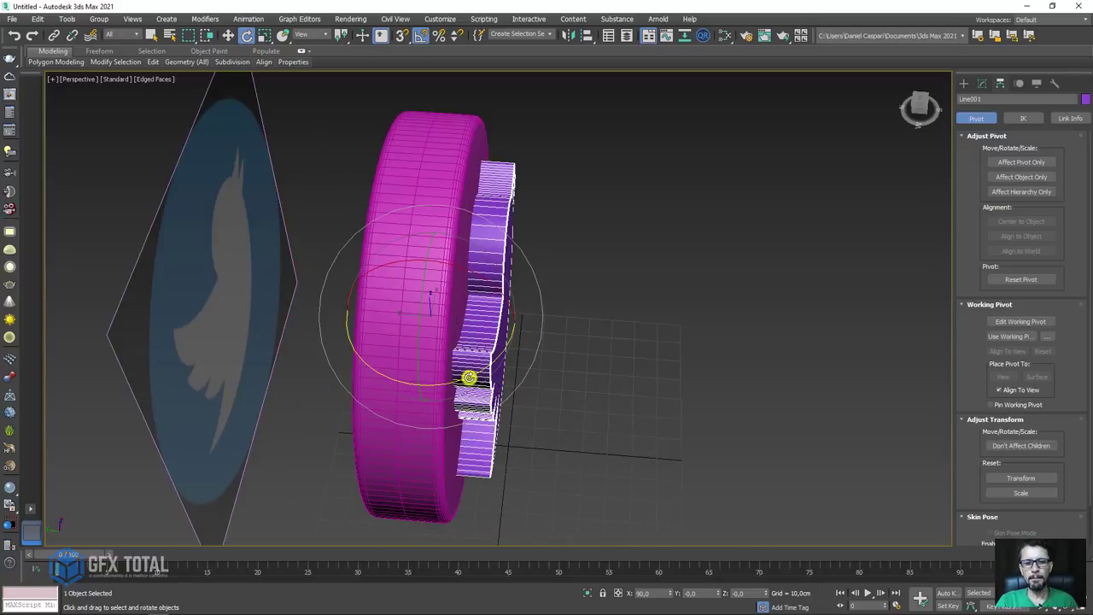
left_click_drag(461, 381, 549, 332, "shift")
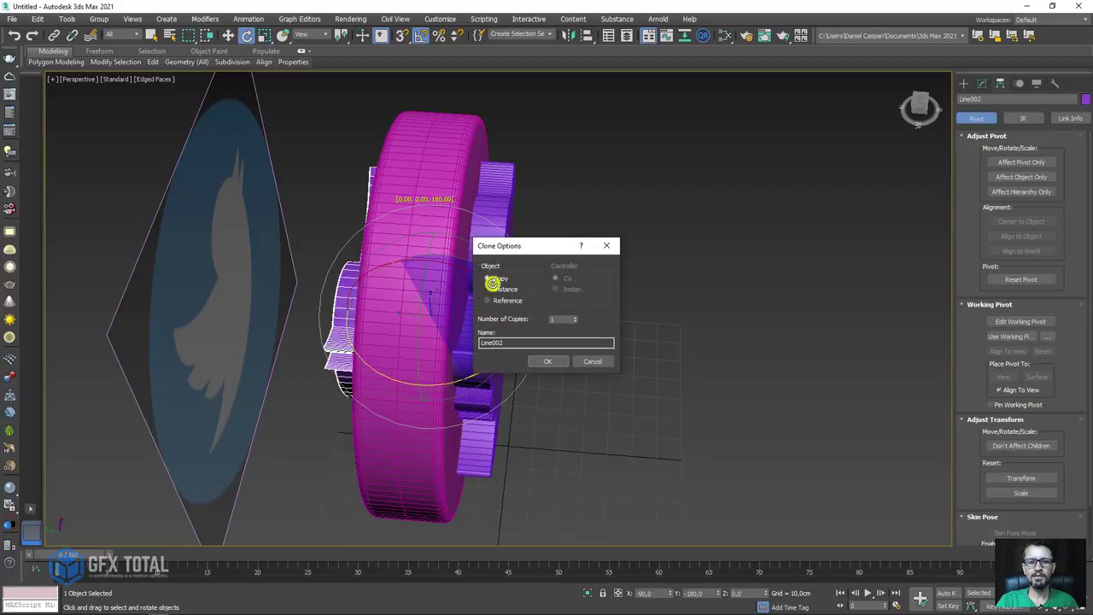
left_click(553, 362)
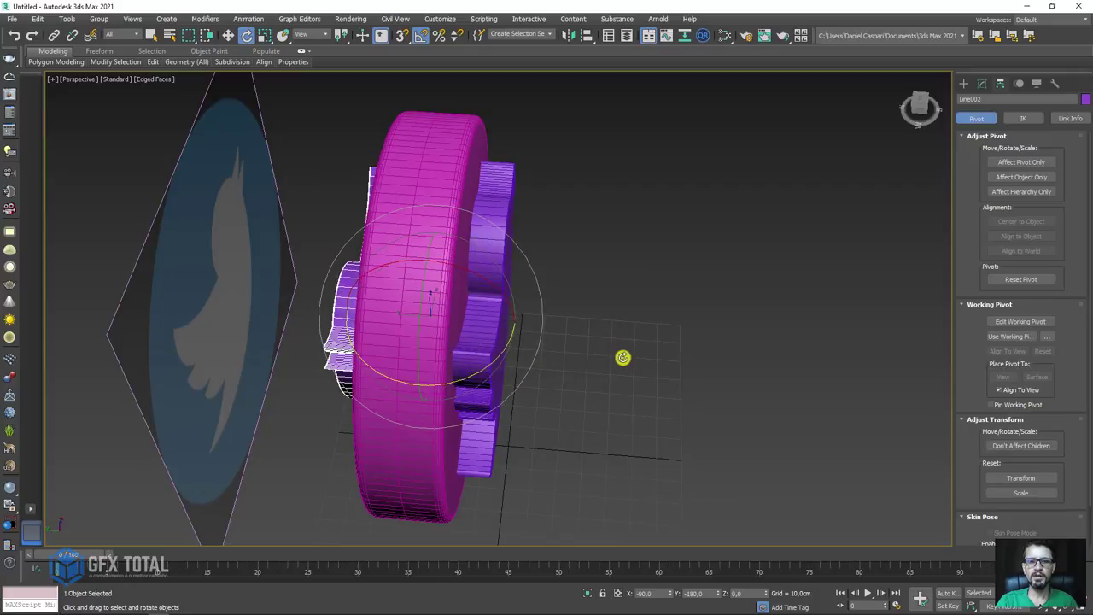
- Select the pink disc and spin it to check both birds
mouse_move(622, 359)
middle_mouse_down("alt")
mouse_move(590, 367)
mouse_move(510, 322)
mouse_move(526, 320)
middle_mouse_up("alt")
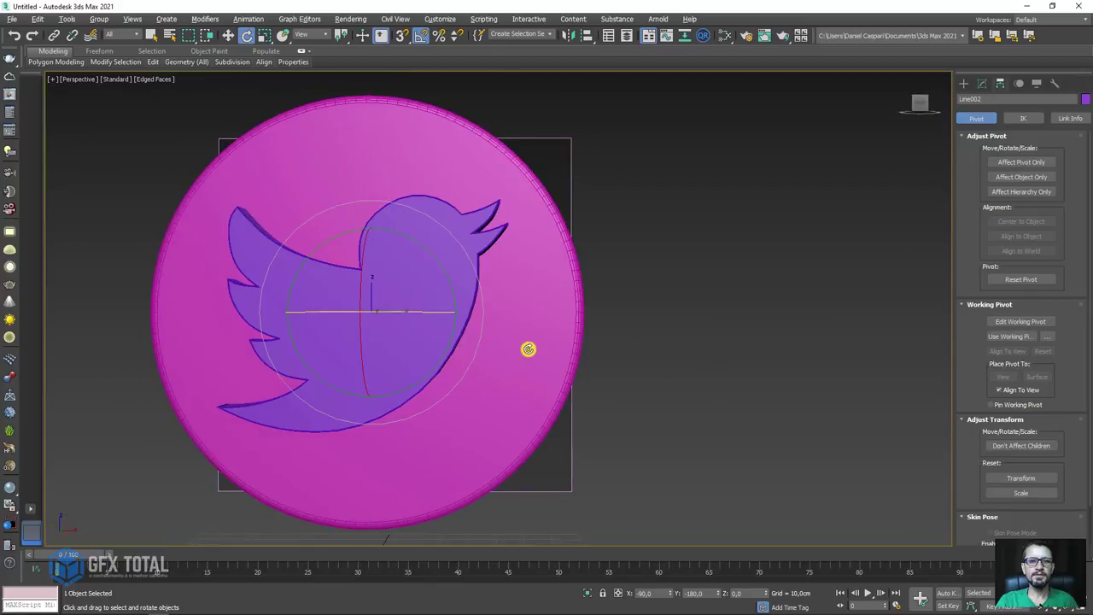
left_click(534, 291)
scroll(523, 299, "down", 4)
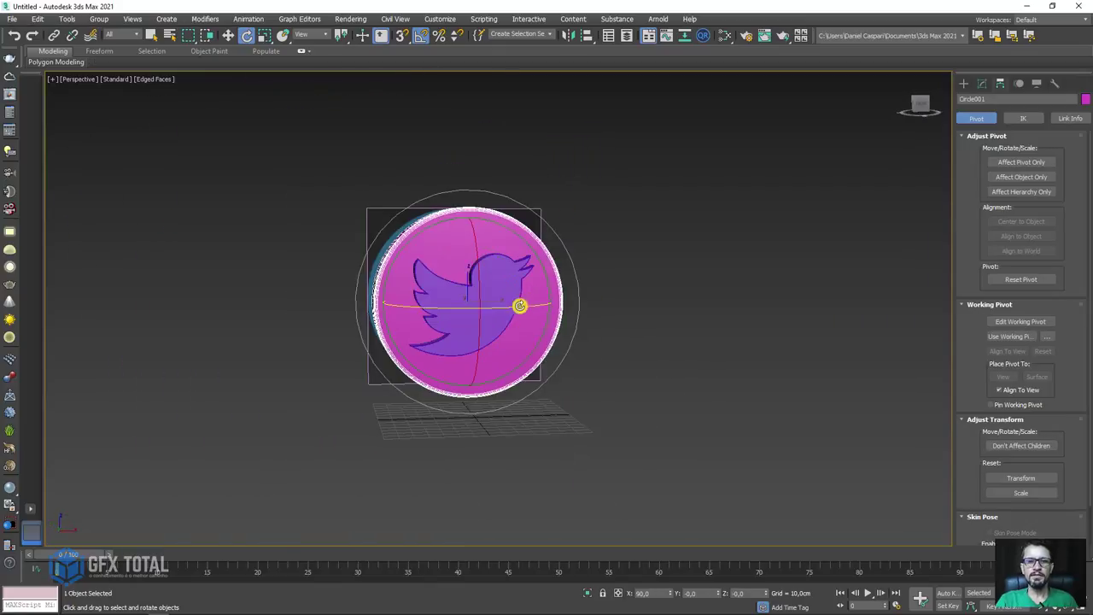
mouse_move(503, 307)
left_mouse_down()
mouse_move(622, 305)
mouse_move(519, 317)
mouse_move(500, 314)
mouse_move(614, 315)
mouse_move(492, 310)
mouse_move(456, 292)
mouse_move(559, 298)
left_mouse_up()
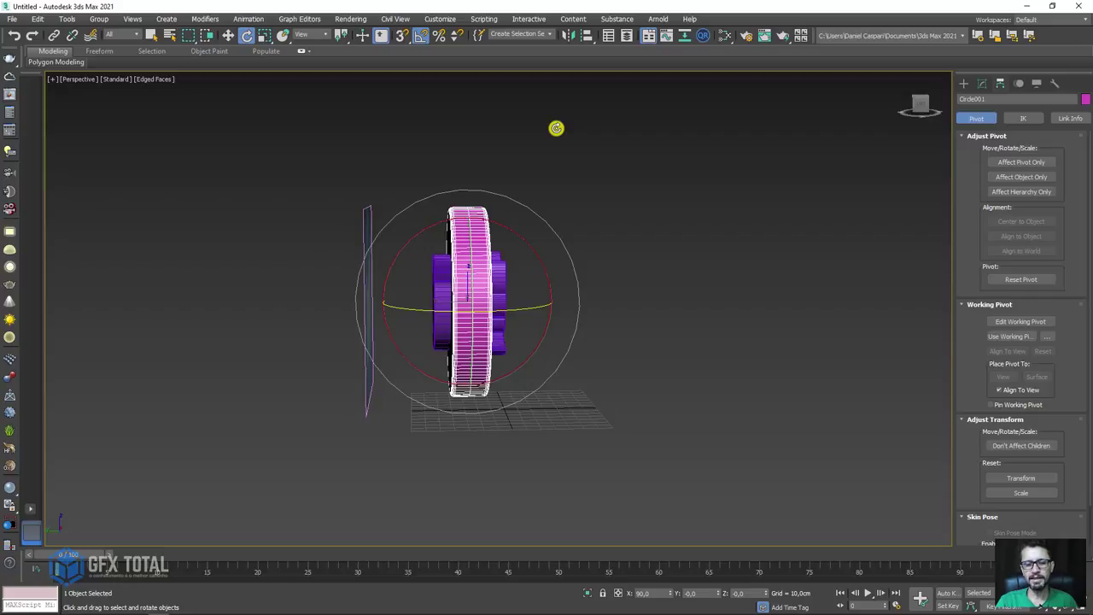
- Link both birds to Circle001 and rotate the coin 90° on X to face front
left_click(439, 319, "ctrl")
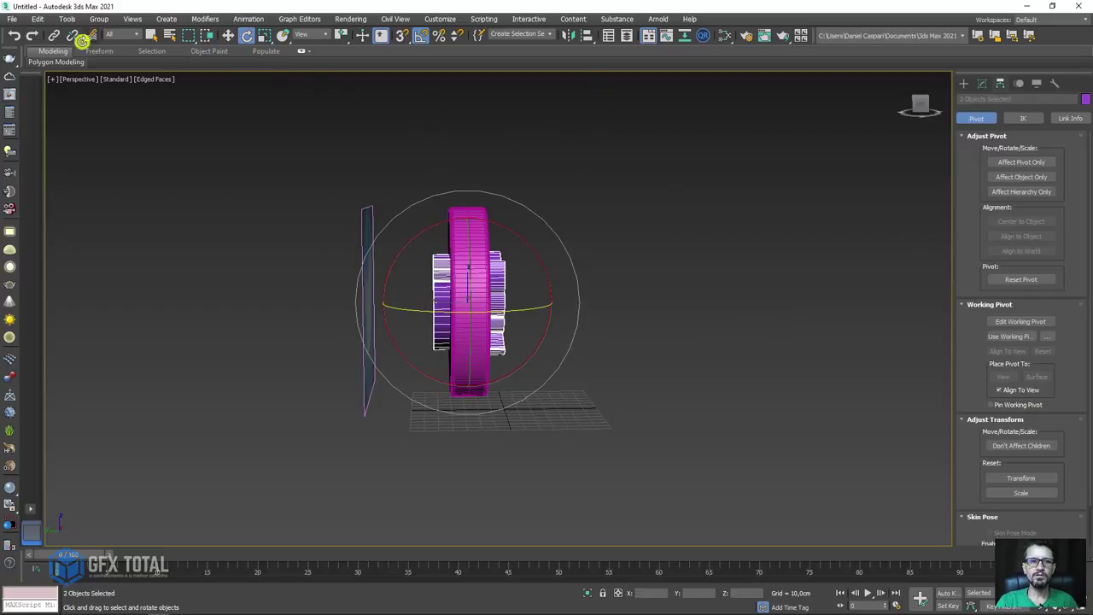
left_click(55, 34)
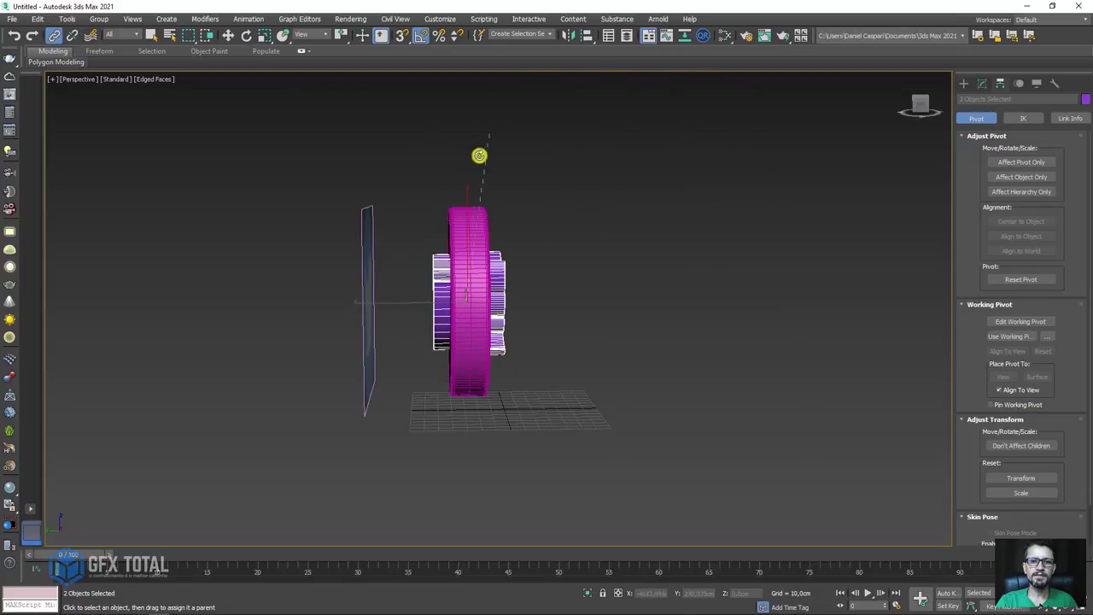
left_click(478, 231)
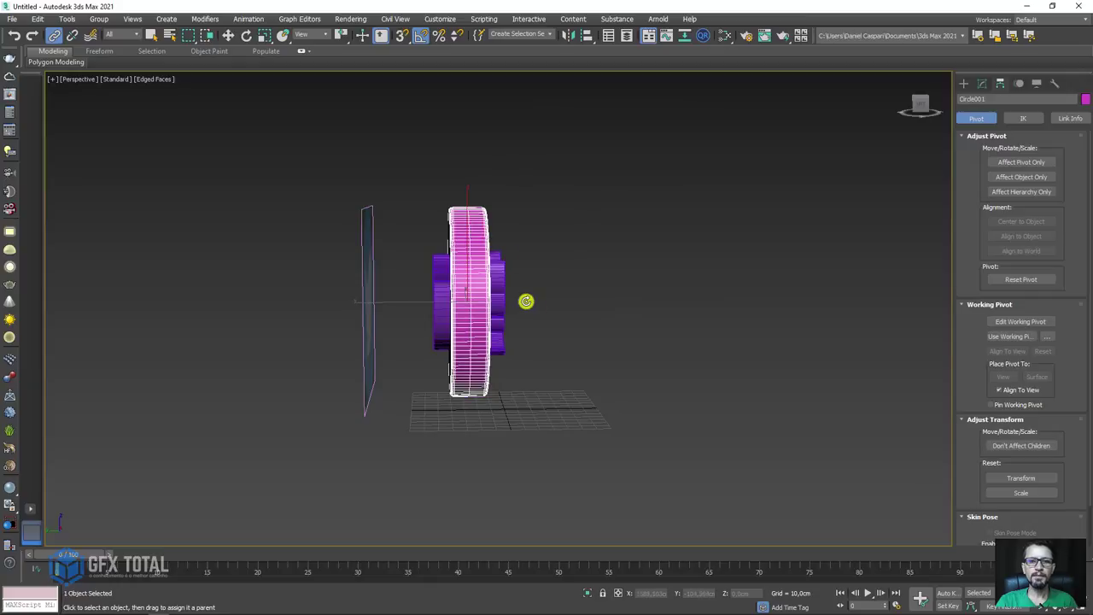
key("e")
left_click_drag(497, 310, 619, 335)
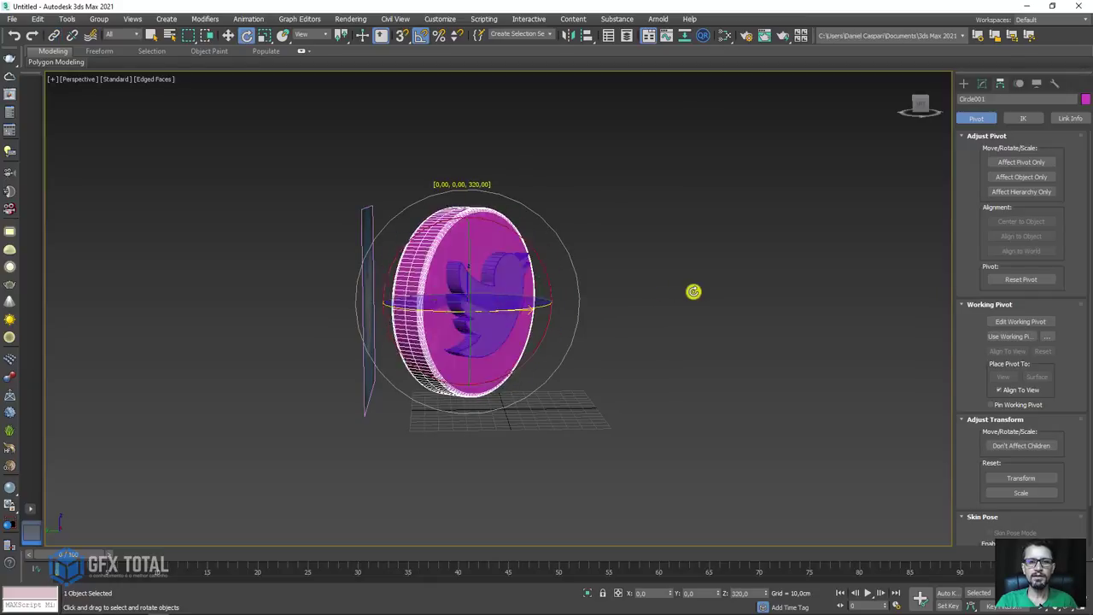
scroll(470, 320, "up", 4)
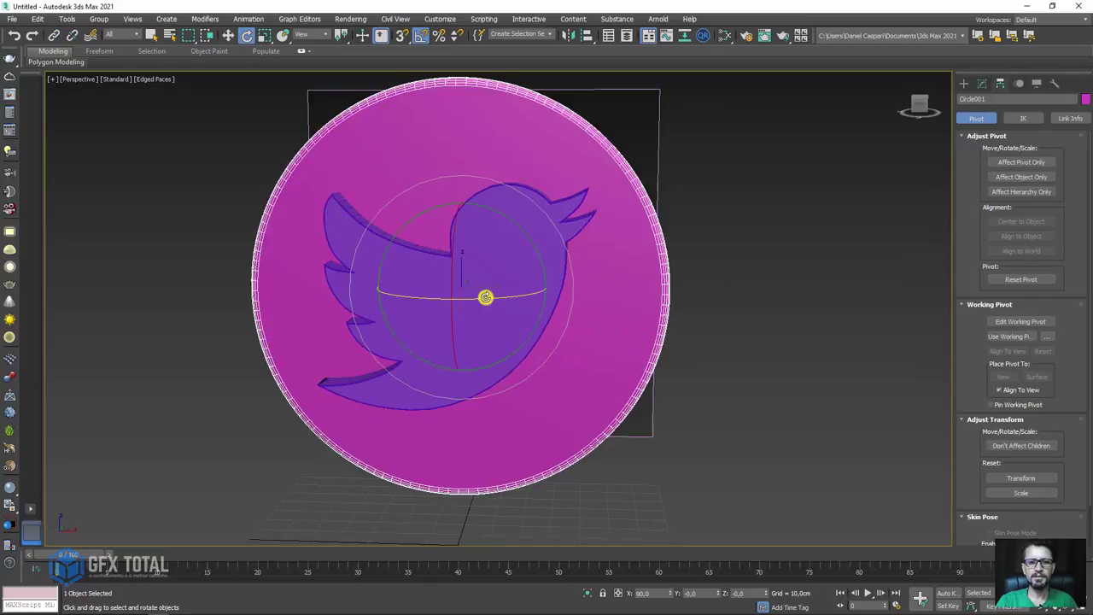
middle_click_drag(485, 297, 737, 305, "alt")
scroll(723, 328, "down", 5)
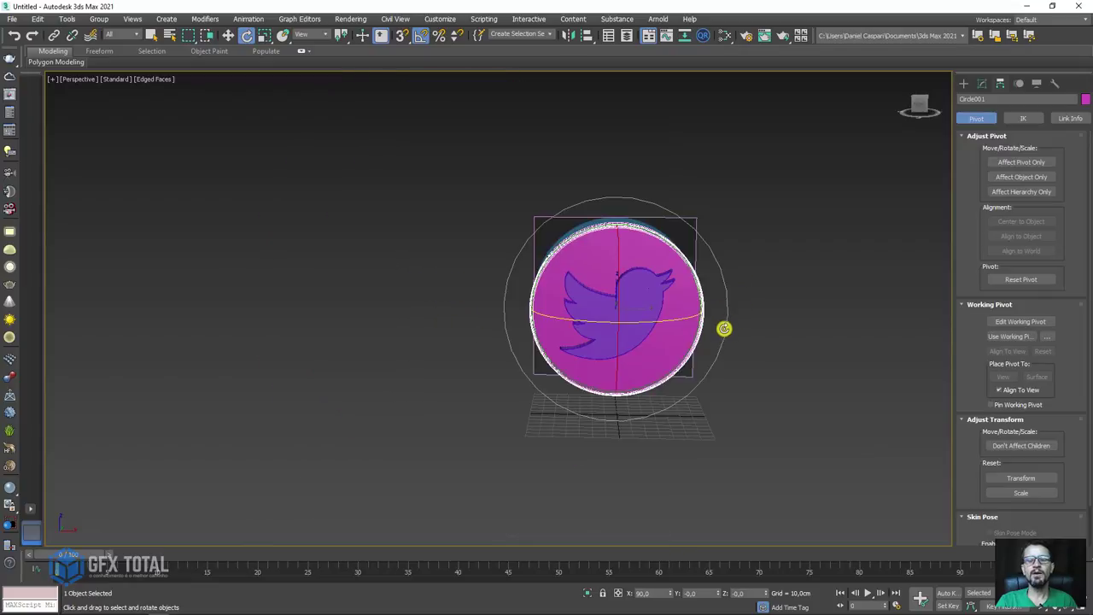
- Move the Plane001 reference image plane far to the left of the coin
key("ctrl+z")
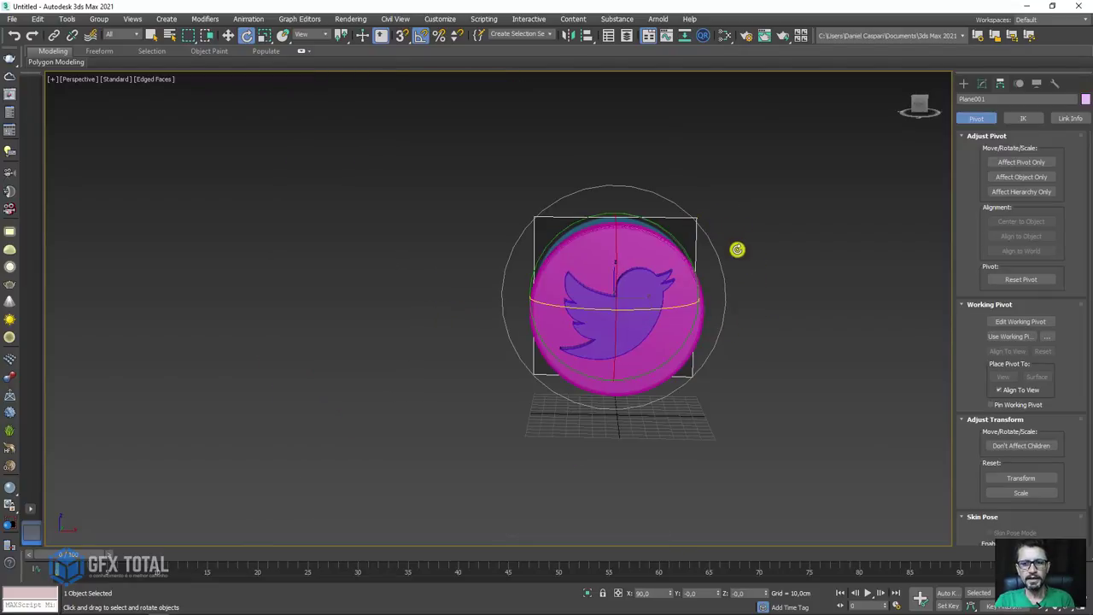
key("w")
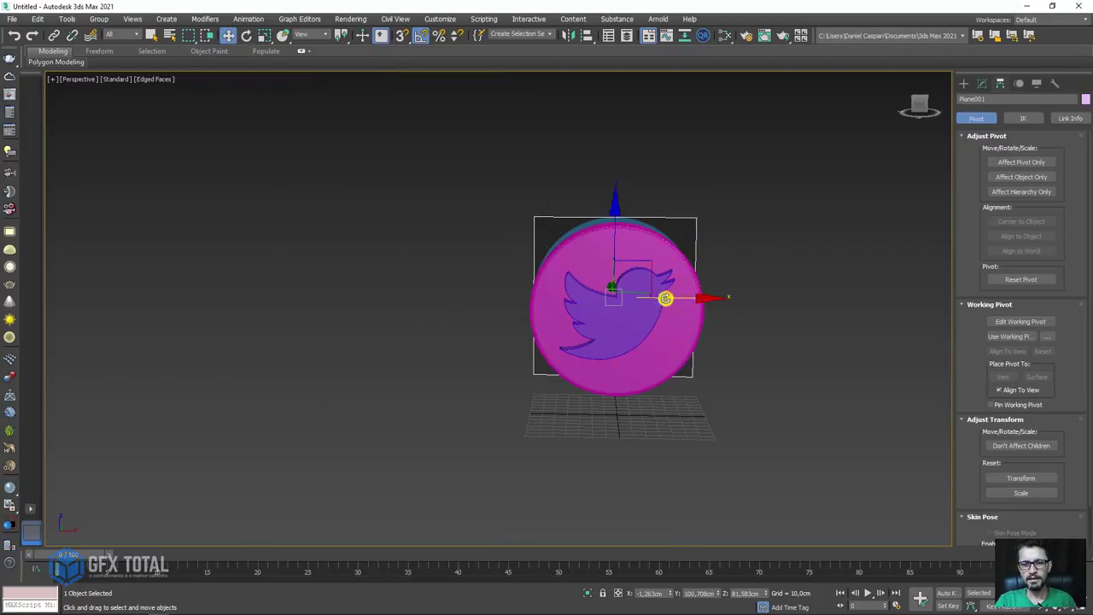
left_click_drag(665, 298, 122, 298)
middle_click_drag(683, 312, 547, 337)
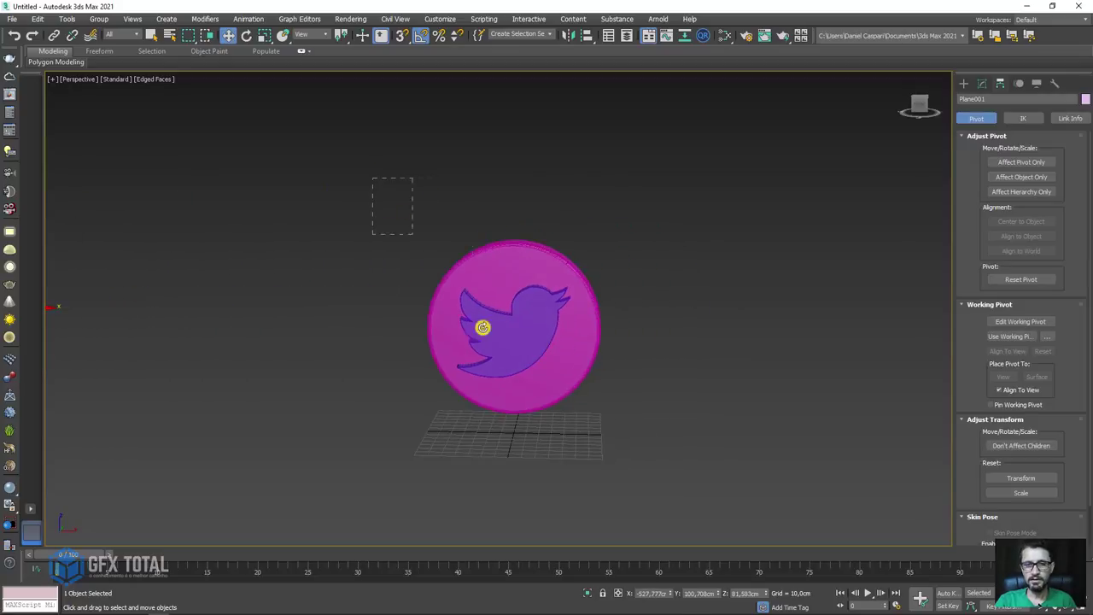
left_click_drag(483, 327, 667, 481)
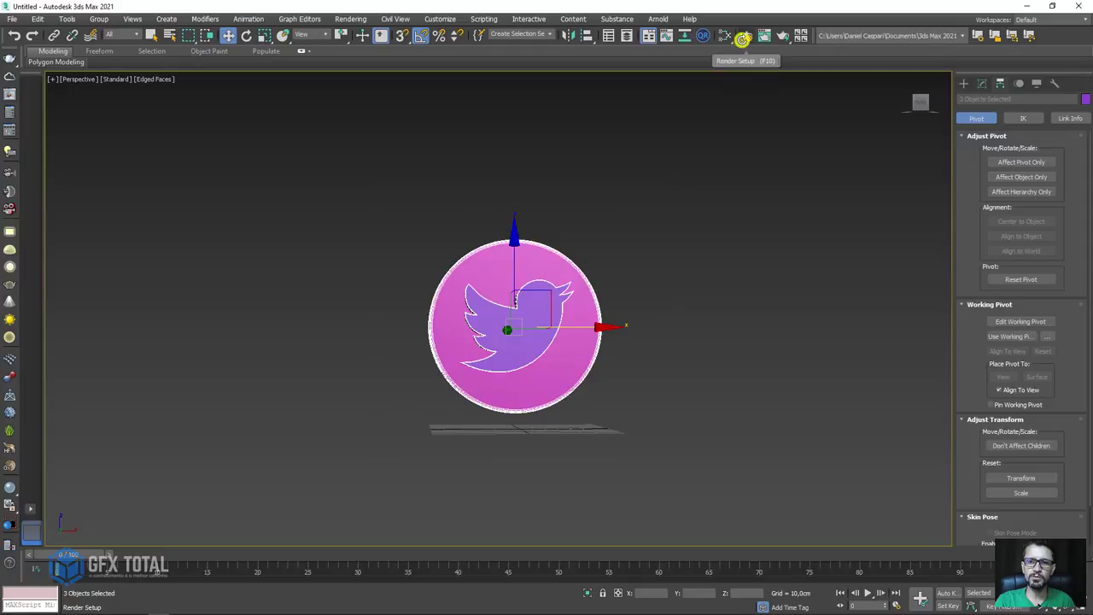
- Make V-Ray Next, update 3.2 the production renderer and bring up the Slate Material Editor
left_click(746, 36)
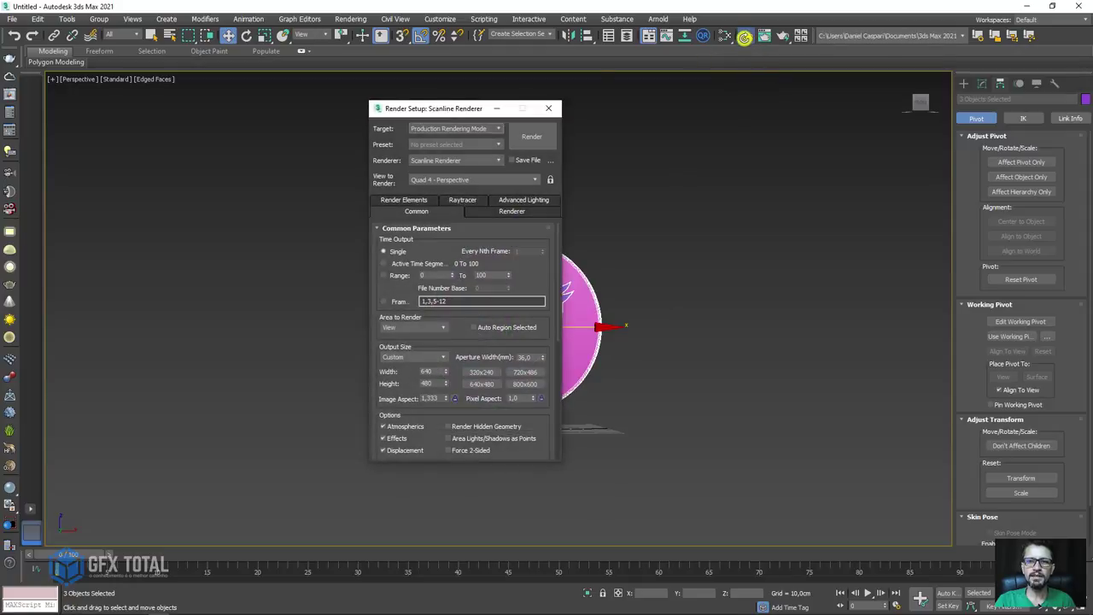
left_click_drag(419, 108, 685, 96)
left_click(734, 148)
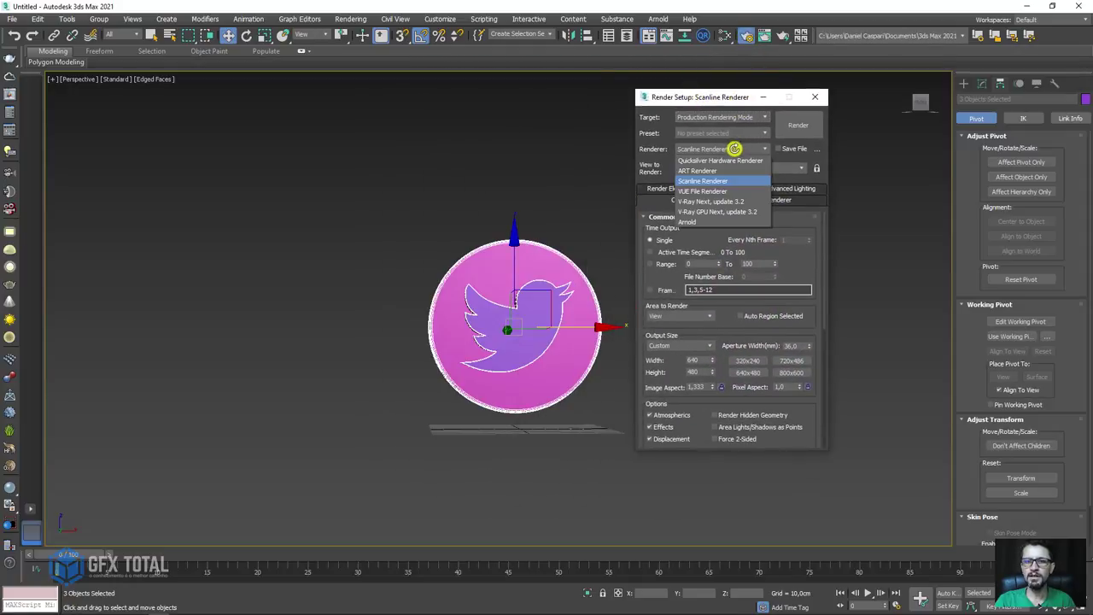
left_click(707, 204)
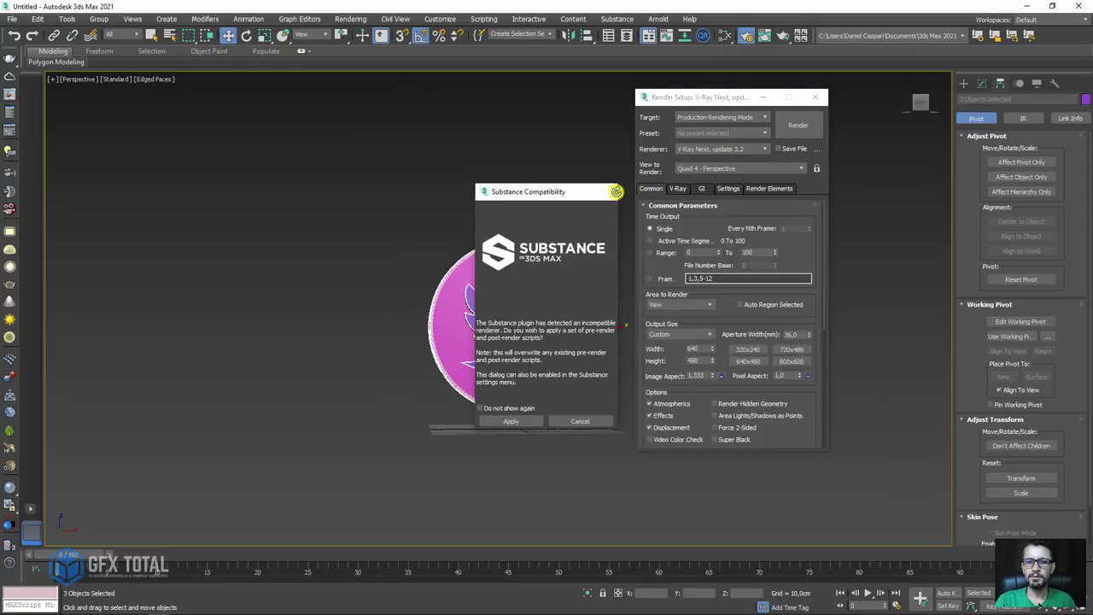
left_click(611, 191)
left_click_drag(718, 97, 767, 107)
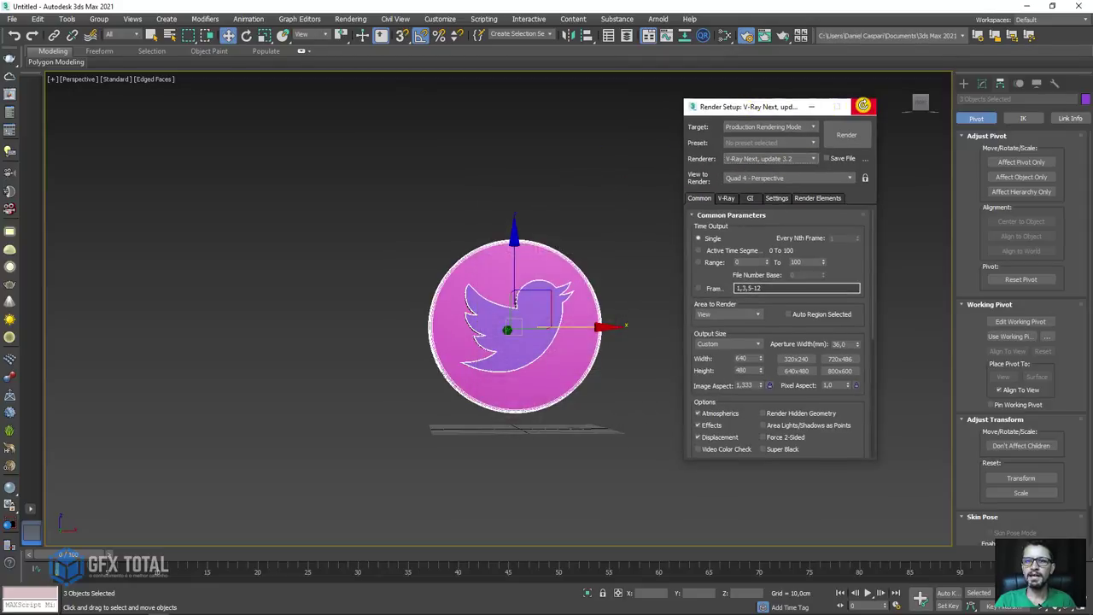
left_click(726, 35)
left_click(726, 35)
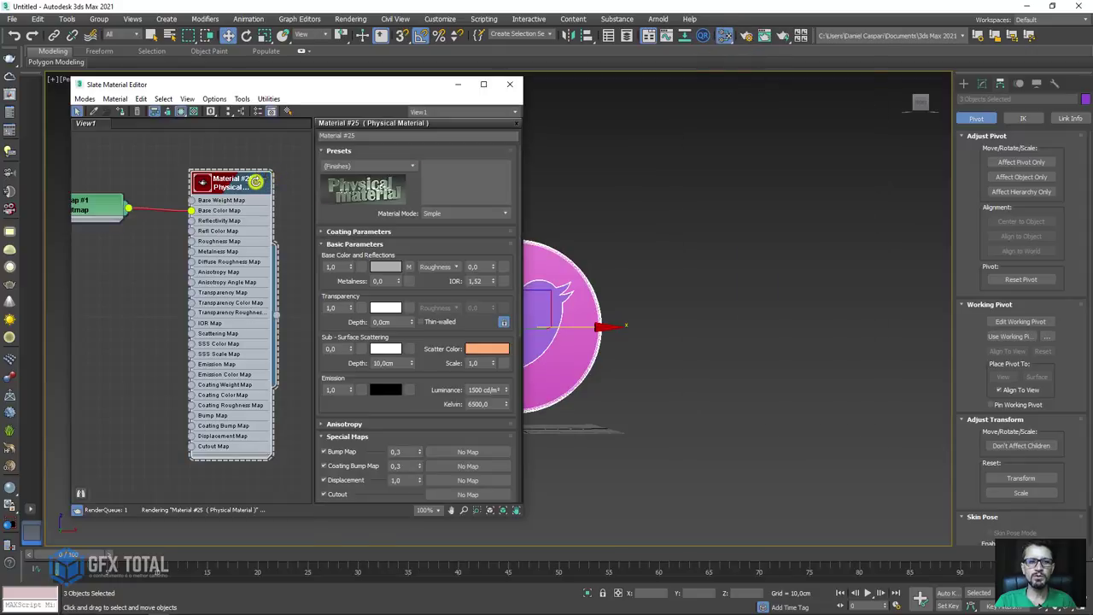
- Add a VRayMtl node in Slate and name it Moeda
left_click(263, 179)
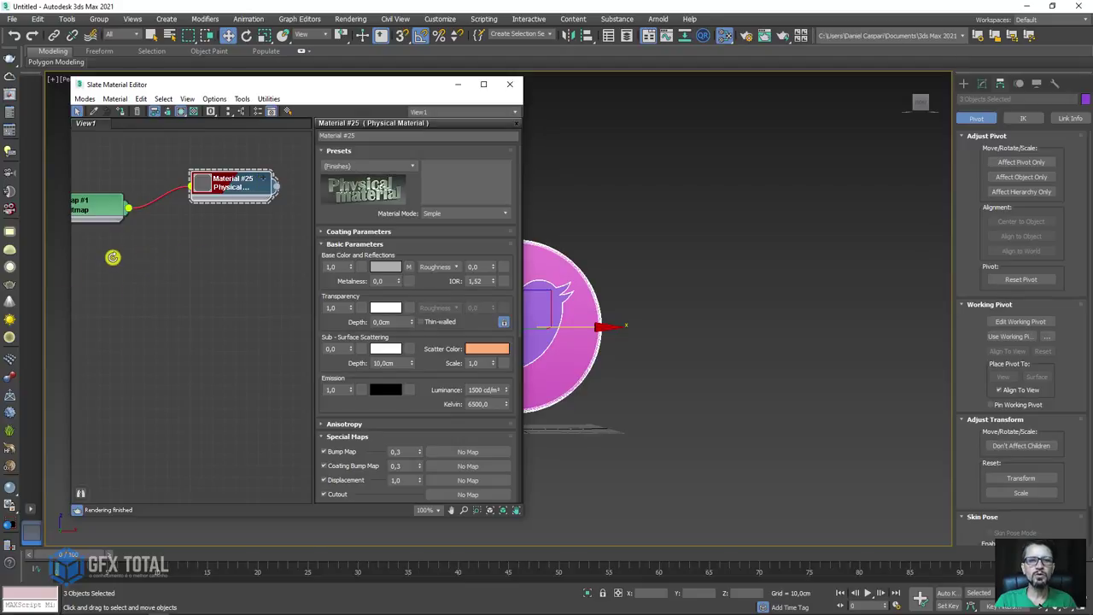
right_click(130, 257)
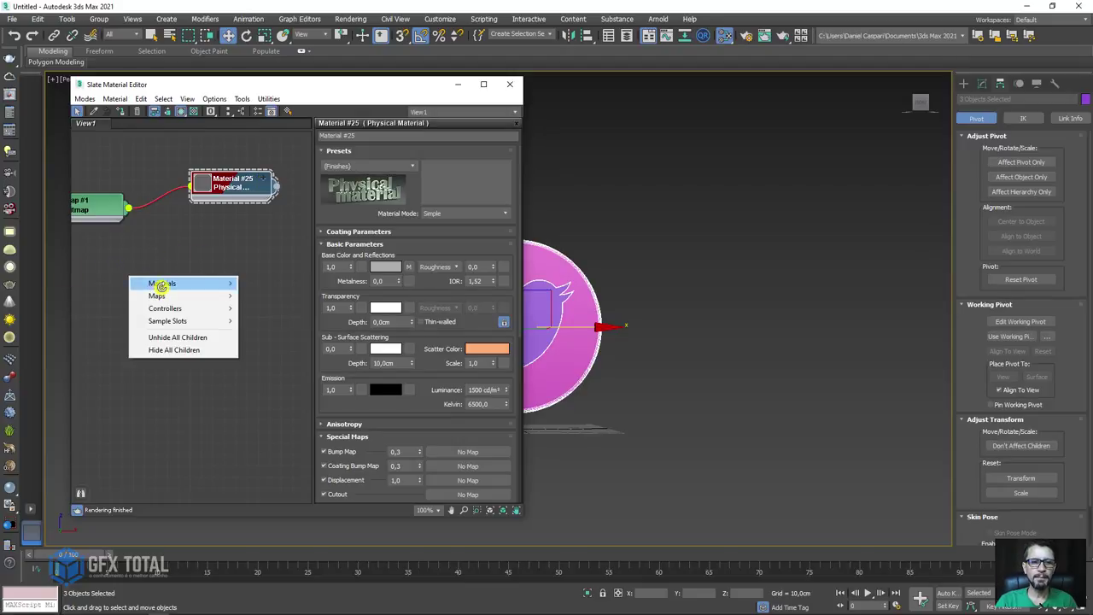
mouse_move(264, 309)
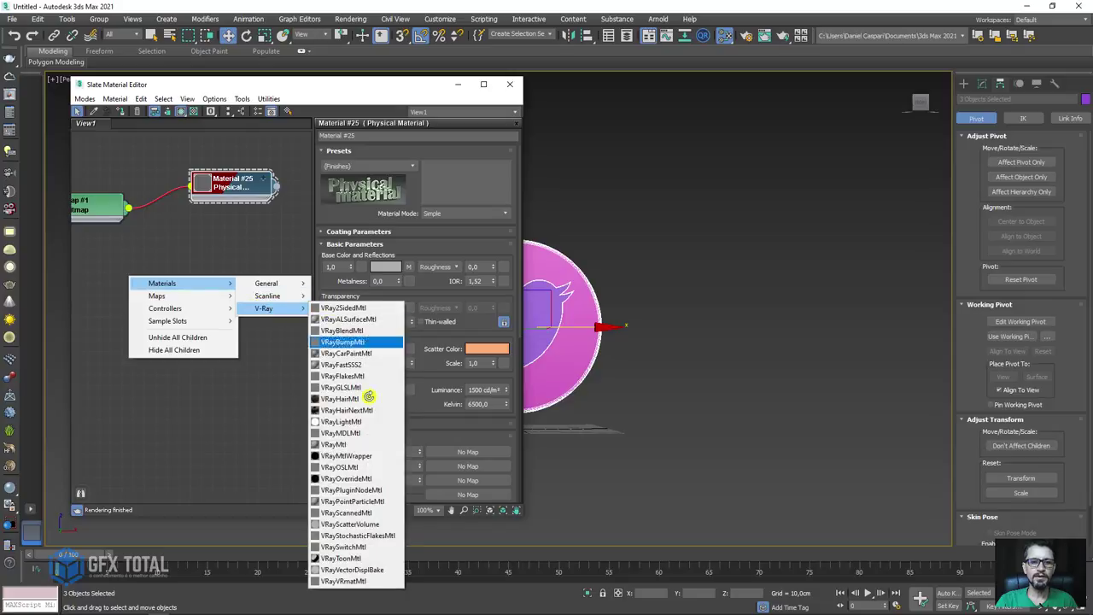
left_click(333, 444)
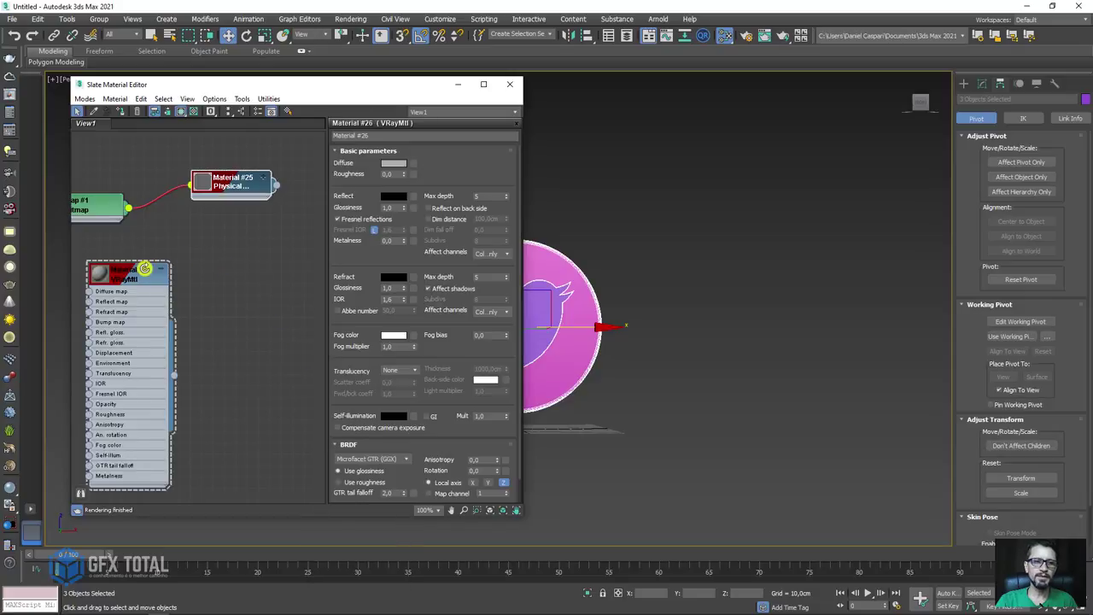
left_click_drag(149, 277, 206, 267)
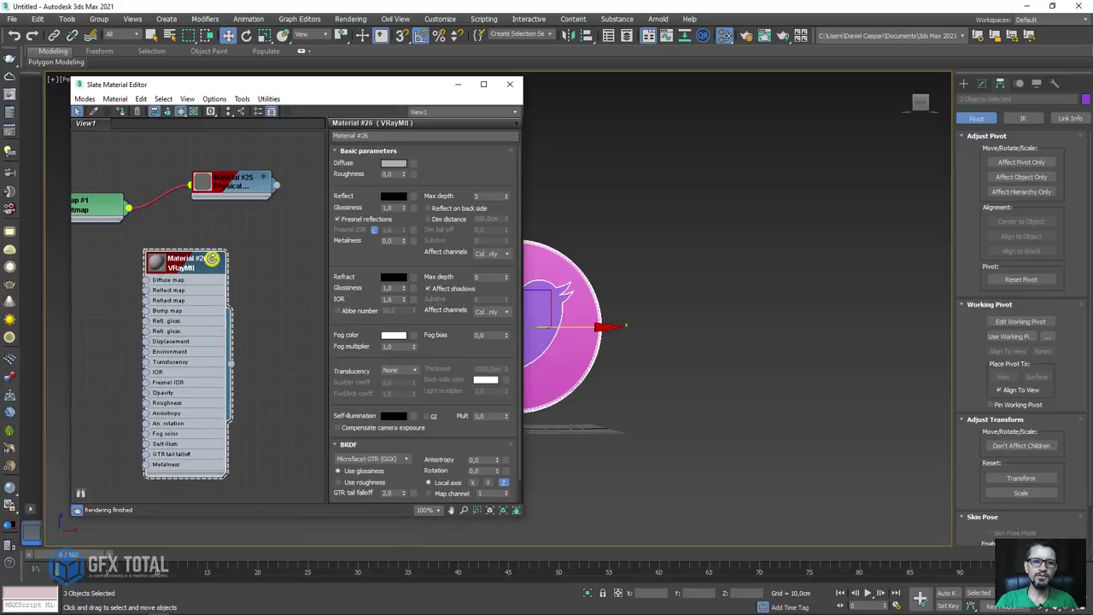
left_click(217, 258)
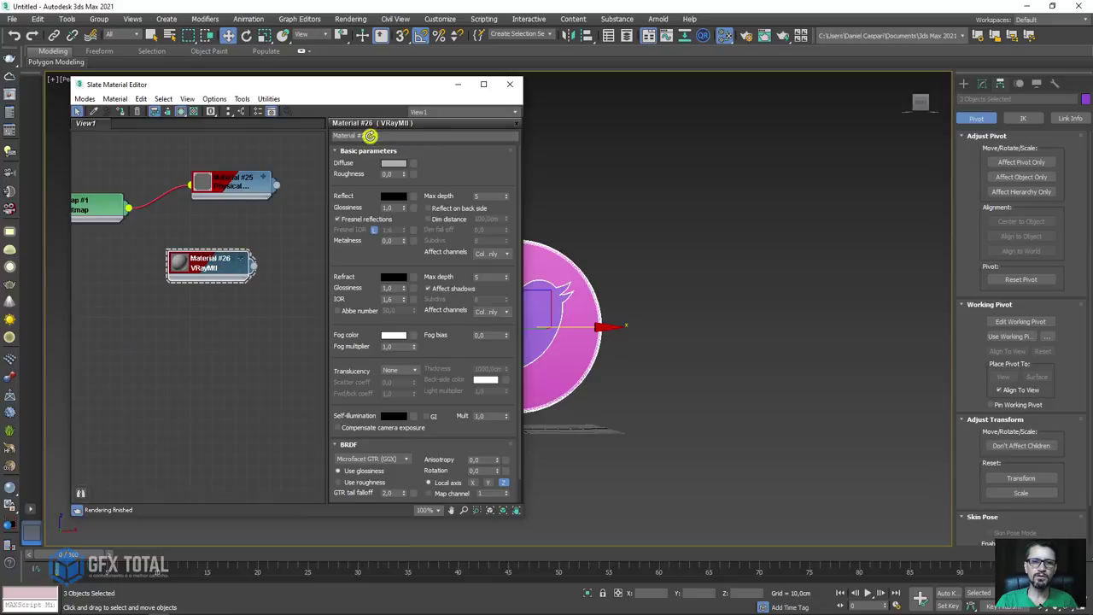
left_click(370, 136)
type("Moeda")
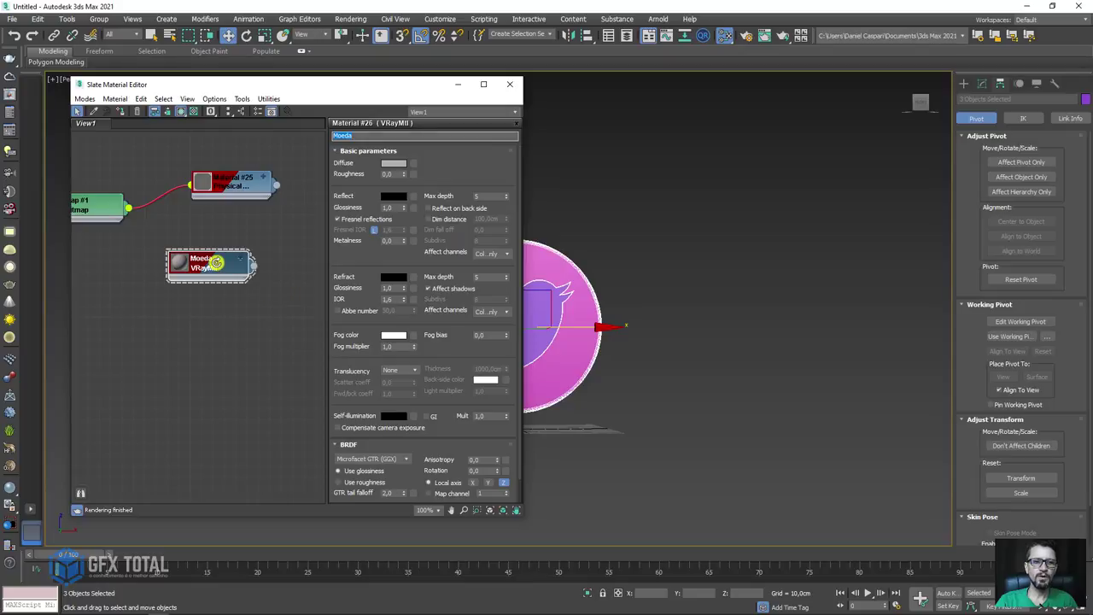
- Copy the Moeda material and rename the copy Passarinho
left_click_drag(206, 263, 214, 322, "shift")
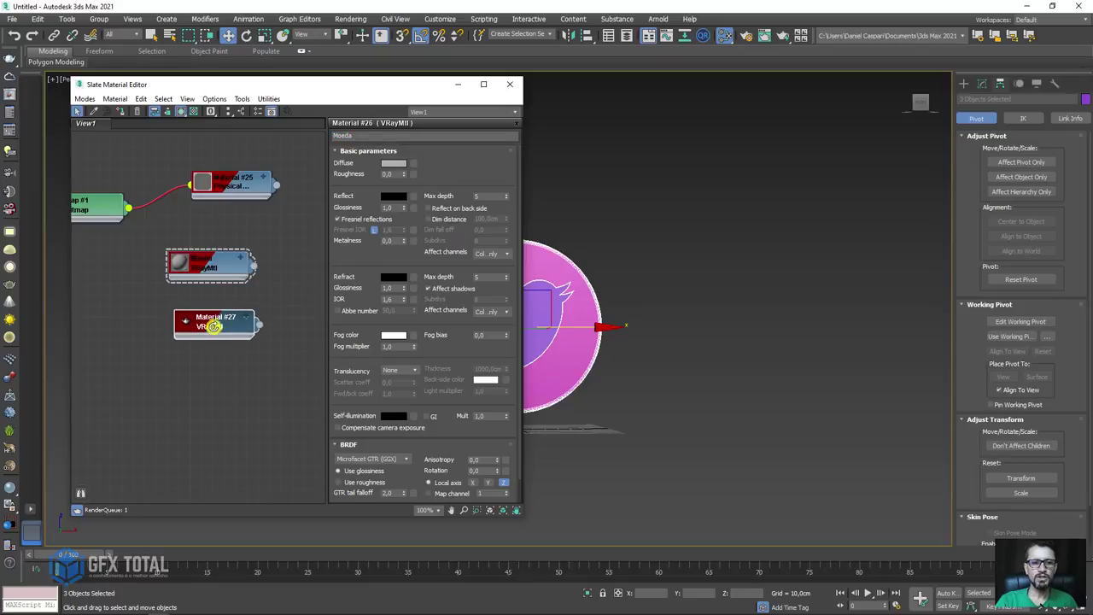
left_click_drag(367, 129, 330, 131)
type("Passarinho")
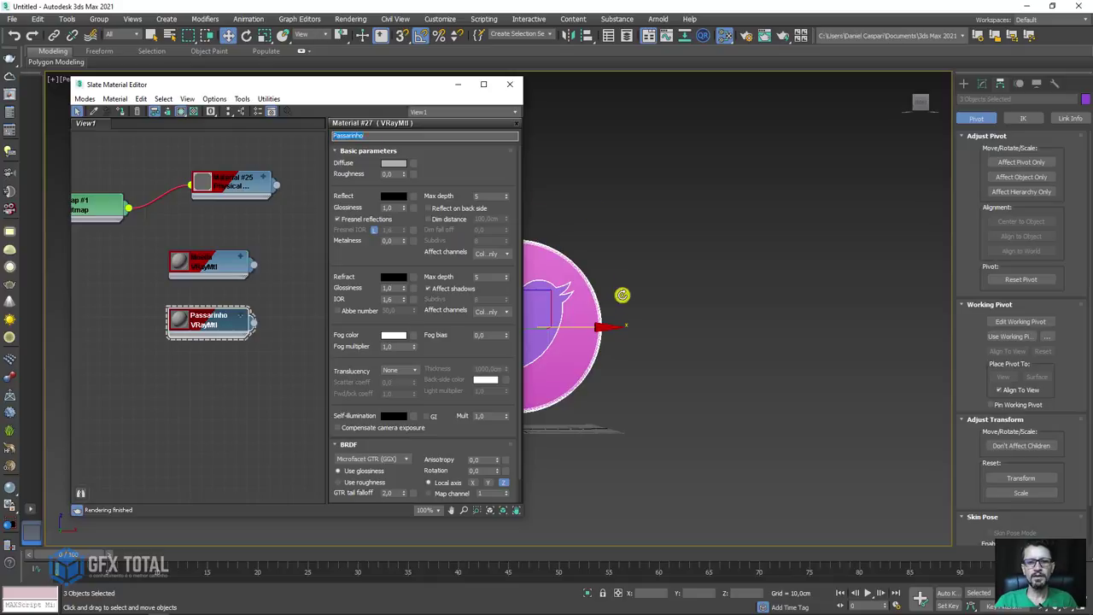
scroll(621, 295, "up", 3)
scroll(711, 301, "up", 3)
- Apply Moeda to the coin and Passarinho to the bird
left_click(800, 231)
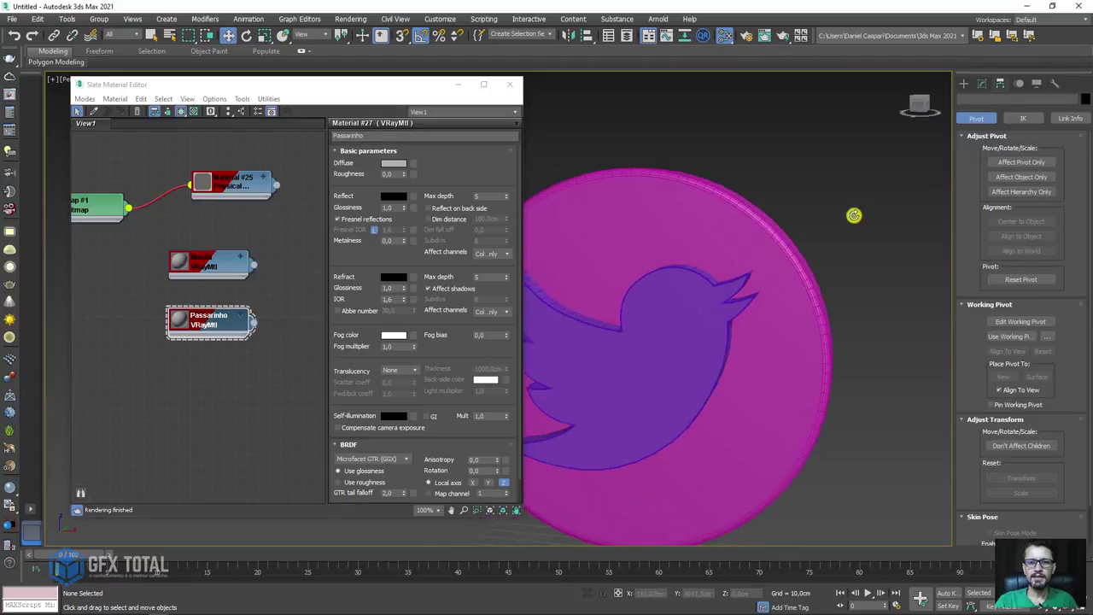
middle_click_drag(854, 215, 897, 208, "alt")
left_click(386, 281)
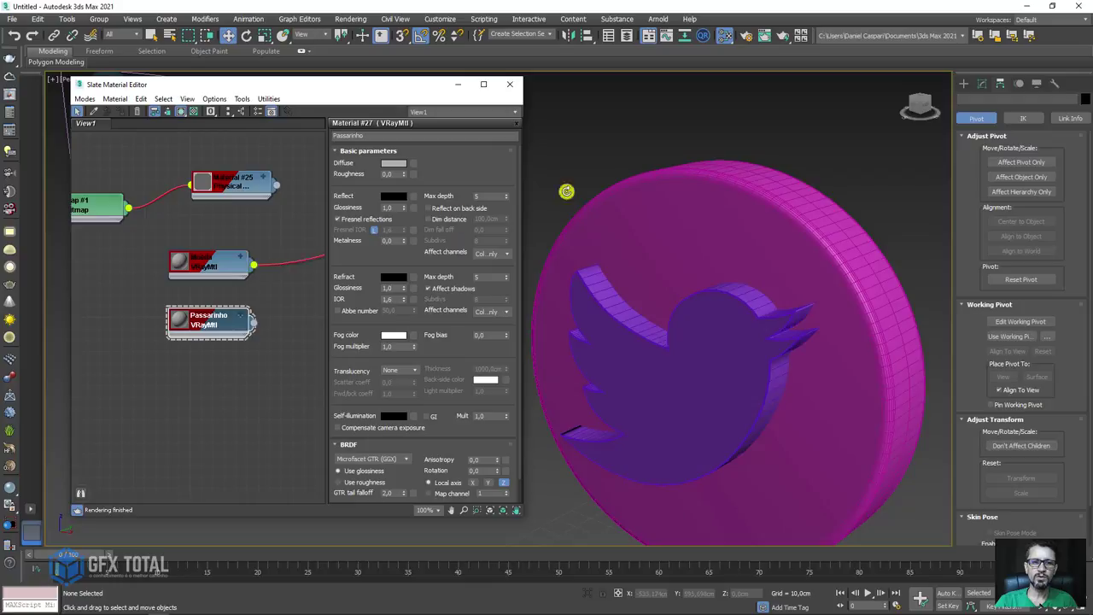
middle_click_drag(689, 284, 398, 292, "alt")
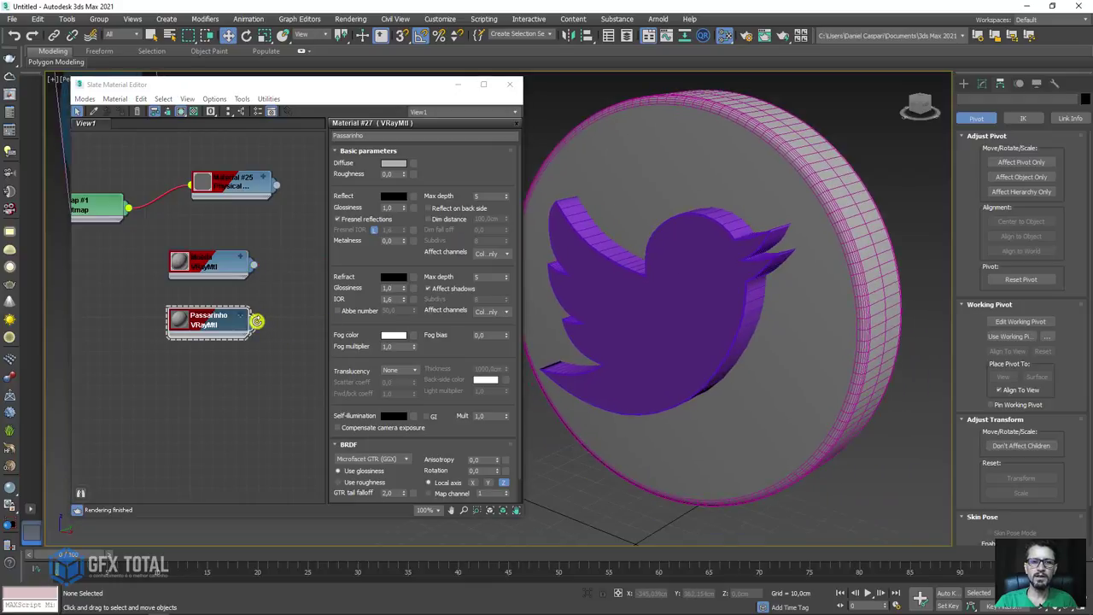
left_click_drag(256, 321, 362, 360)
left_click_drag(632, 321, 628, 328)
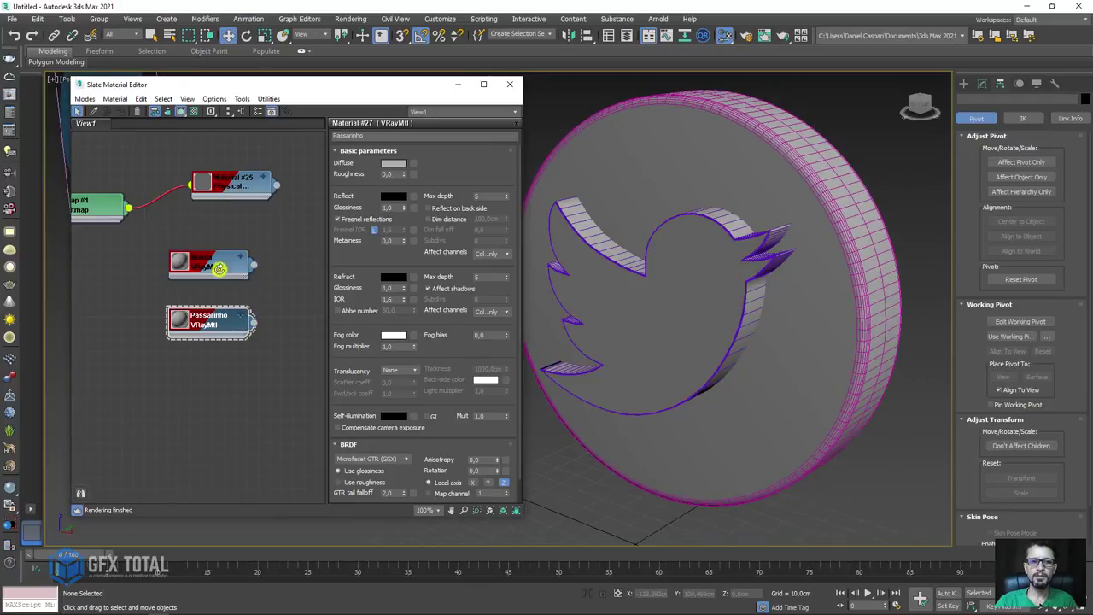
- Open the Moeda material and Twitter logo bitmap settings
double_click(208, 260)
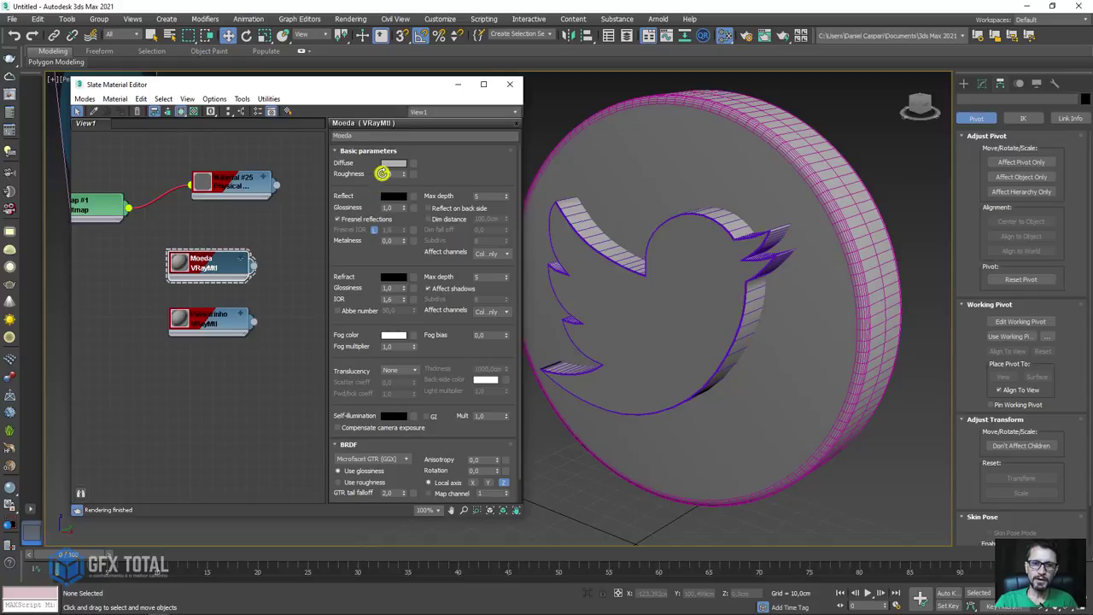
scroll(230, 209, "down", 3)
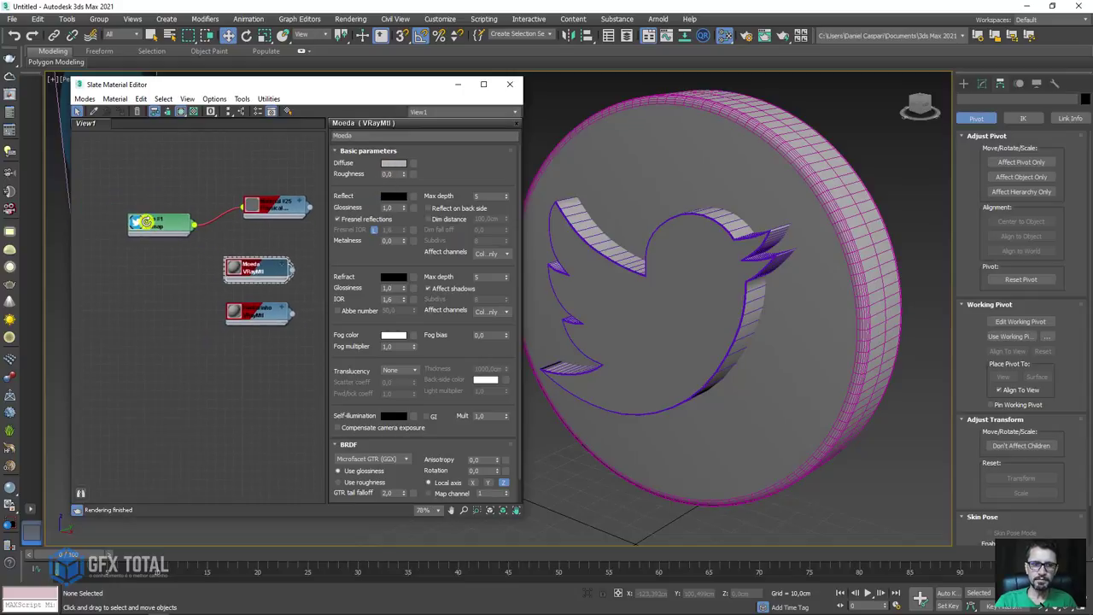
double_click(140, 222)
- Set Moeda's diffuse to the Twitter blue sampled from the logo bitmap
scroll(189, 209, "up", 3)
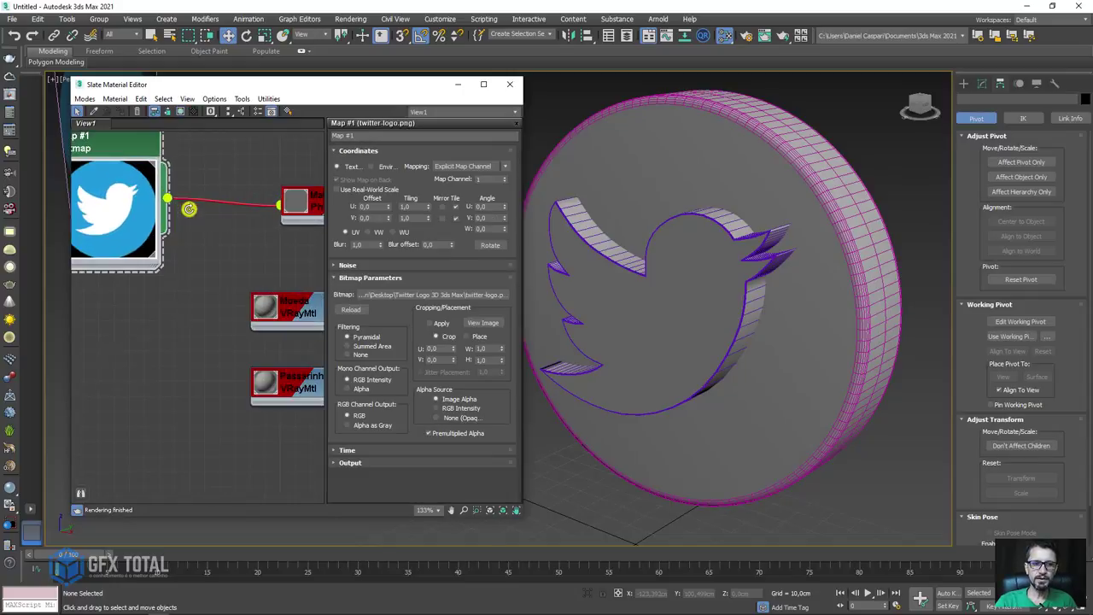
middle_click_drag(253, 267, 232, 274)
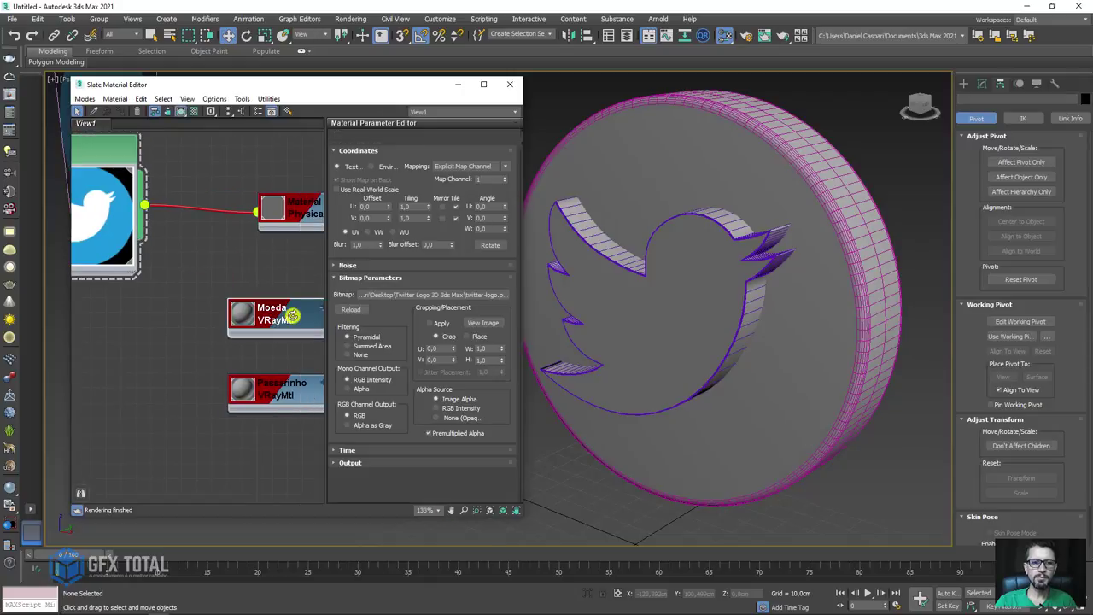
double_click(292, 316)
left_click(392, 162)
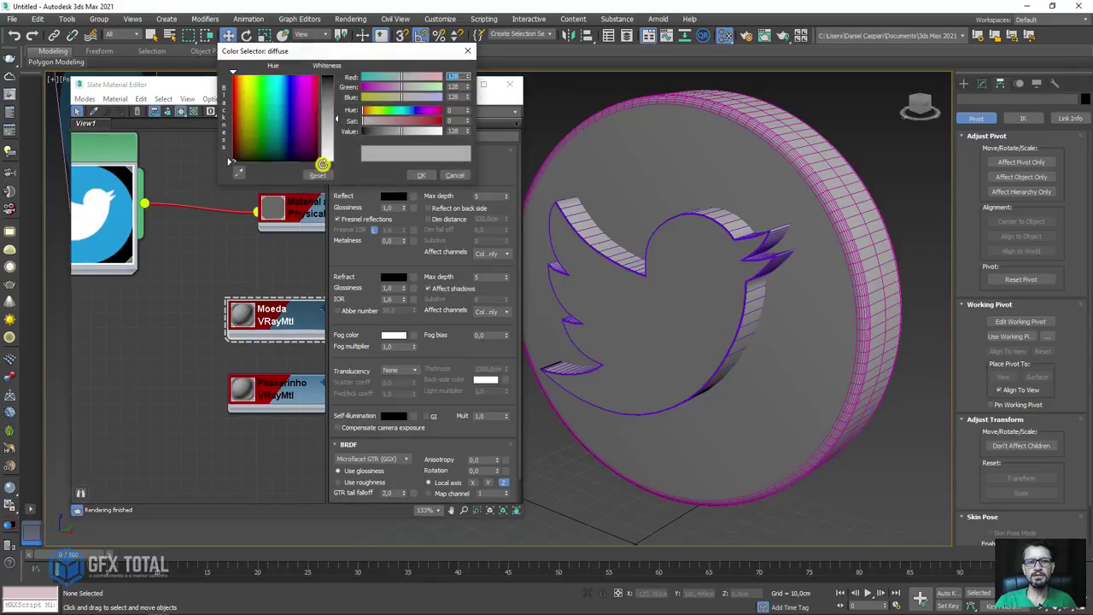
left_click(116, 216)
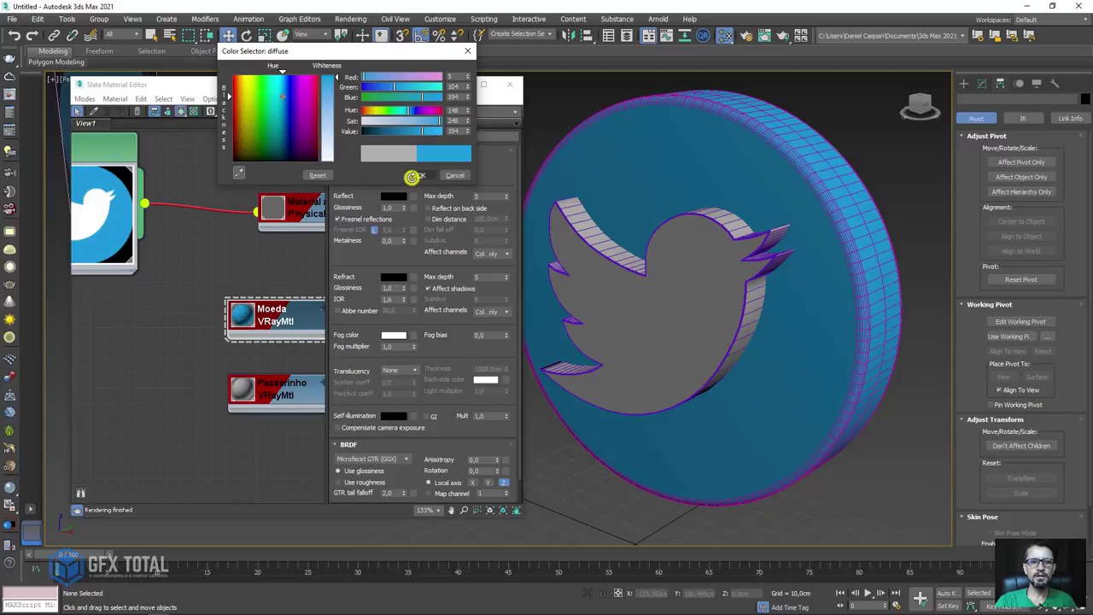
left_click(420, 175)
middle_click_drag(672, 329, 700, 319, "alt")
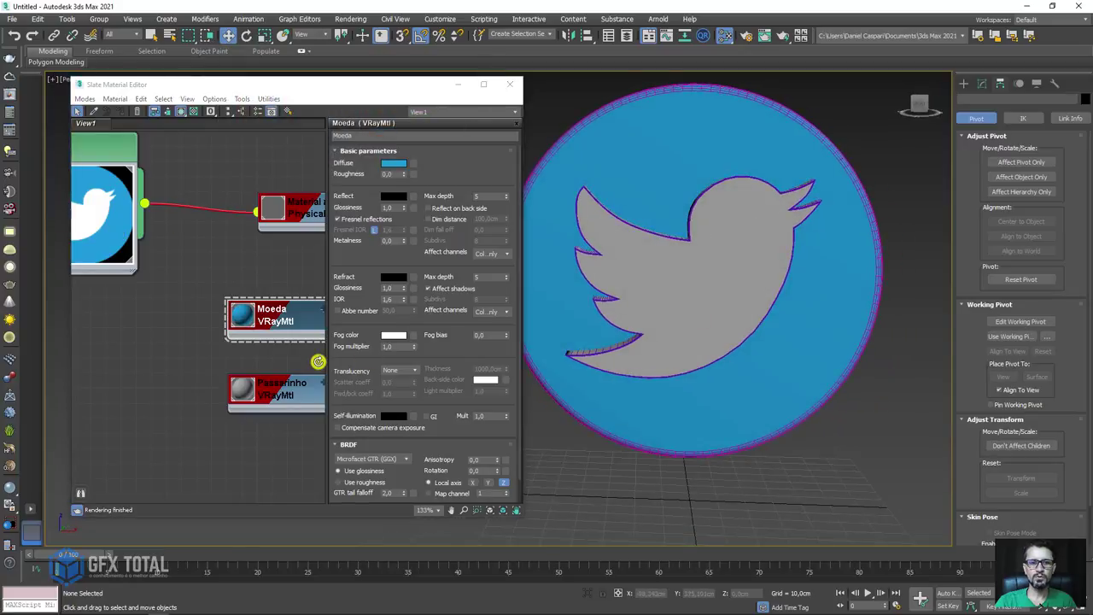
- Set Passarinho's diffuse to near-white 237 grey and close the material editor
double_click(265, 389)
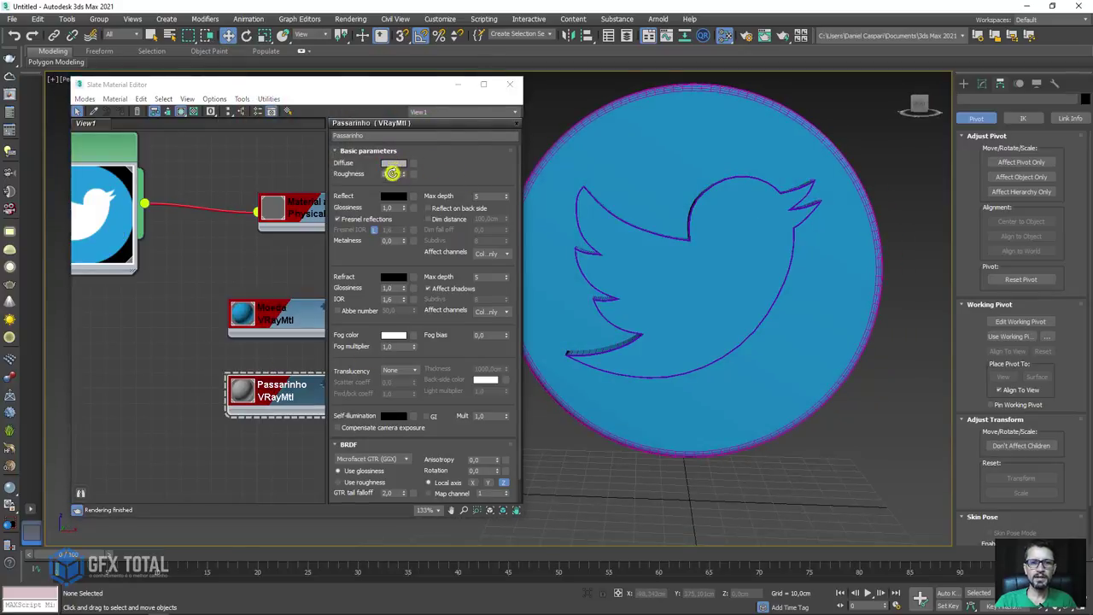
left_click(396, 163)
left_click_drag(335, 117, 339, 155)
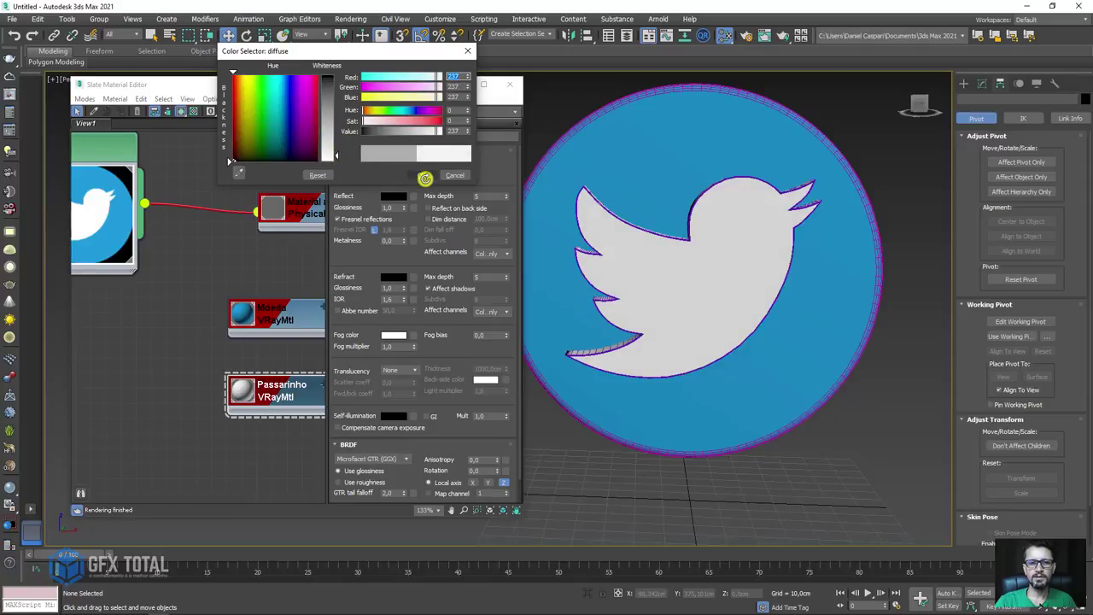
left_click(424, 176)
mouse_move(759, 293)
middle_mouse_down("alt")
mouse_move(666, 315)
mouse_move(620, 201)
middle_mouse_up("alt")
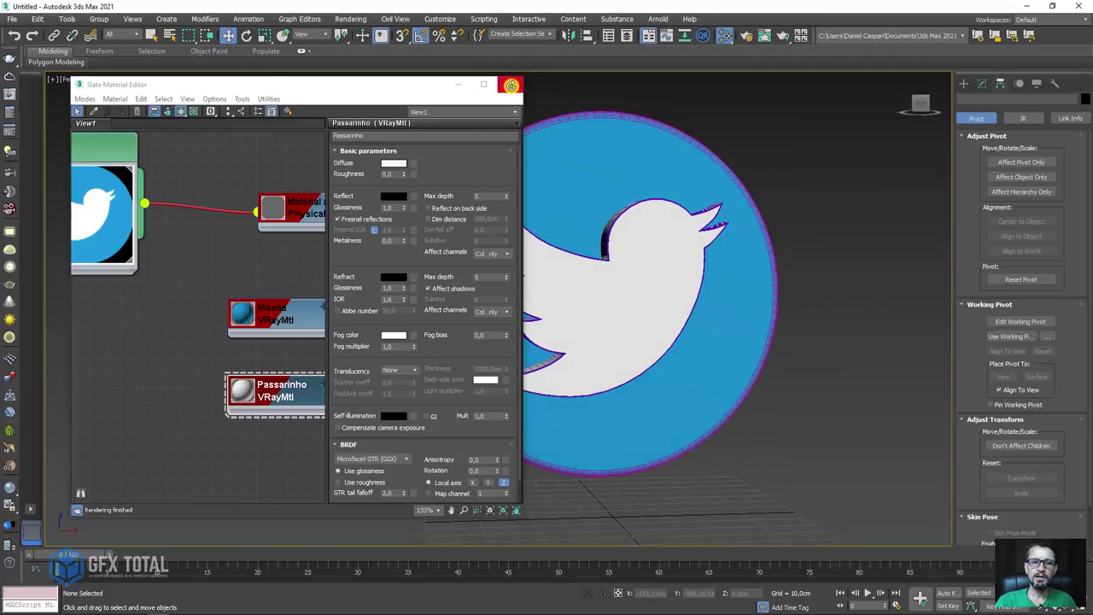
left_click(511, 84)
middle_click_drag(639, 305, 499, 310, "alt")
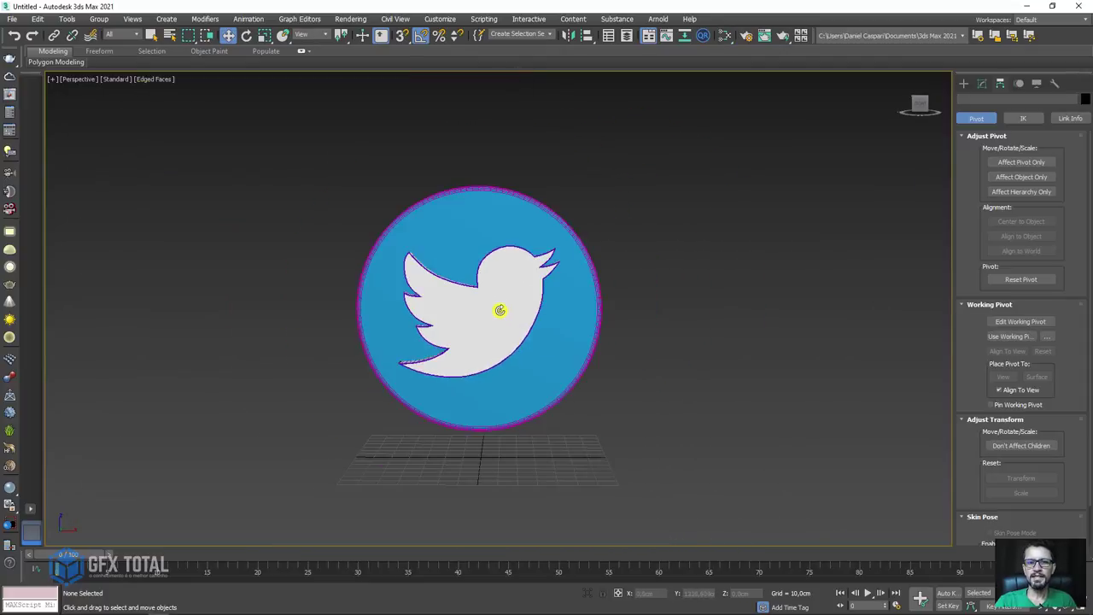
mouse_move(608, 160)
middle_mouse_down("alt")
mouse_move(681, 237)
mouse_move(605, 244)
mouse_move(750, 70)
middle_mouse_up("alt")
- Render a test of the perspective view and check its alpha channel
left_click(782, 35)
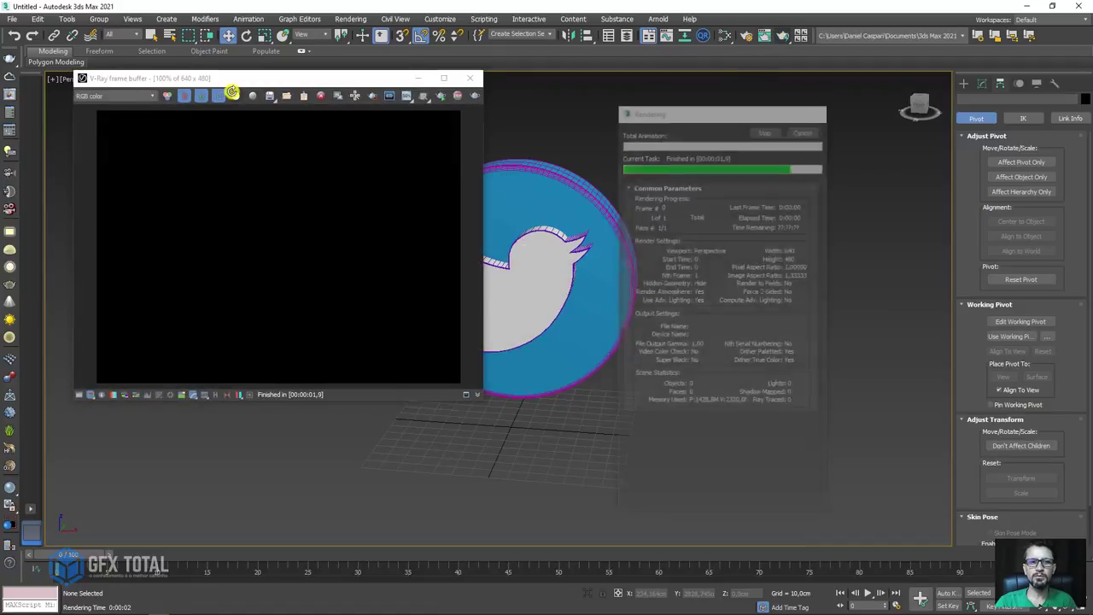
left_click(236, 95)
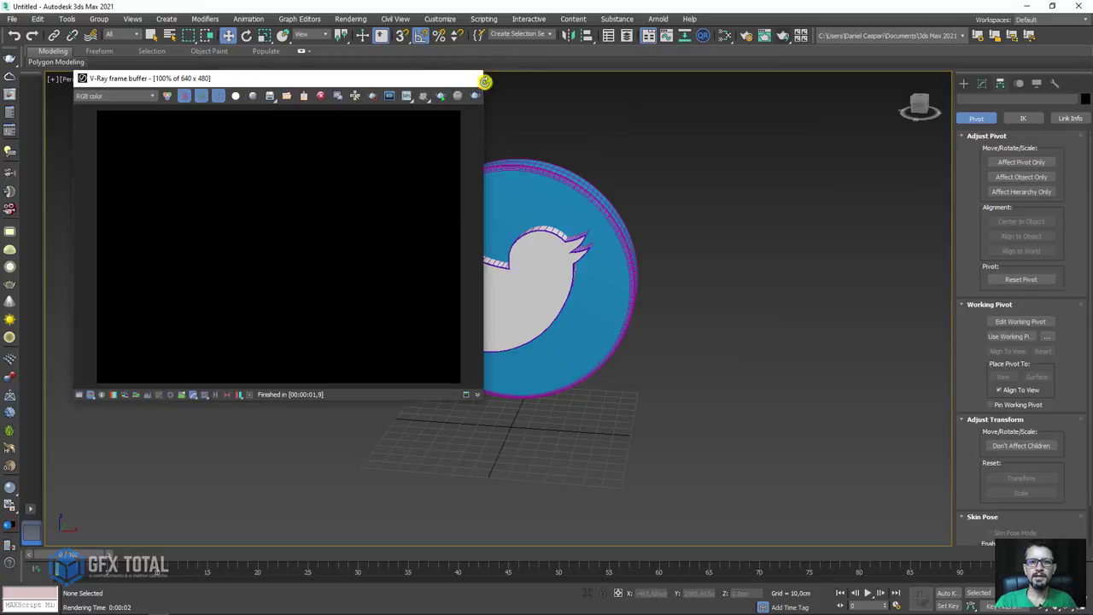
left_click(470, 78)
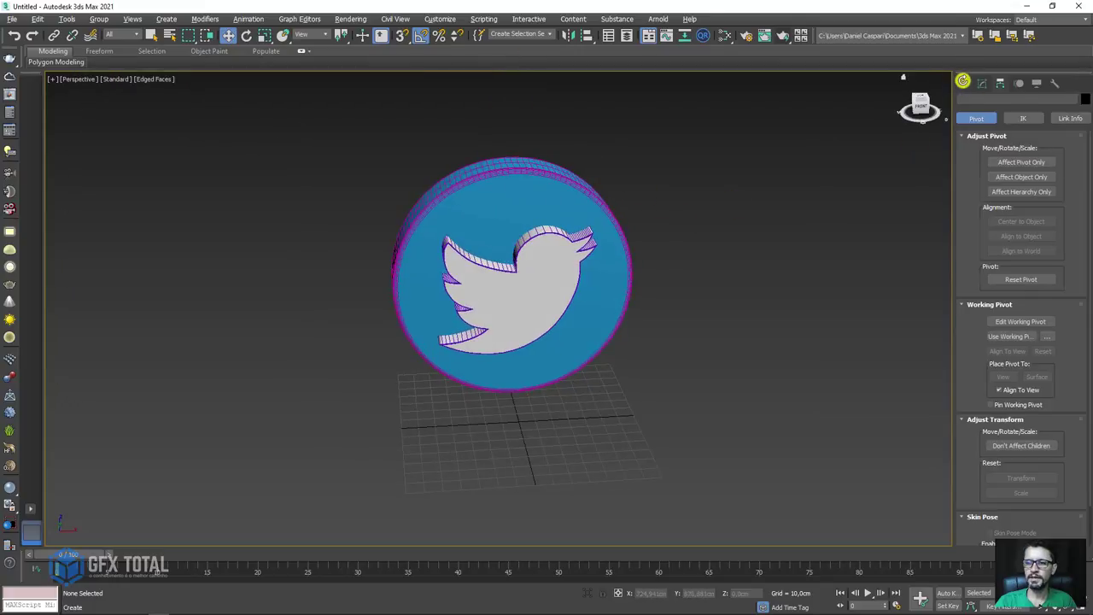
- Draw VRayLight001, a multiplier-15 V-Ray plane light, to the right of the coin
left_click(962, 81)
left_click(988, 99)
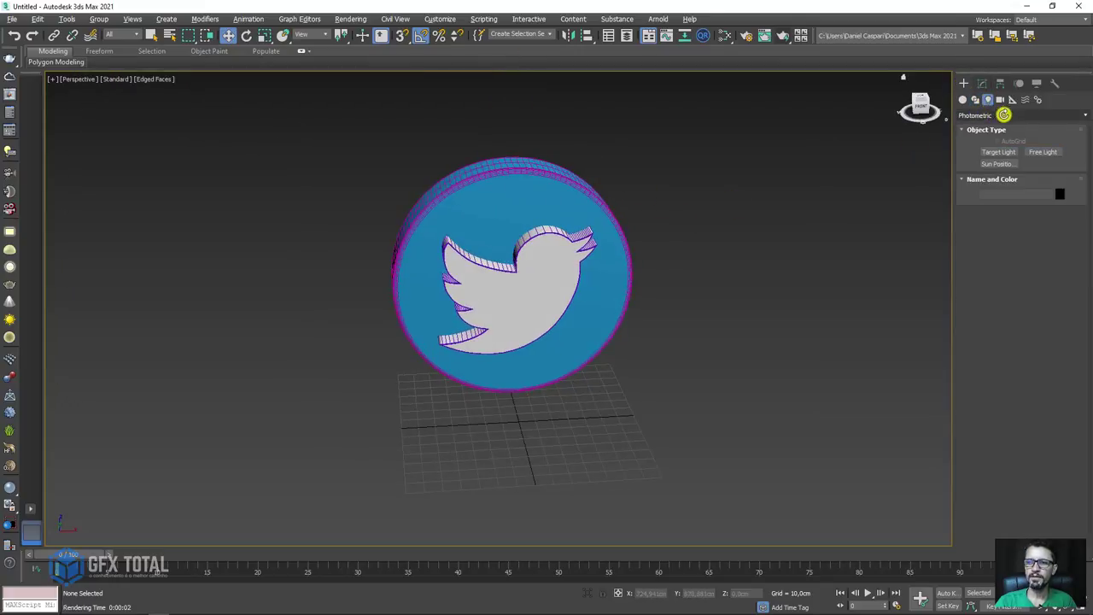
left_click(1004, 114)
left_click(970, 143)
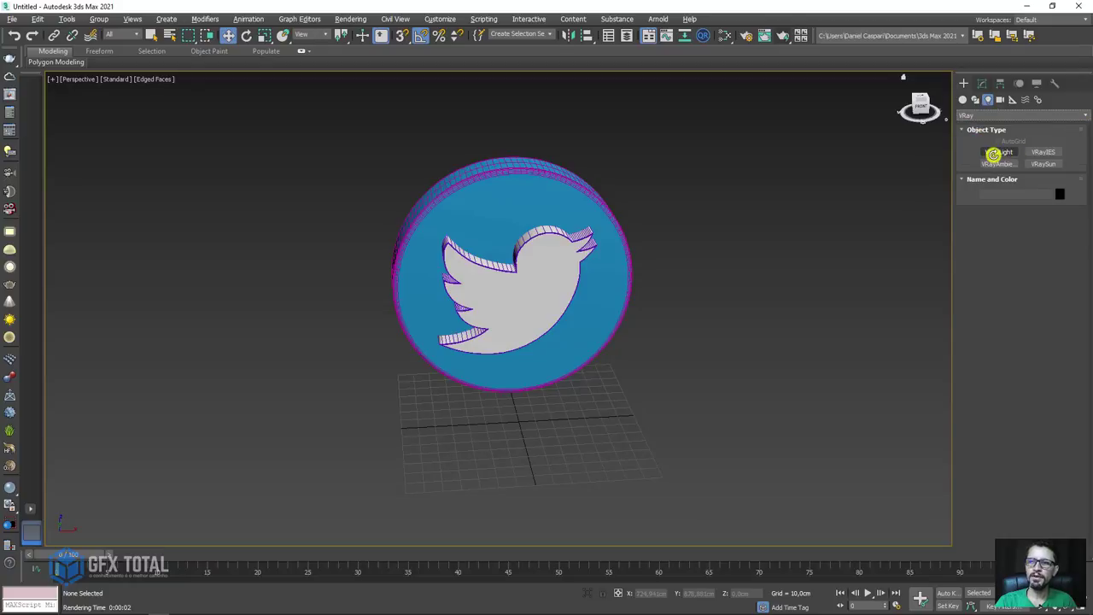
left_click(1002, 152)
scroll(678, 263, "down", 3)
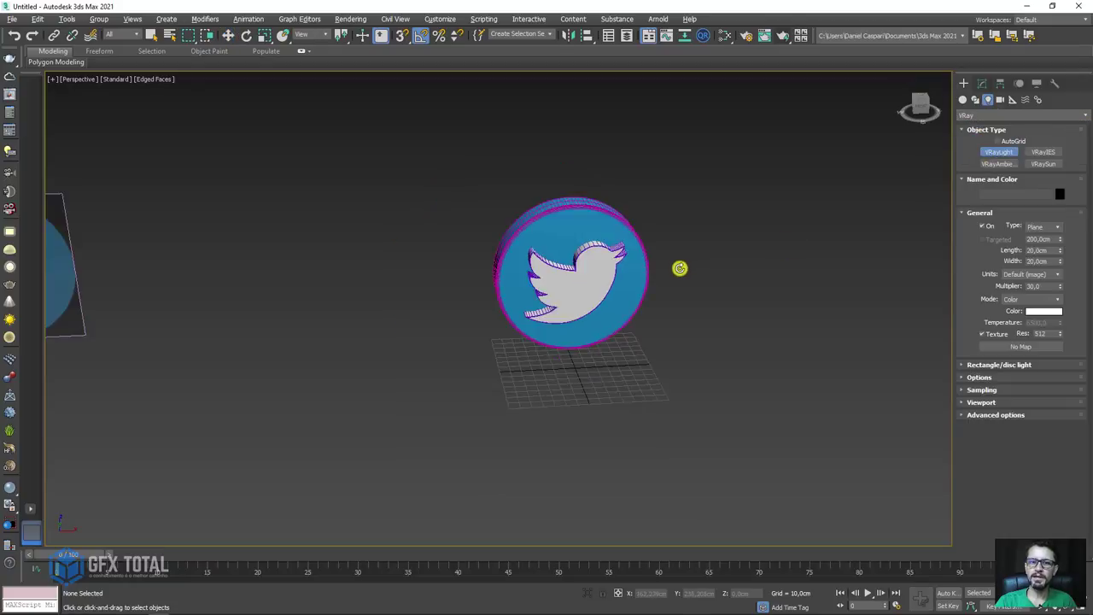
mouse_move(678, 263)
middle_mouse_down("alt")
mouse_move(754, 310)
mouse_move(653, 318)
mouse_move(566, 260)
middle_mouse_up("alt")
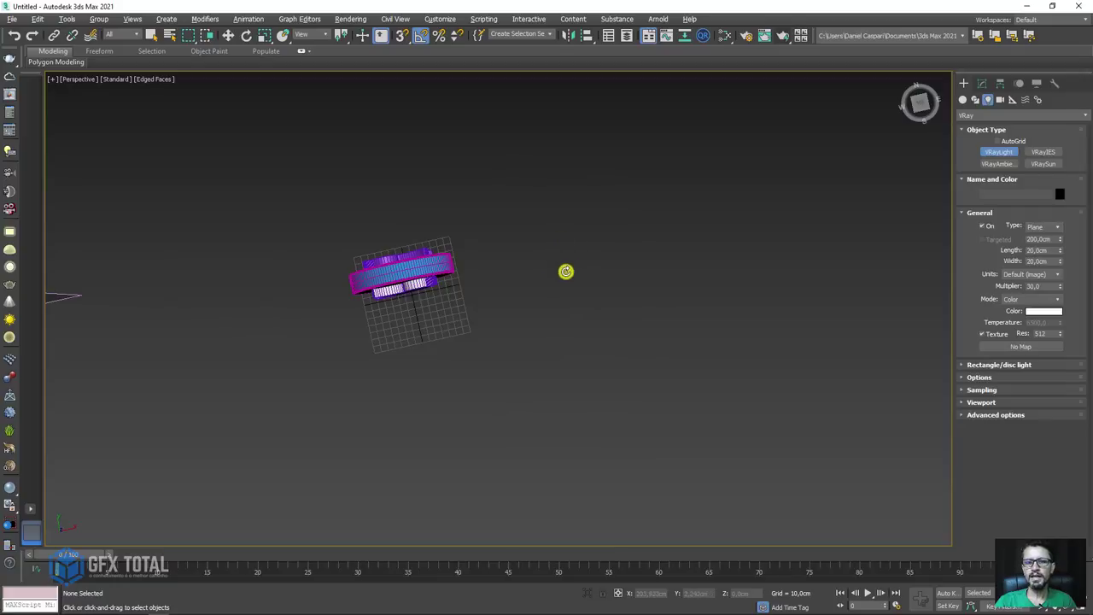
left_click_drag(566, 272, 769, 322)
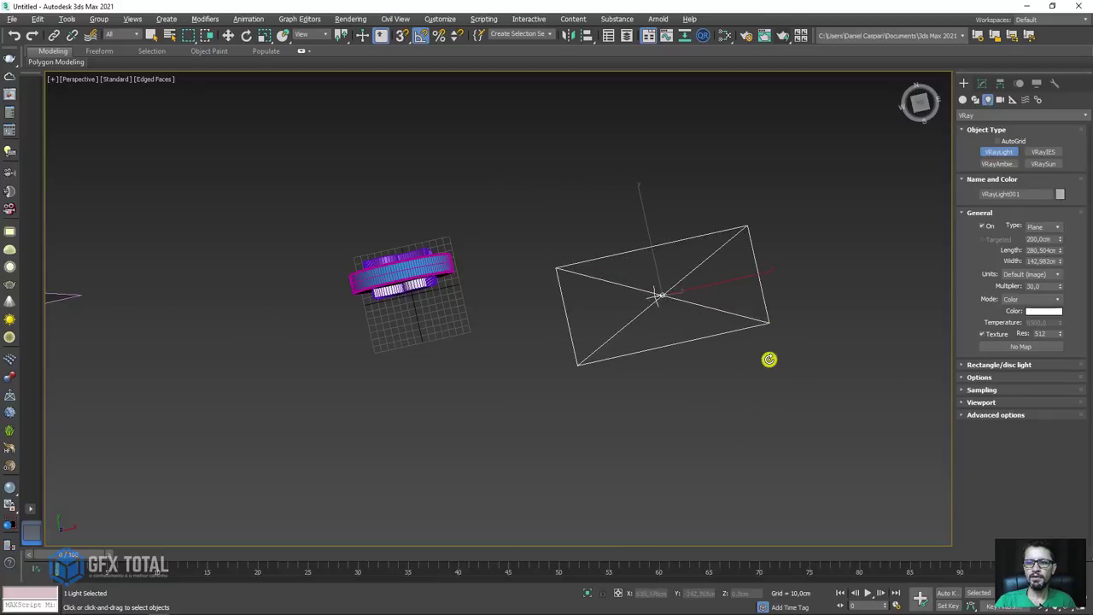
- Rotate the plane light to stand upright facing the coin
middle_click_drag(768, 359, 840, 297, "alt")
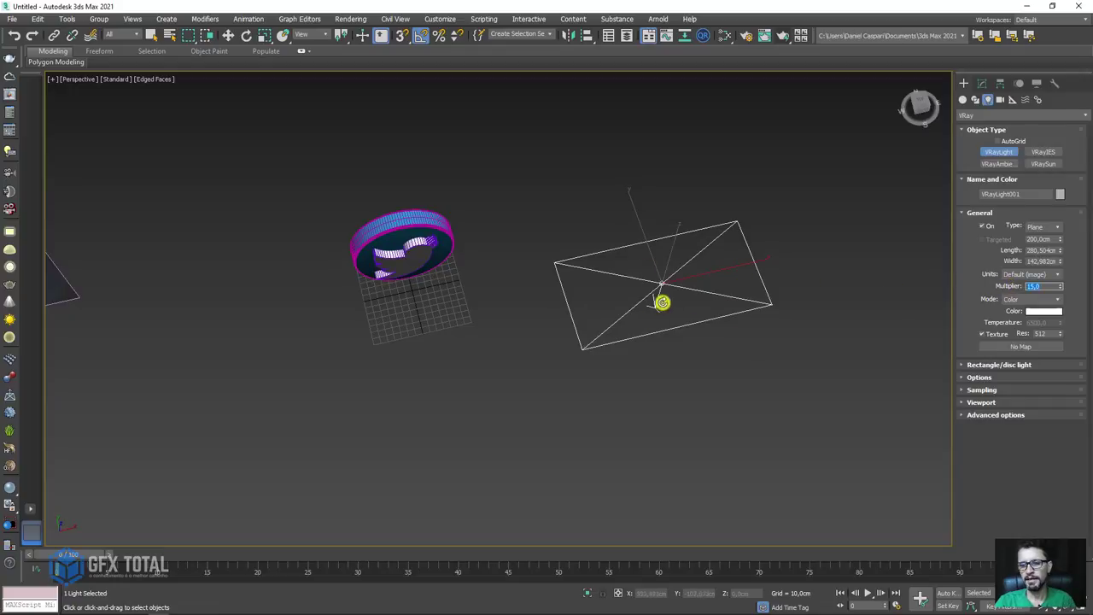
middle_click_drag(662, 302, 654, 271, "alt")
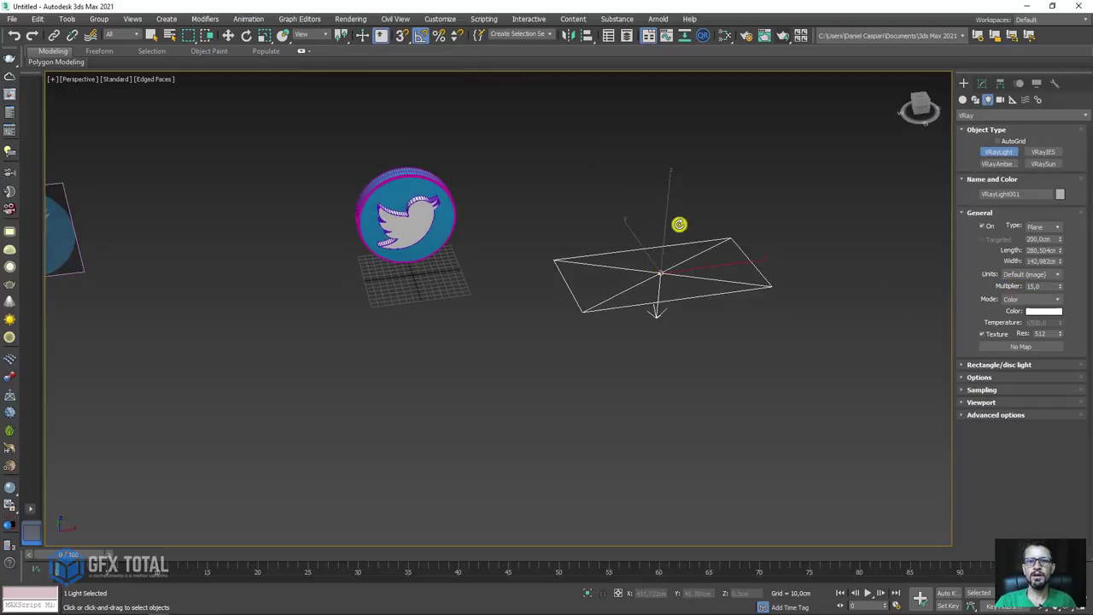
key("e")
left_click_drag(635, 205, 681, 193)
- Raise VRayLight001 and tilt it about -25° to aim at the coin
key("w")
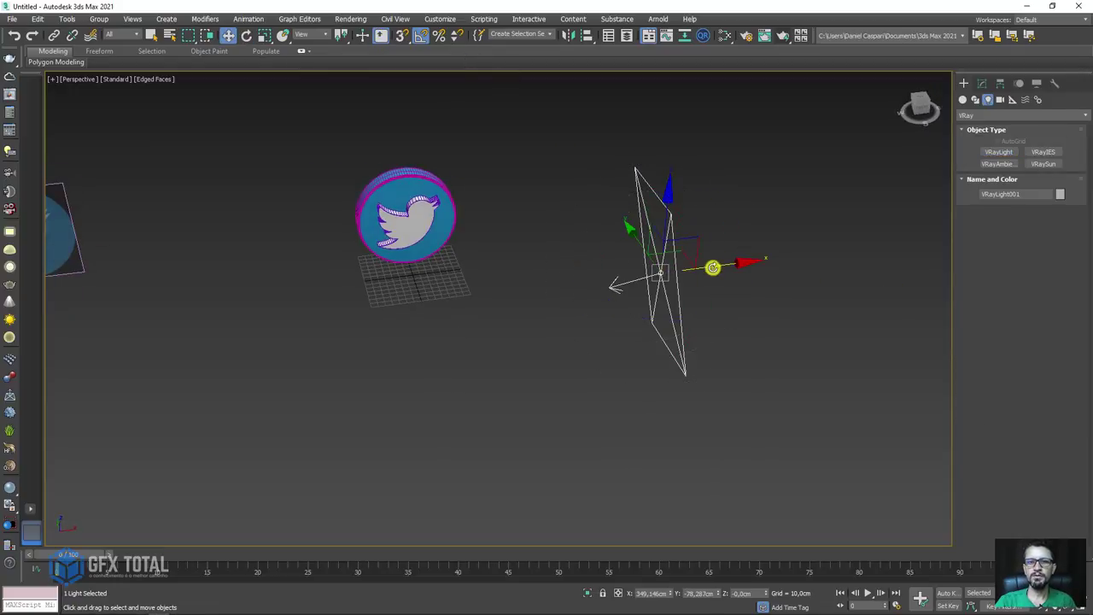
middle_click_drag(712, 267, 703, 236, "alt")
left_click_drag(703, 237, 722, 146)
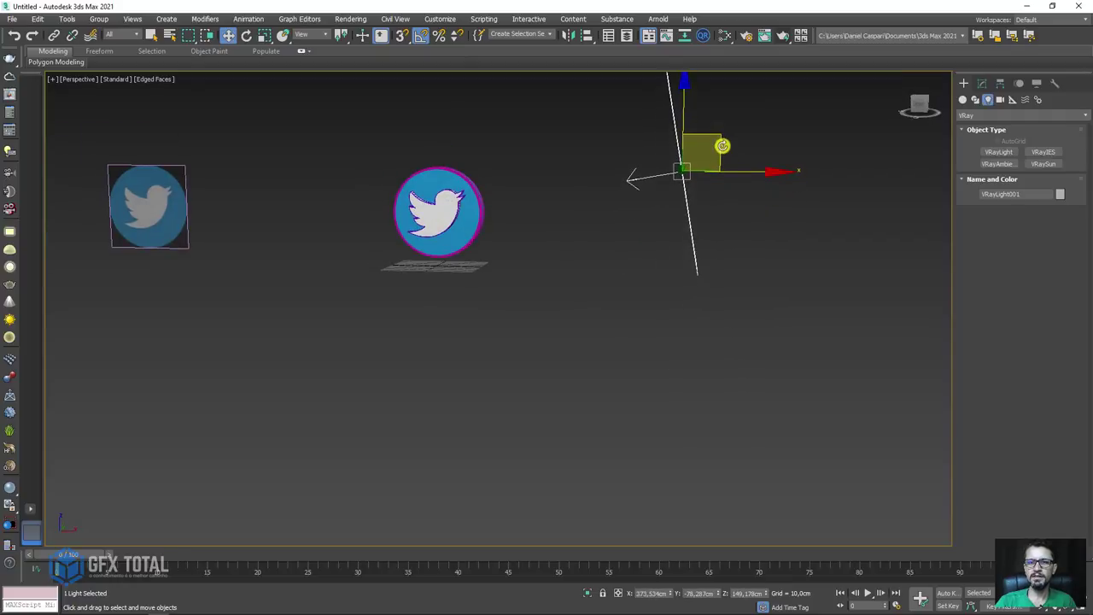
mouse_move(722, 146)
middle_mouse_down("alt")
mouse_move(751, 247)
mouse_move(729, 249)
mouse_move(749, 224)
middle_mouse_up("alt")
key("e")
mouse_move(754, 256)
left_mouse_down()
mouse_move(739, 263)
mouse_move(754, 256)
left_mouse_up()
mouse_move(755, 257)
middle_mouse_down("alt")
mouse_move(754, 242)
mouse_move(778, 270)
middle_mouse_up("alt")
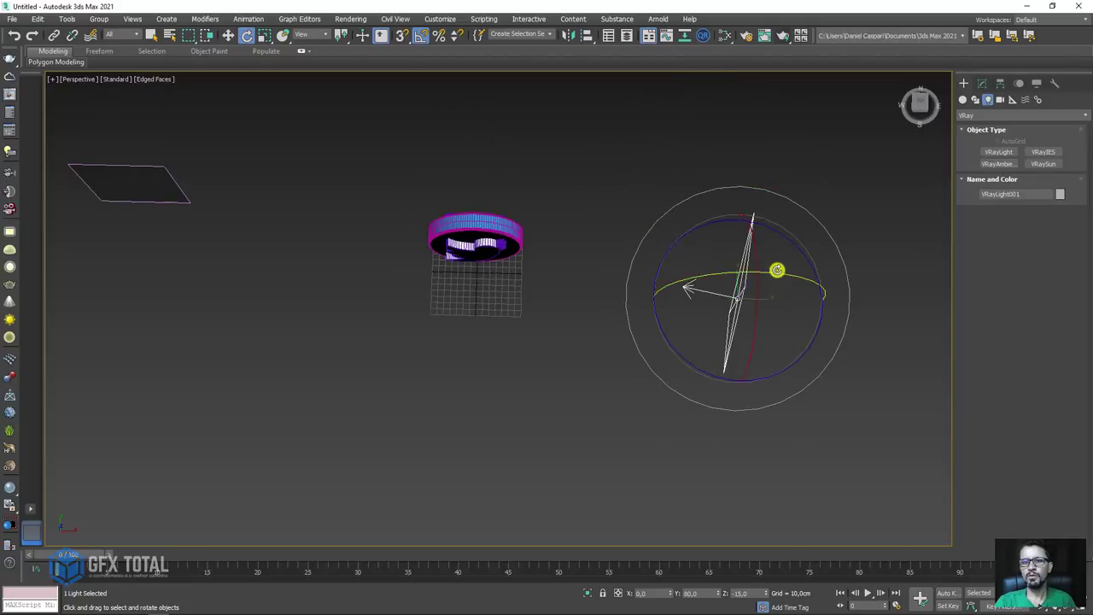
- Clone the light as a Copy, VRayLight002, on the coin's left and turn it to face the coin
key("w")
mouse_move(776, 264)
left_mouse_down("shift")
mouse_move(390, 395)
mouse_move(417, 356)
left_mouse_up("shift")
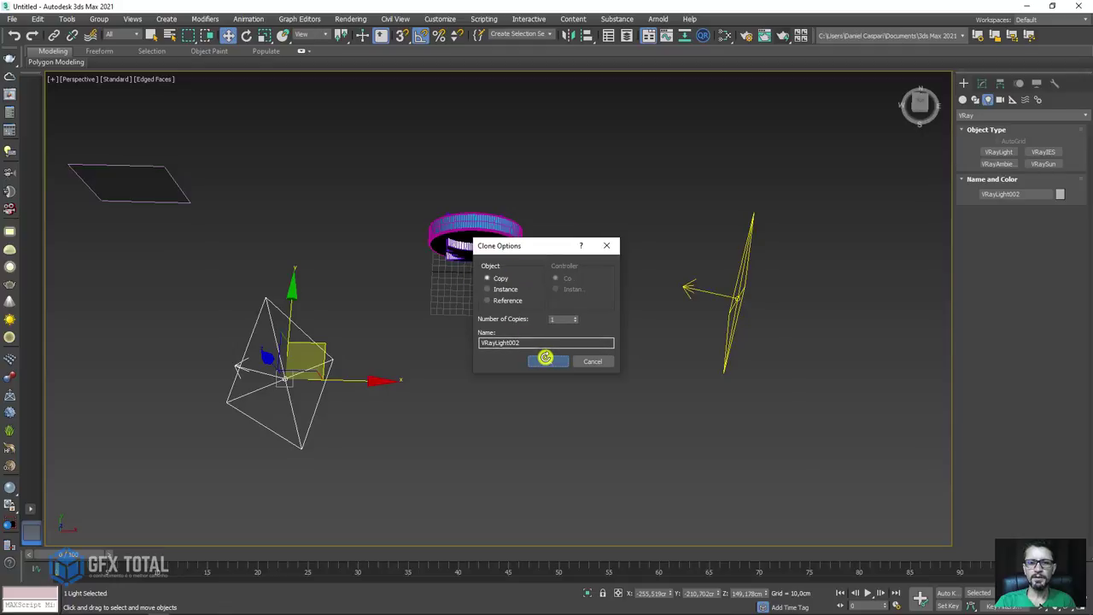
left_click(548, 361)
key("e")
left_click_drag(351, 427, 285, 471)
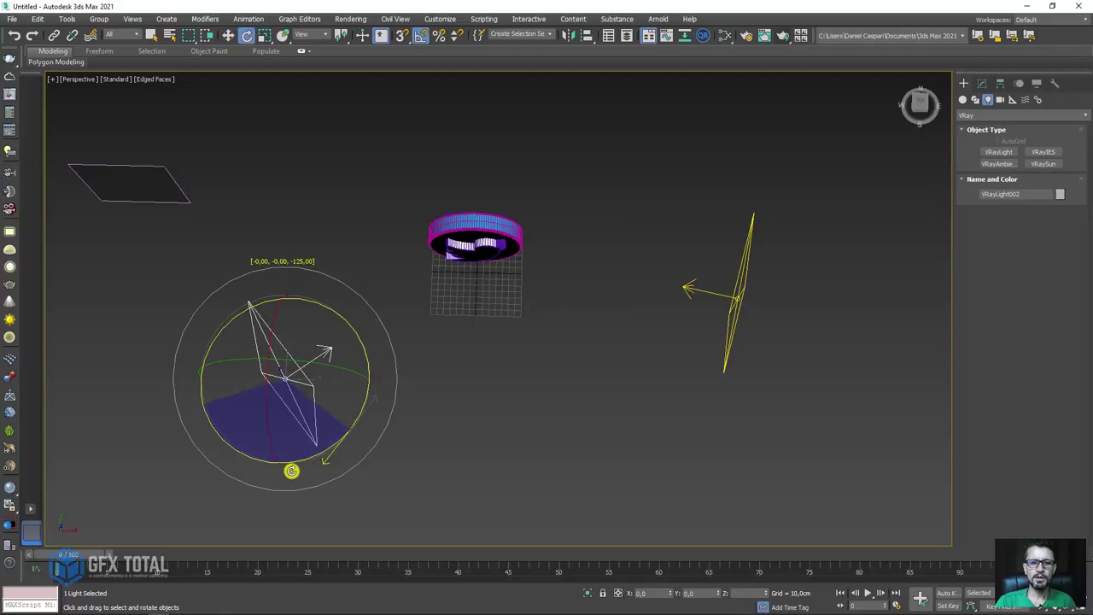
key("w")
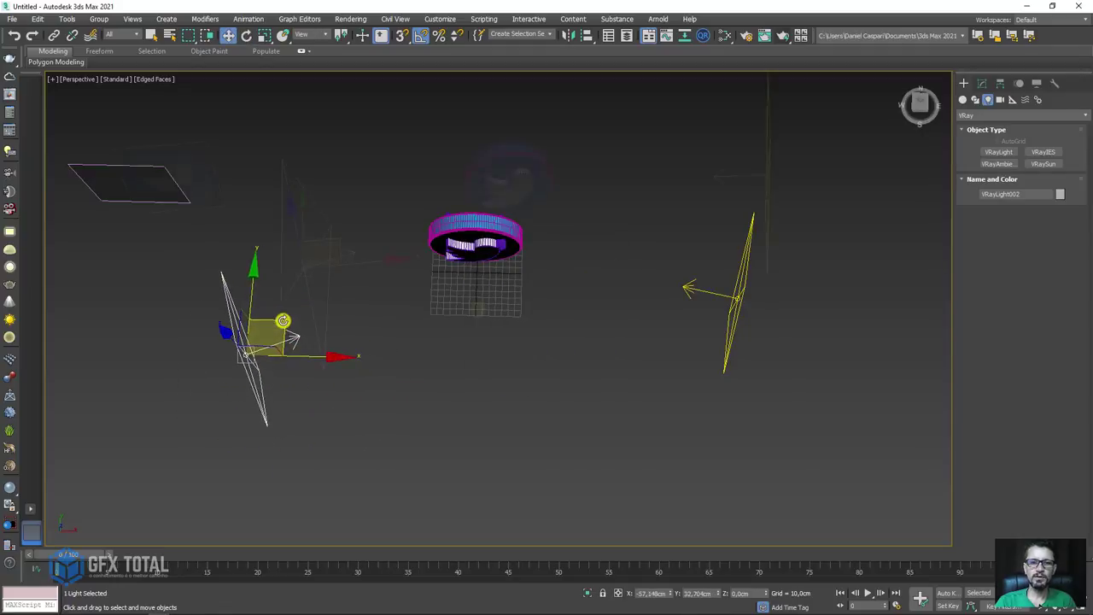
- Select the coin pieces and both lights, and reframe the view on the scene
mouse_move(321, 344)
middle_mouse_down("alt")
mouse_move(396, 357)
mouse_move(487, 344)
mouse_move(509, 267)
mouse_move(527, 298)
mouse_move(509, 196)
mouse_move(406, 208)
middle_mouse_up("alt")
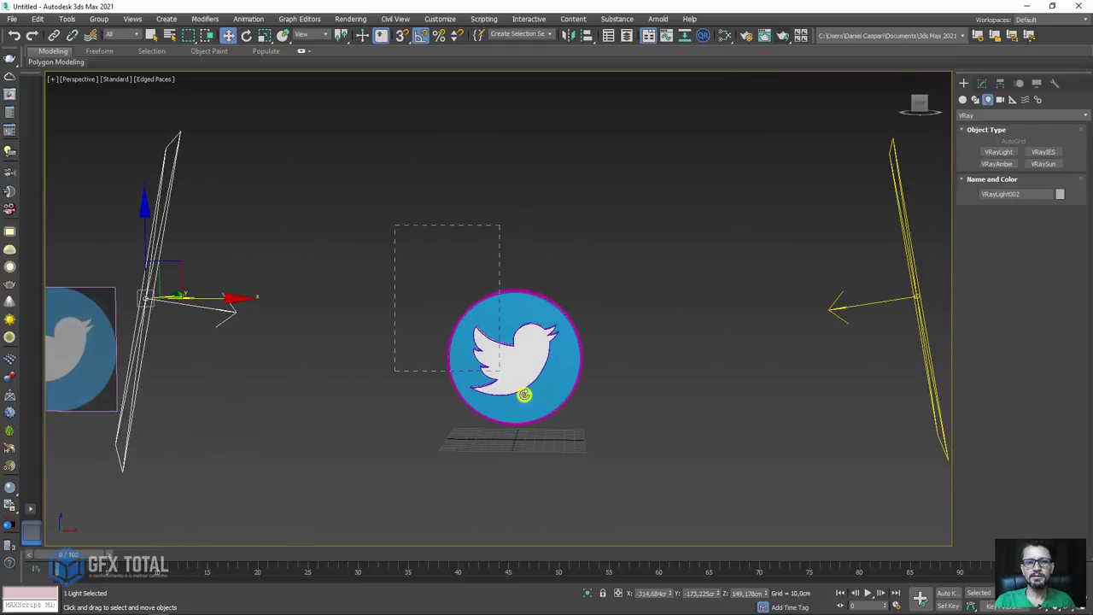
left_click_drag(394, 225, 524, 393)
left_click(896, 223)
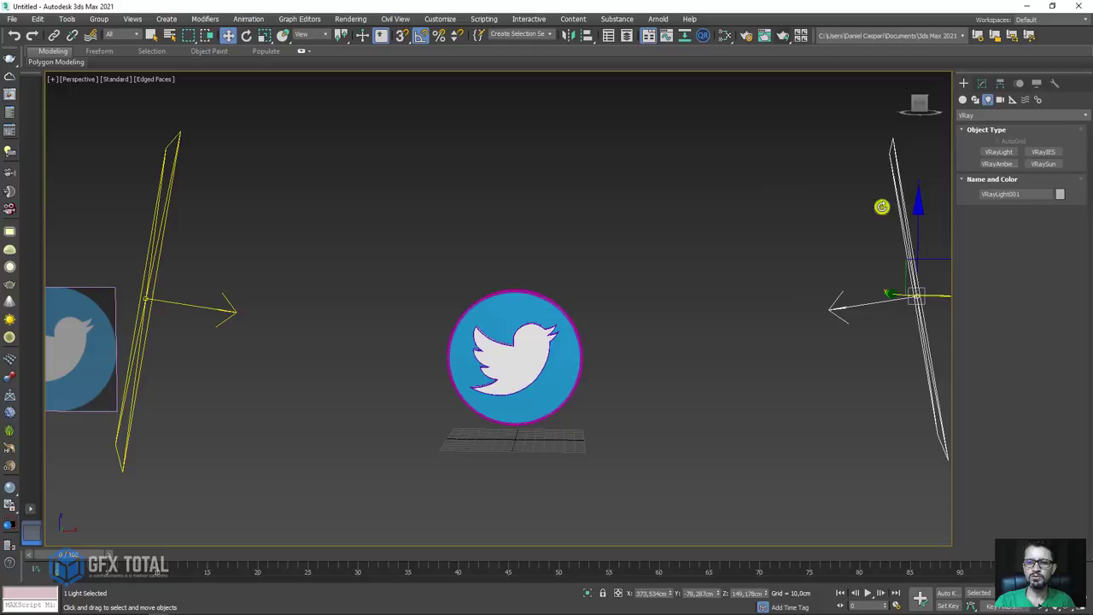
left_click(147, 214)
scroll(411, 241, "down", 3)
middle_click_drag(470, 163, 484, 180)
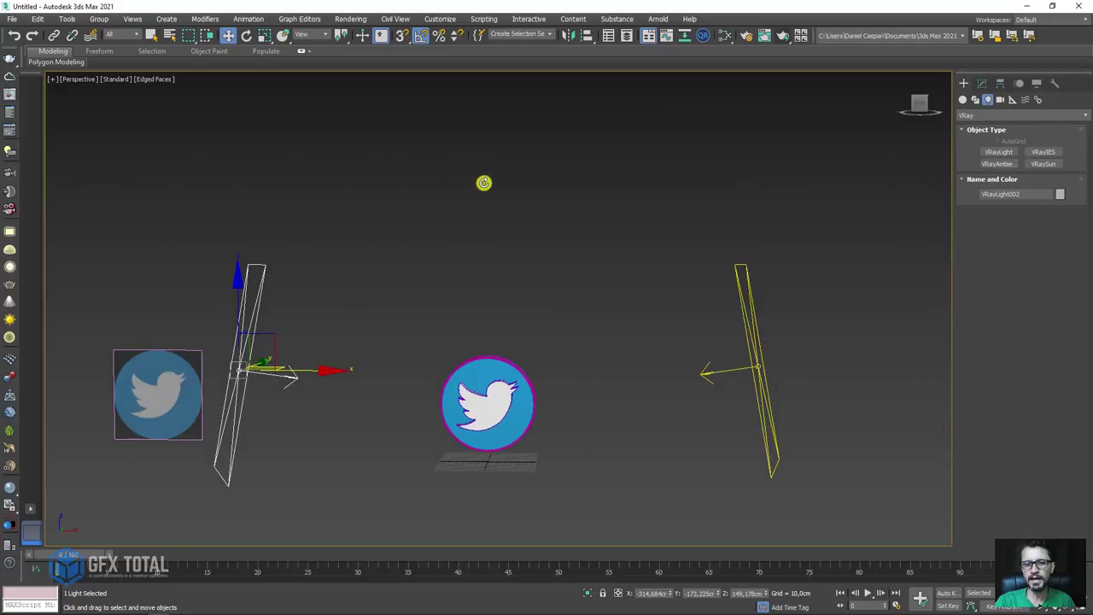
left_click_drag(386, 515, 628, 504)
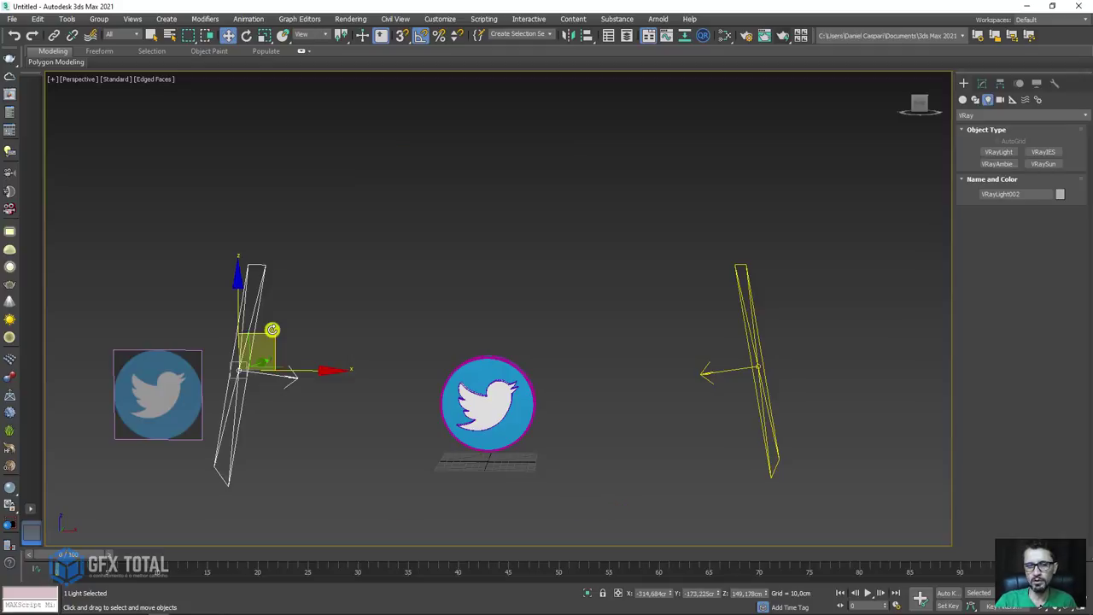
- Turn on the safe frame (Shift+F) and zoom to frame the coin
scroll(484, 358, "up", 2)
scroll(512, 342, "up", 4)
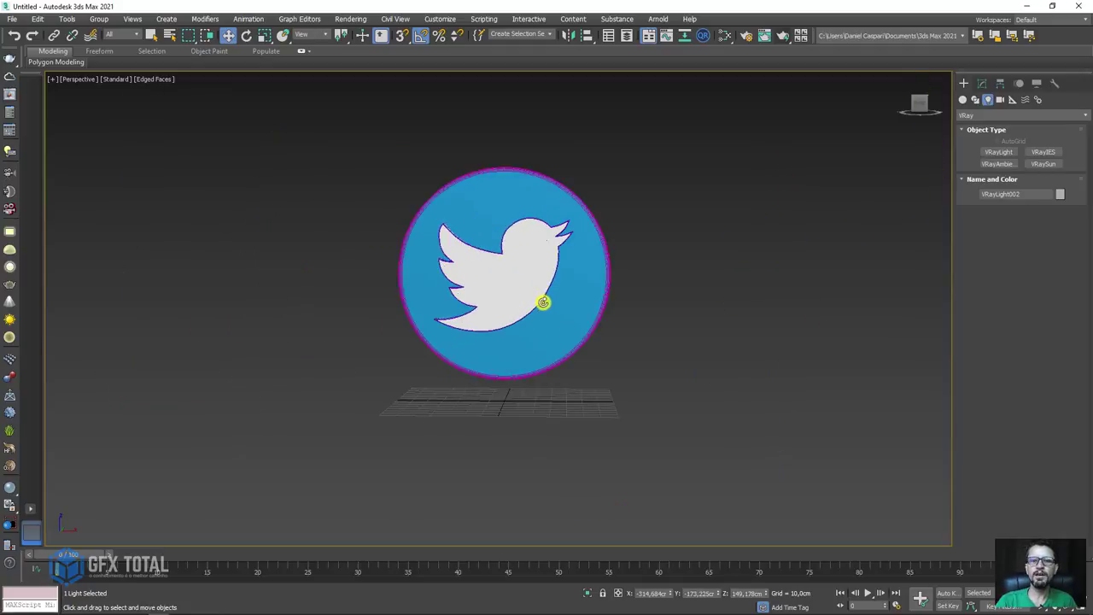
scroll(542, 305, "up", 3)
mouse_move(530, 273)
middle_mouse_down()
mouse_move(556, 327)
mouse_move(610, 336)
middle_mouse_up()
key("shift+f")
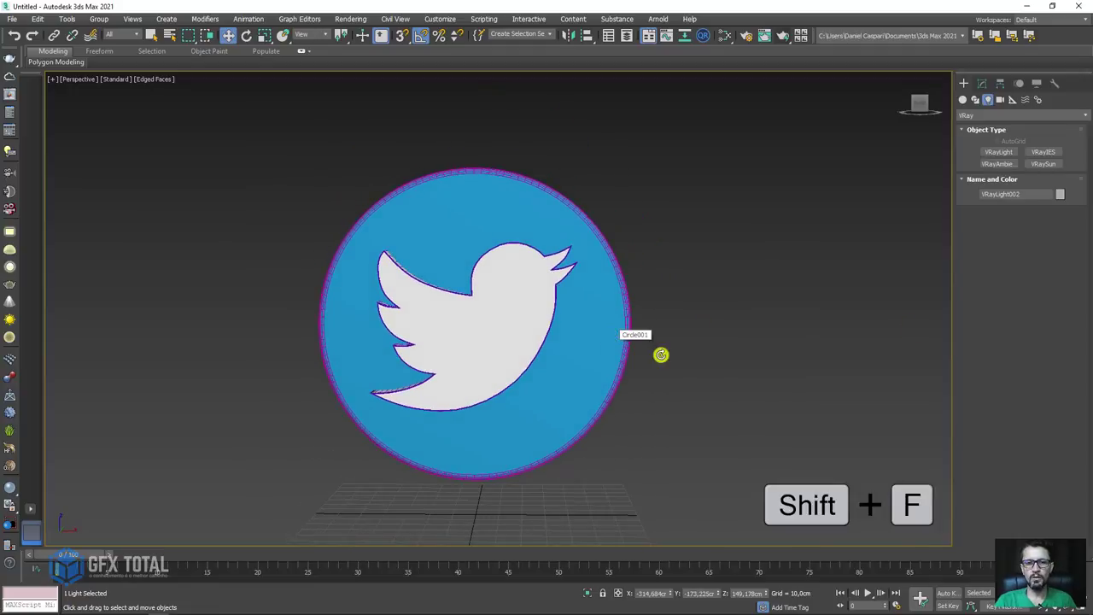
key("shift+f")
scroll(540, 347, "up", 3)
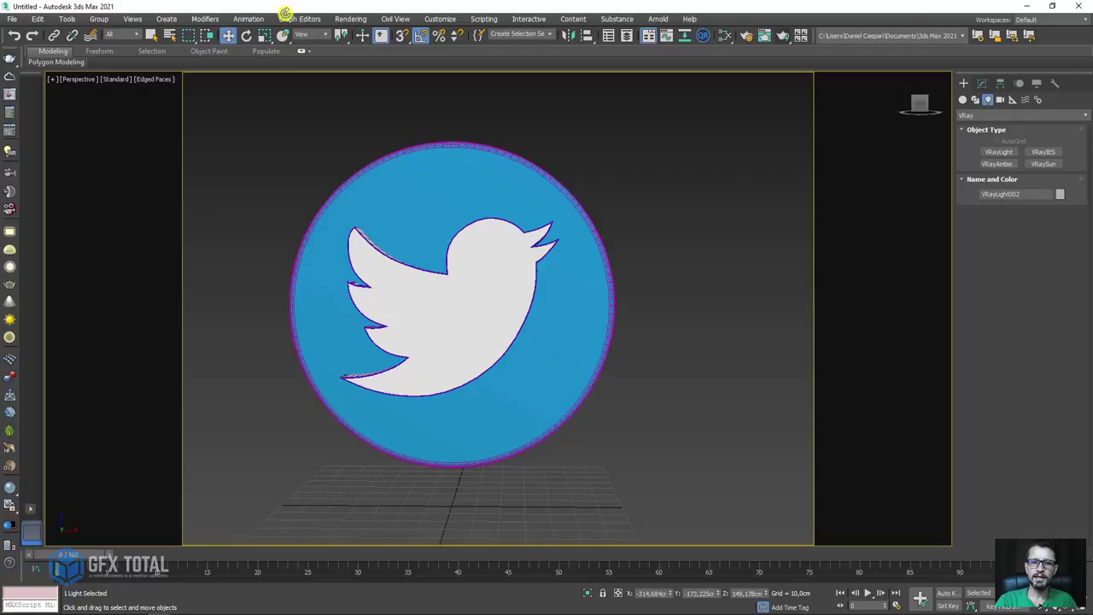
middle_click_drag(677, 217, 723, 229)
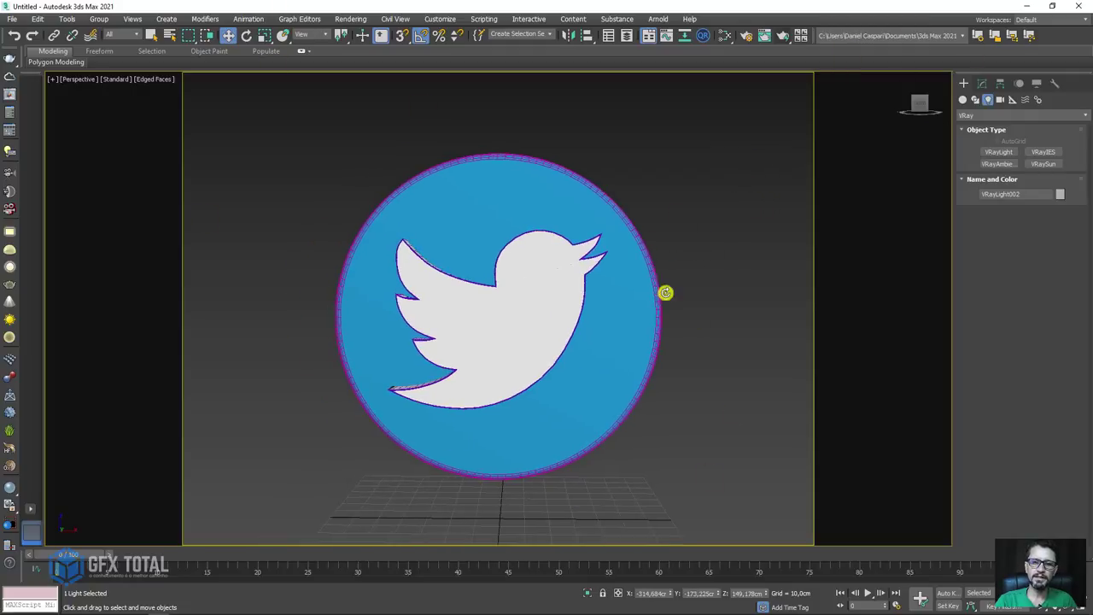
scroll(659, 317, "up", 4)
scroll(680, 307, "down", 1)
scroll(657, 333, "down", 2)
scroll(657, 333, "down", 1)
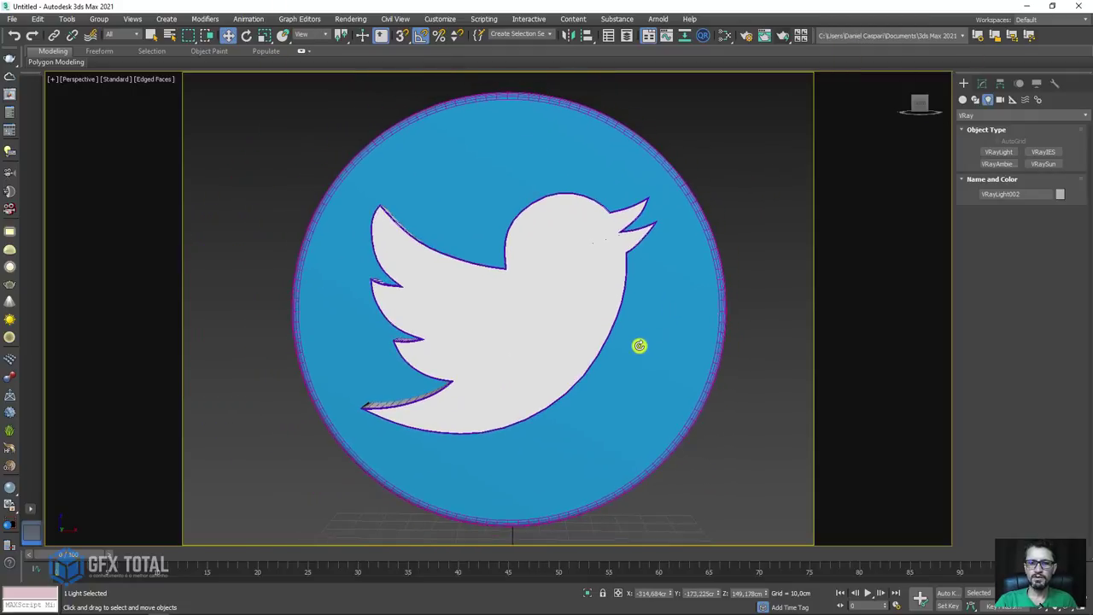
scroll(639, 343, "down", 1)
scroll(639, 343, "down", 1)
- Render the two-light coin with V-Ray, then re-render it in the frame buffer
left_click(779, 35)
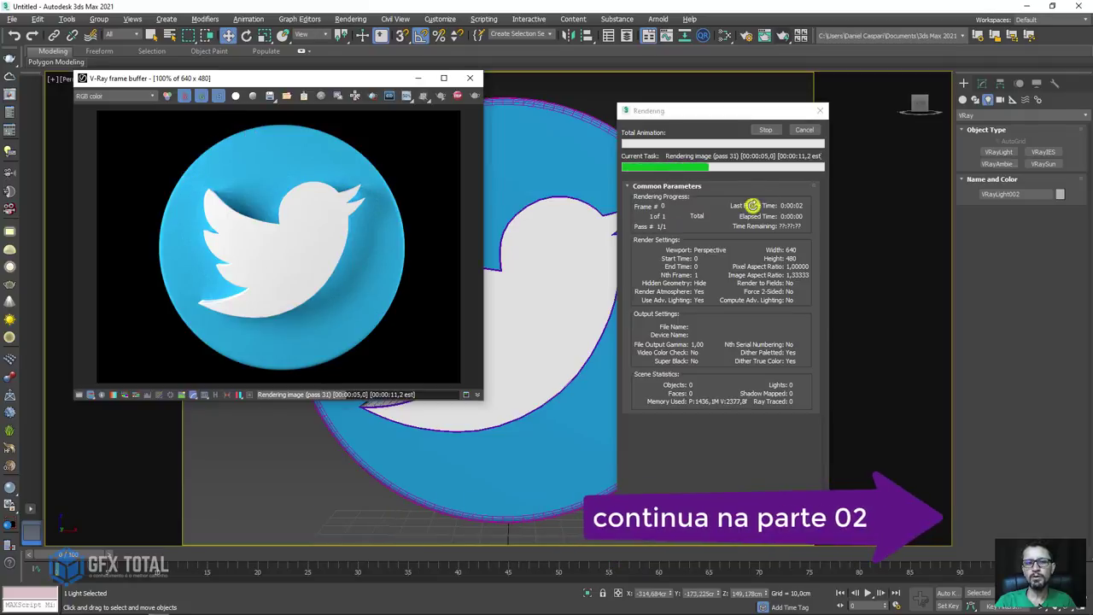
left_click(803, 129)
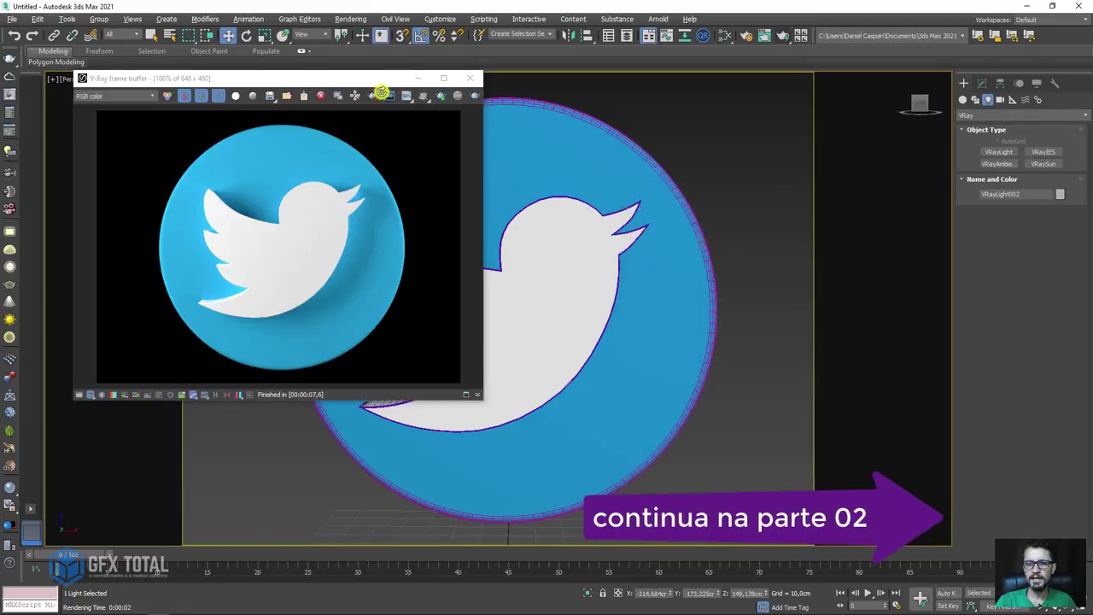
left_click(440, 95)
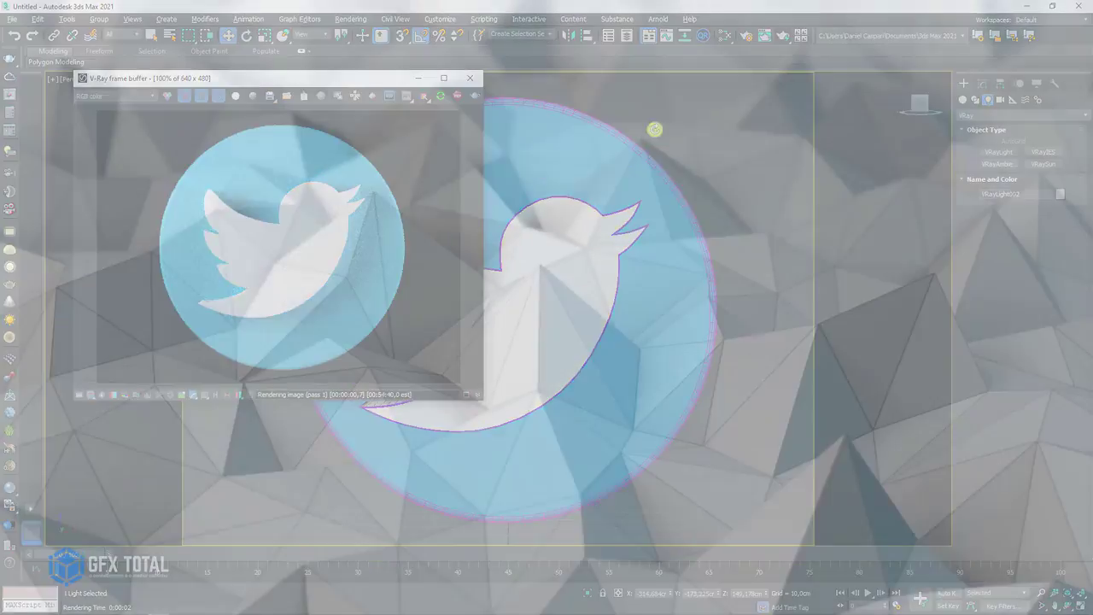